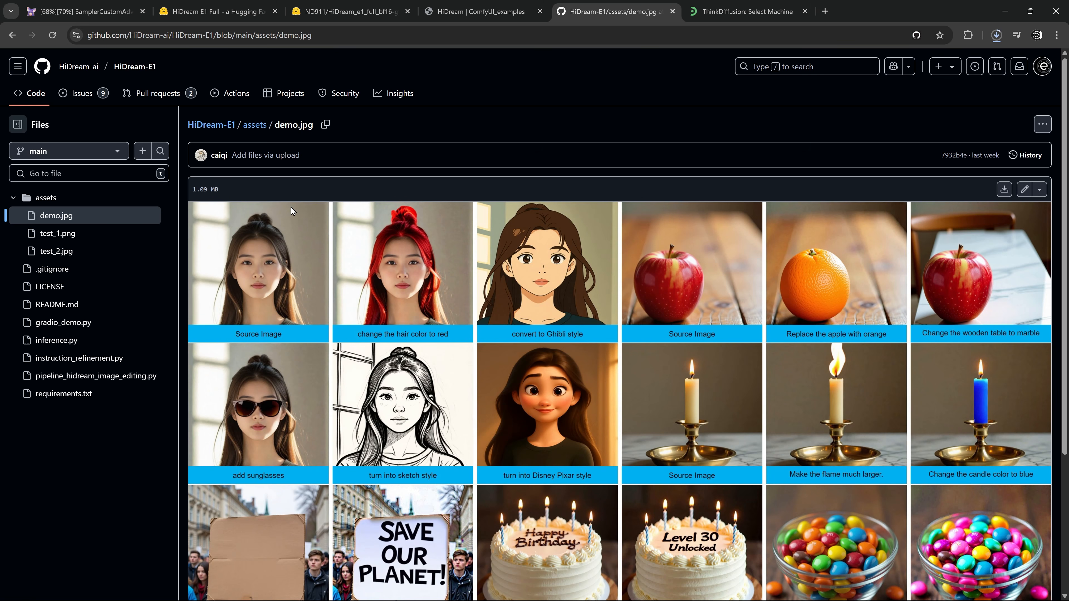
- Look through the HiDream-E1 demo.jpg examples of source images and their edited results
scroll(322, 207, down, 1)
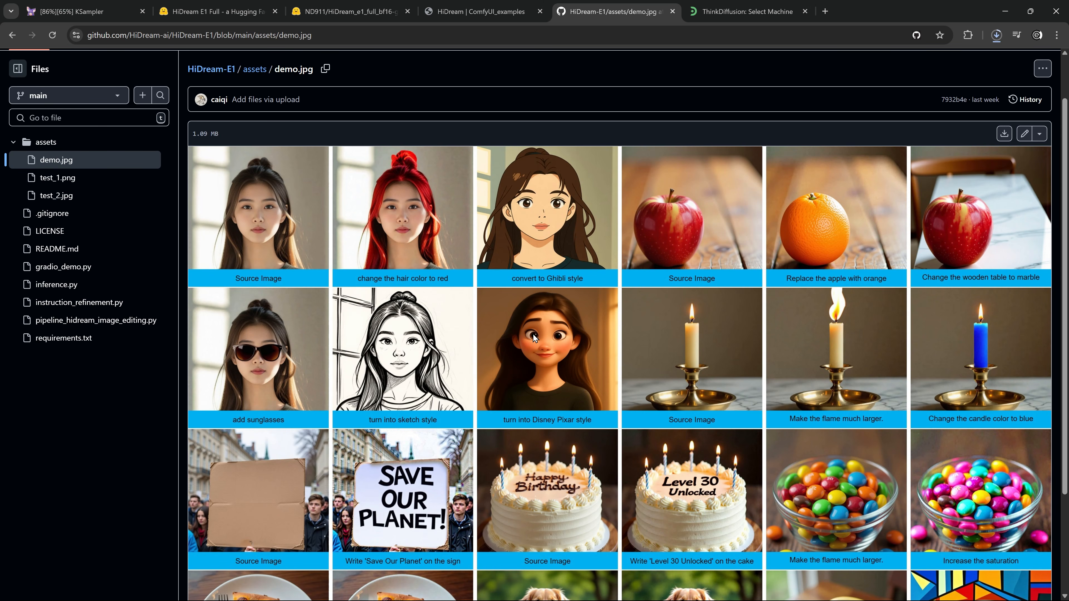
scroll(533, 334, down, 1)
scroll(532, 334, down, 3)
scroll(533, 333, up, 5)
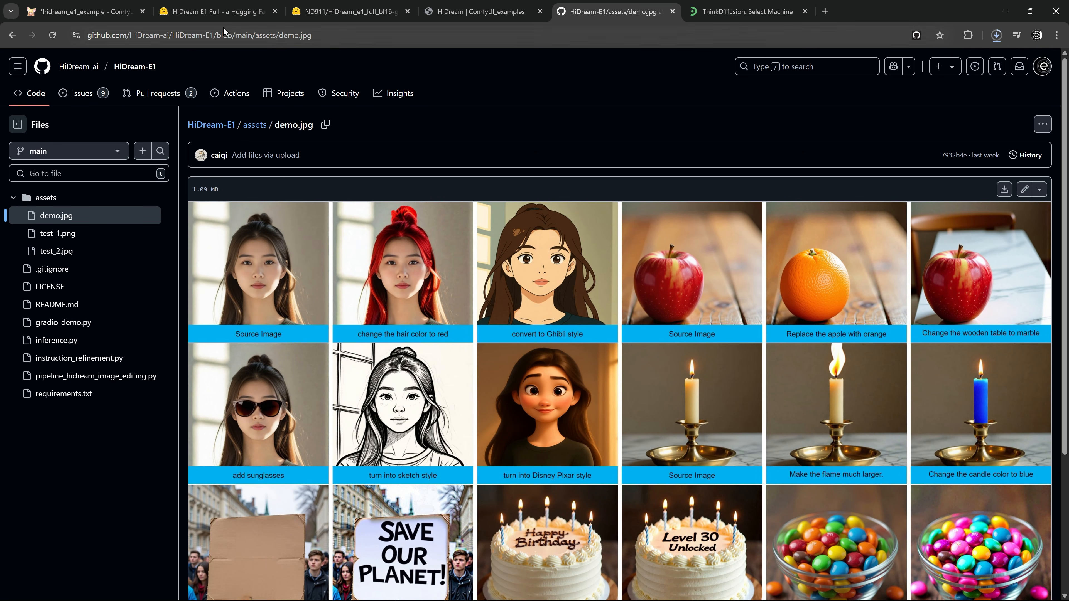
- Open the HiDream-E1-Full Hugging Face Space and review its input image, generated sketch and editing instruction format
click(222, 18)
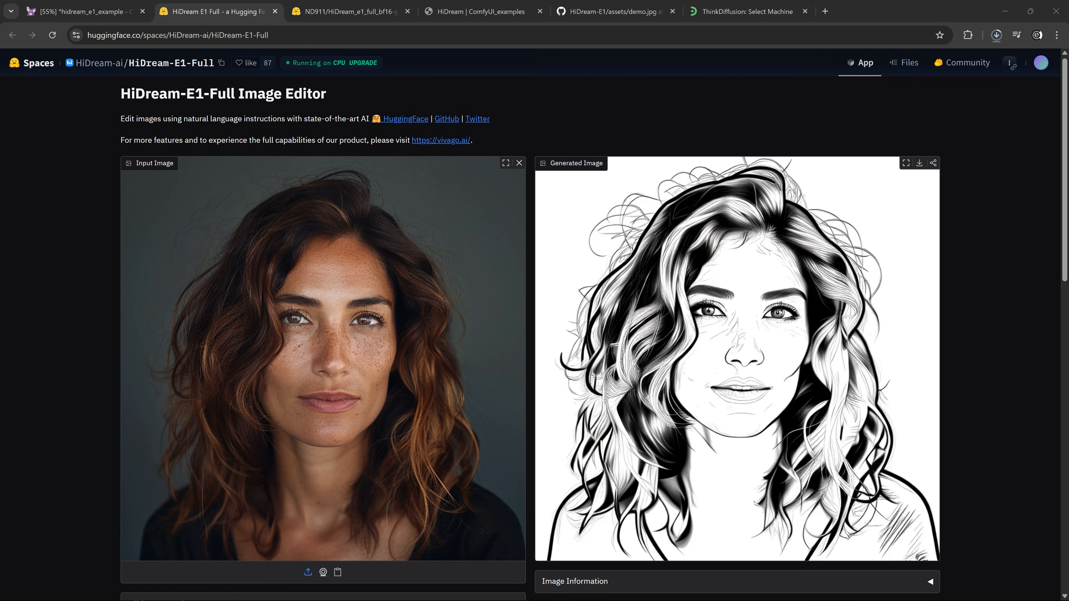
scroll(290, 327, down, 3)
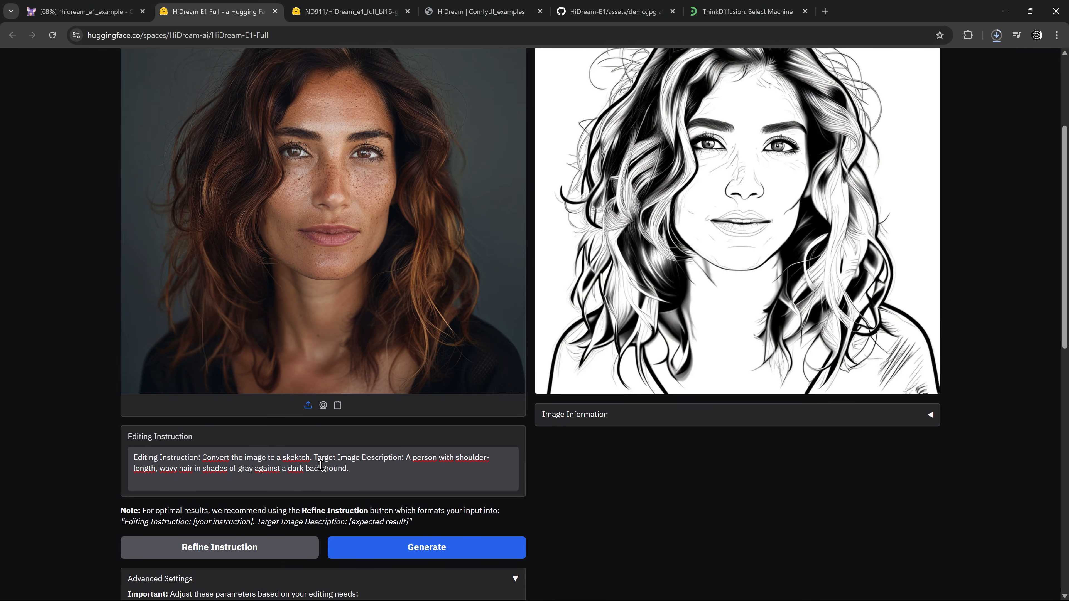
scroll(722, 432, up, 3)
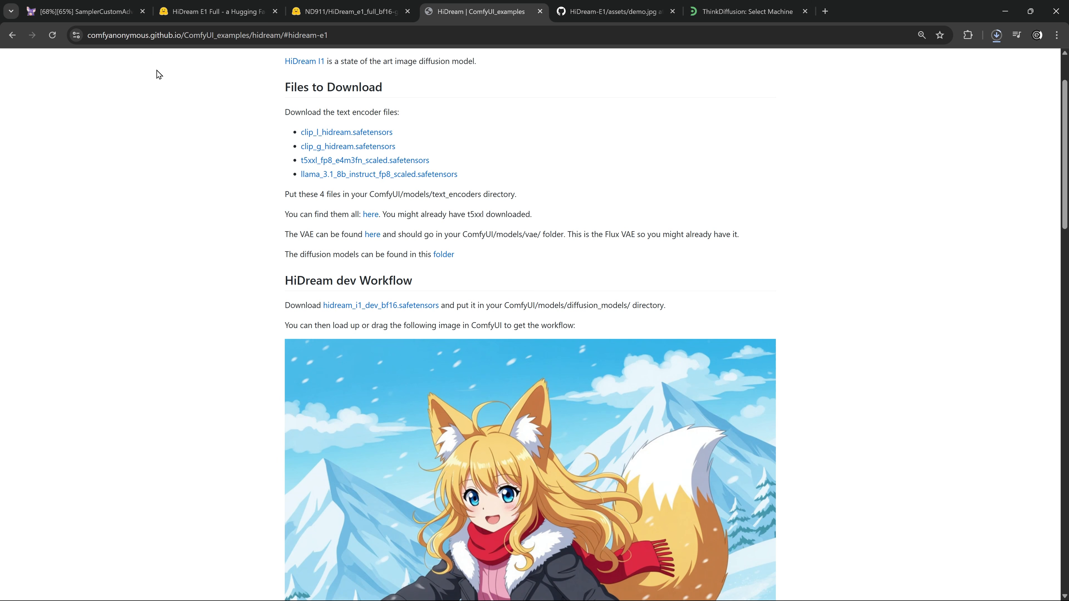
- Find the HiDream e1 section of the ComfyUI examples page and open its hidream_e1_full_bf16.safetensors model link
scroll(176, 136, down, 20)
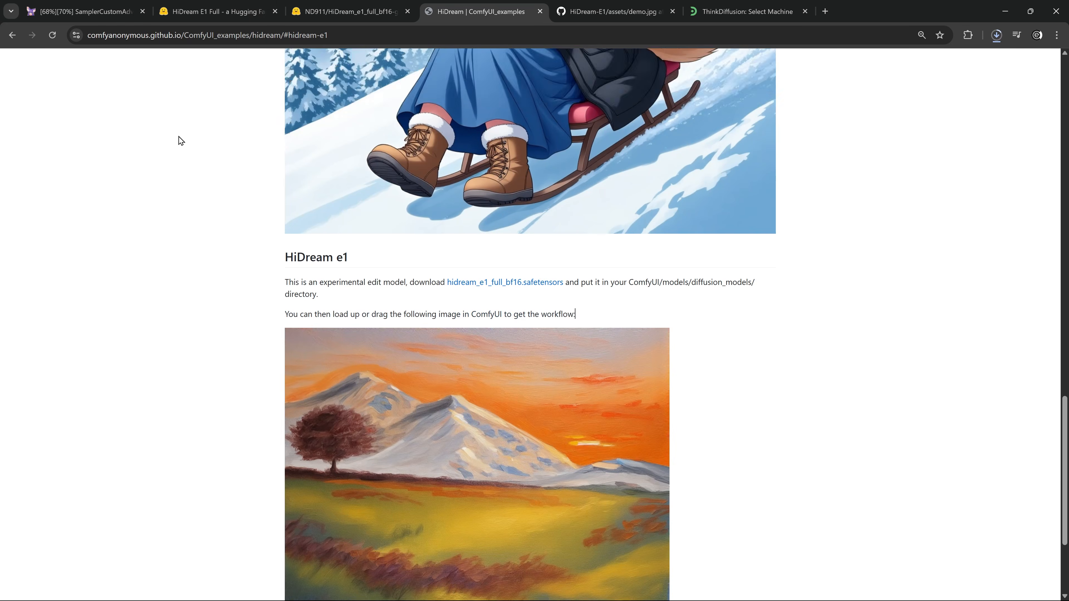
scroll(180, 140, down, 1)
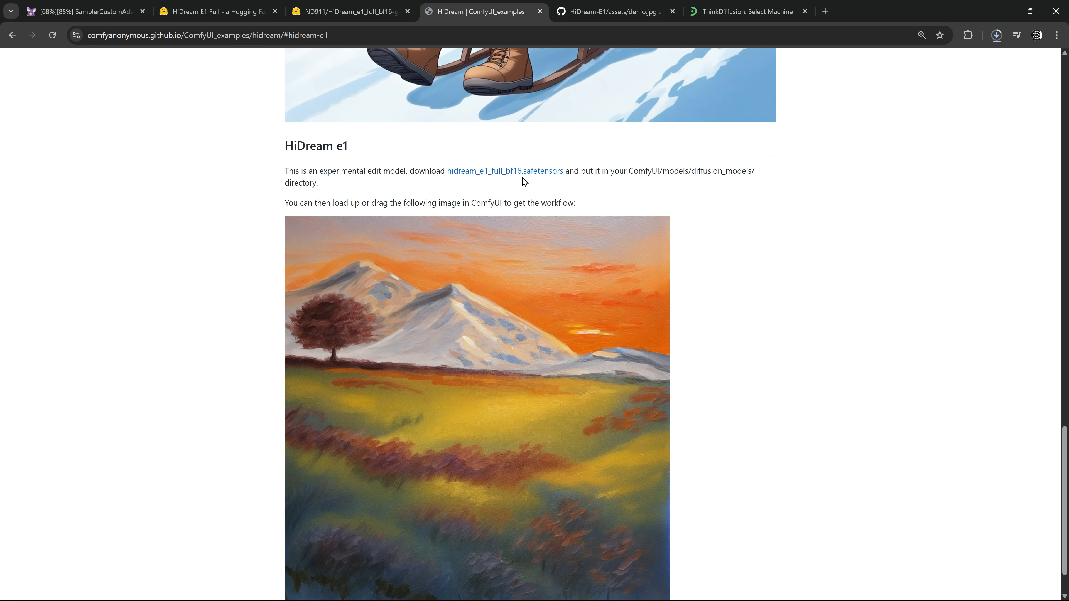
click(498, 172)
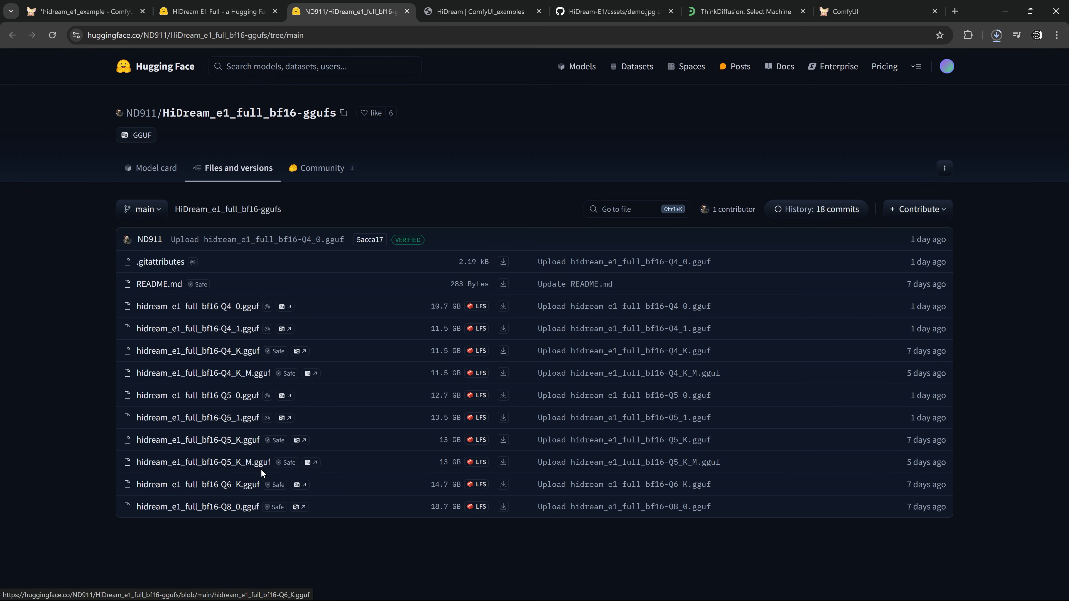
- Load the HiDream e1 example workflow into ComfyUI using the mountain painting from the ComfyUI examples page
click(587, 12)
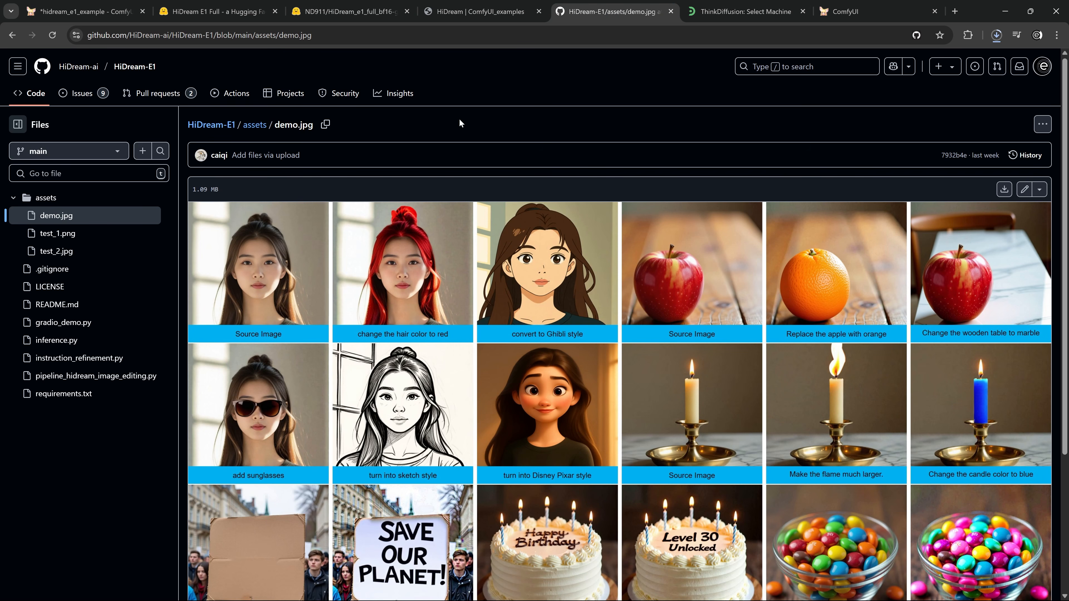
click(473, 10)
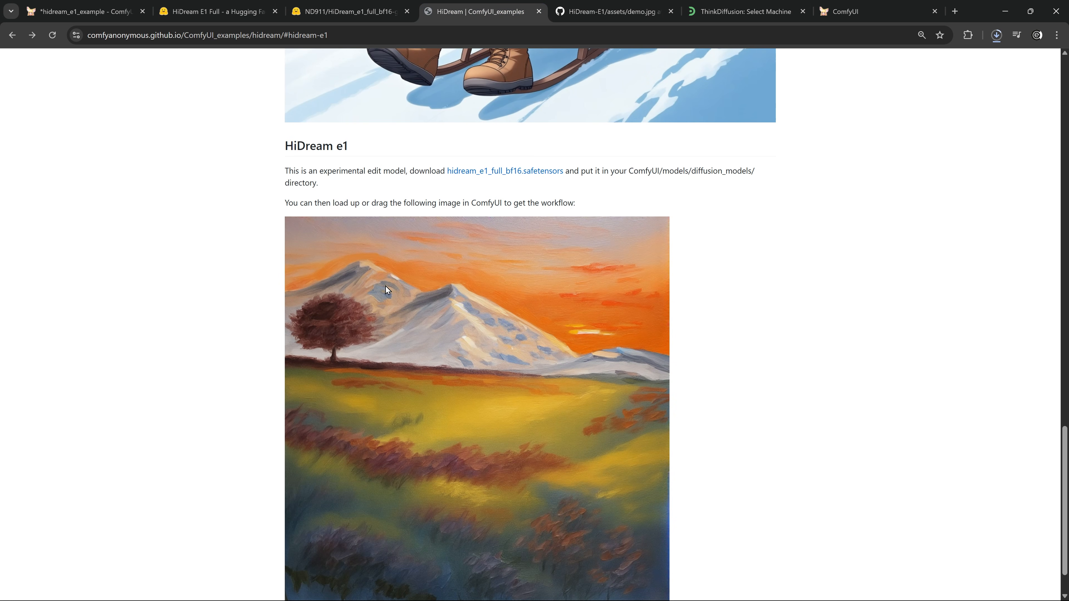
mouse_move(445, 421)
mouse_down()
mouse_move(581, 364)
mouse_move(759, 185)
mouse_move(820, 114)
mouse_move(847, 14)
mouse_move(516, 284)
mouse_up()
scroll(399, 415, up, 1)
drag(317, 460, 604, 449)
scroll(408, 310, up, 3)
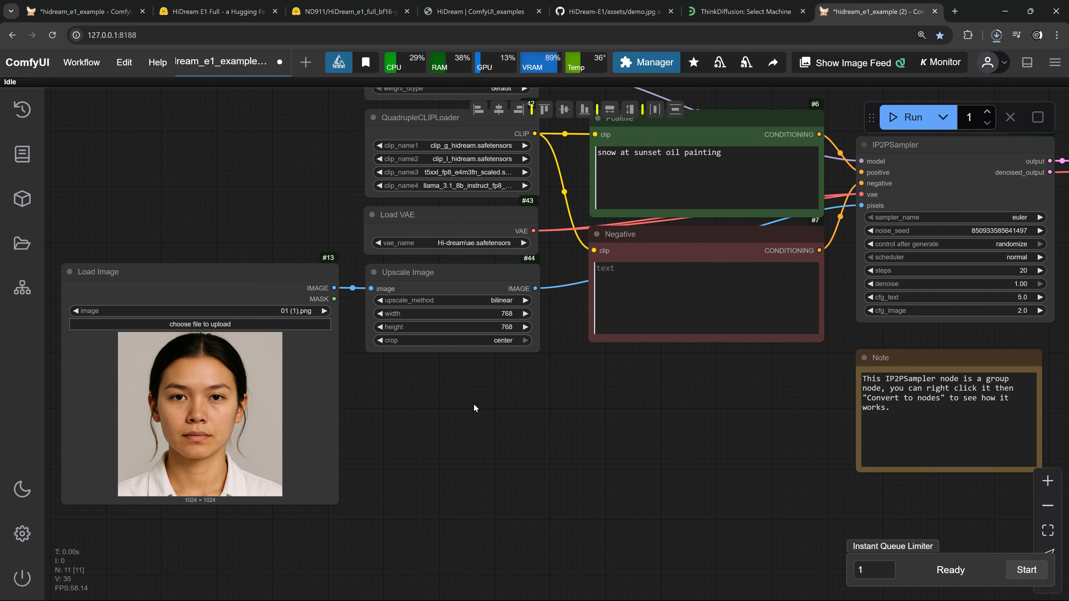
- Inspect the Upscale Image node's width and height settings between the Load Image node and the sampler
scroll(479, 434, up, 3)
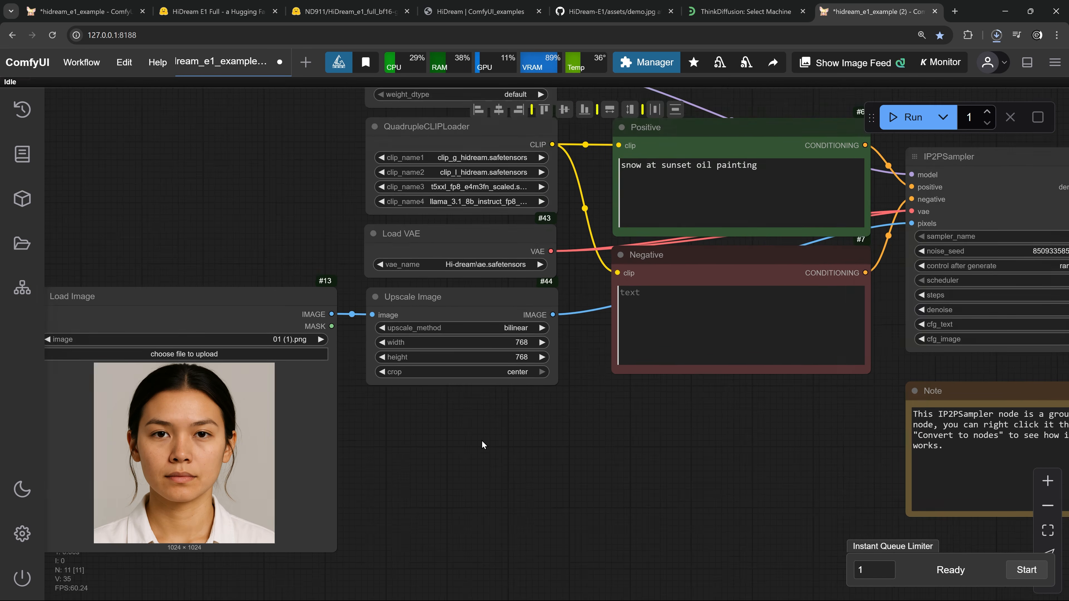
scroll(482, 440, up, 3)
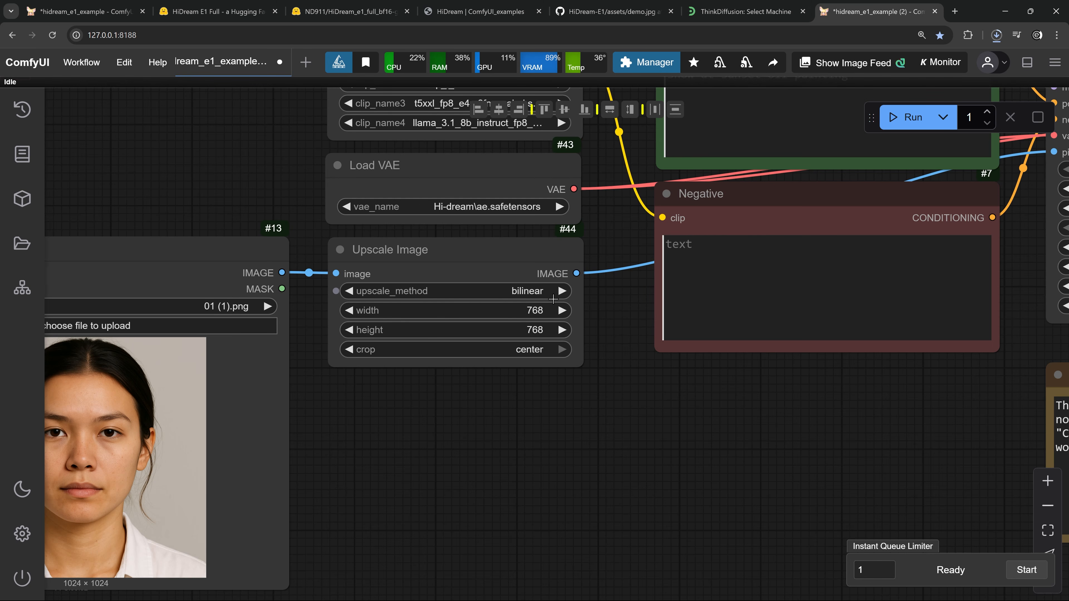
scroll(601, 425, down, 2)
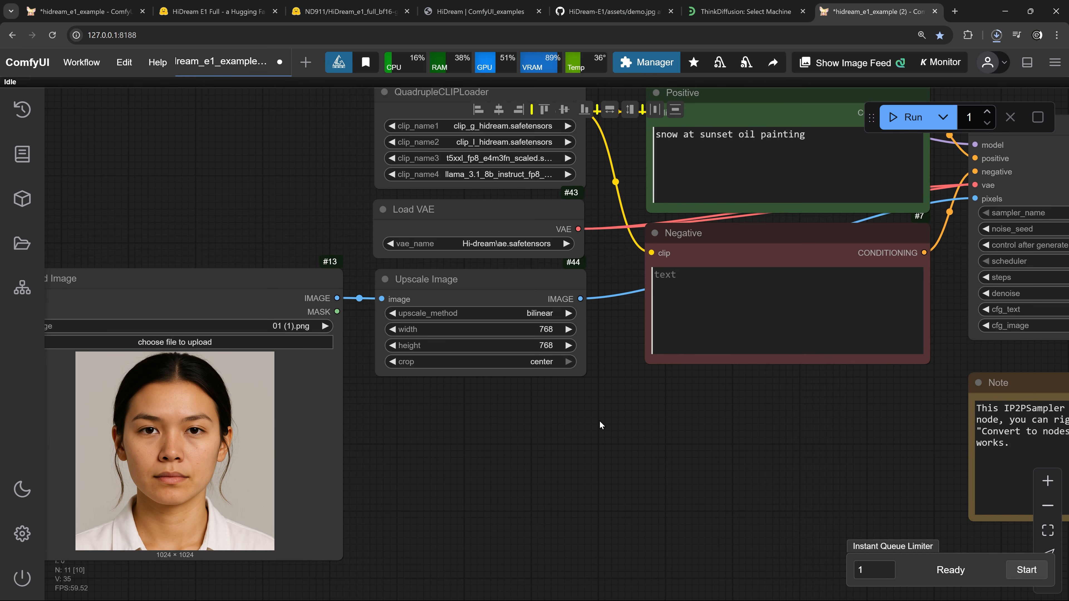
drag(633, 434, 627, 466)
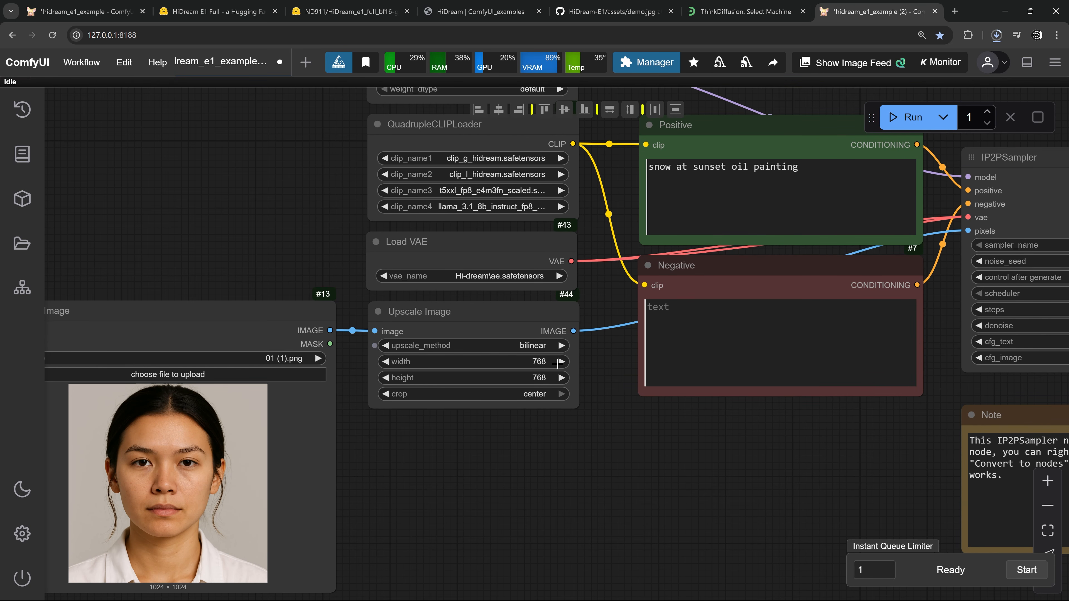
drag(618, 492, 604, 494)
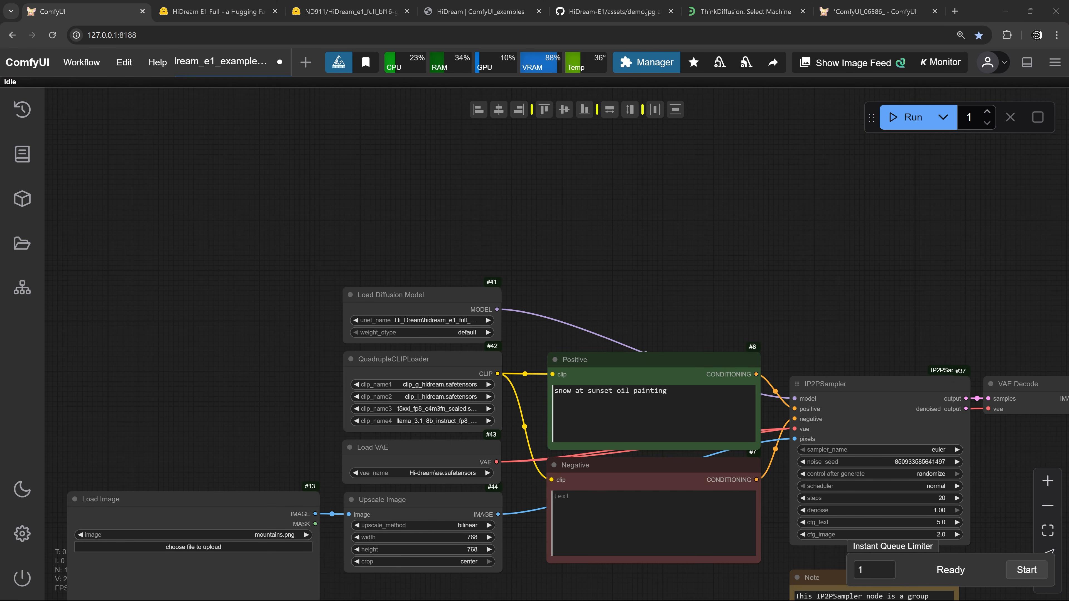
- Set the Load Diffusion Model node's weight_dtype to fp8_e4m3fn
scroll(474, 350, up, 10)
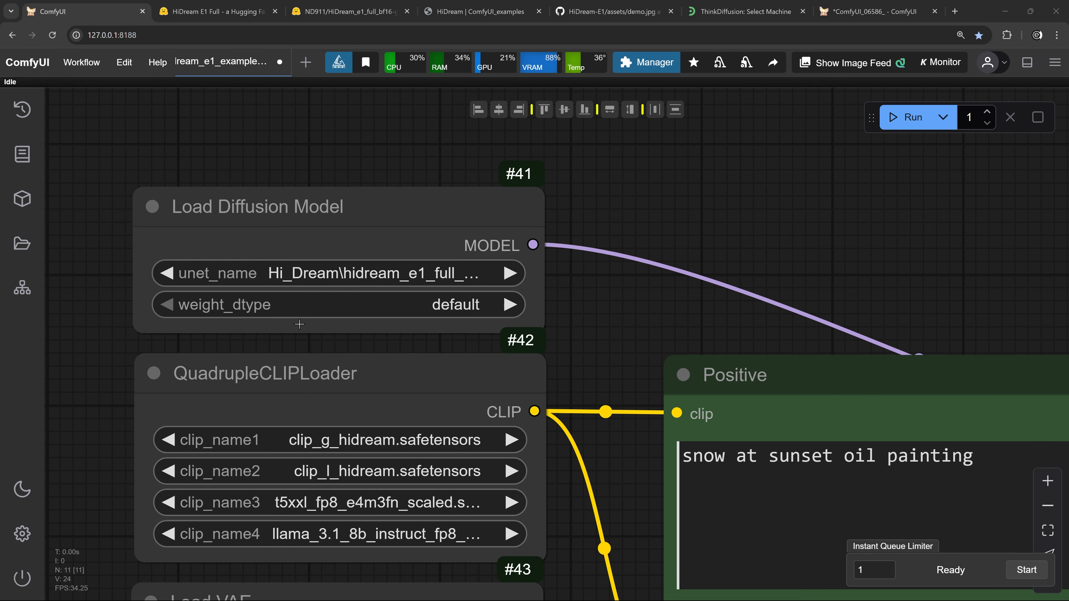
click(413, 305)
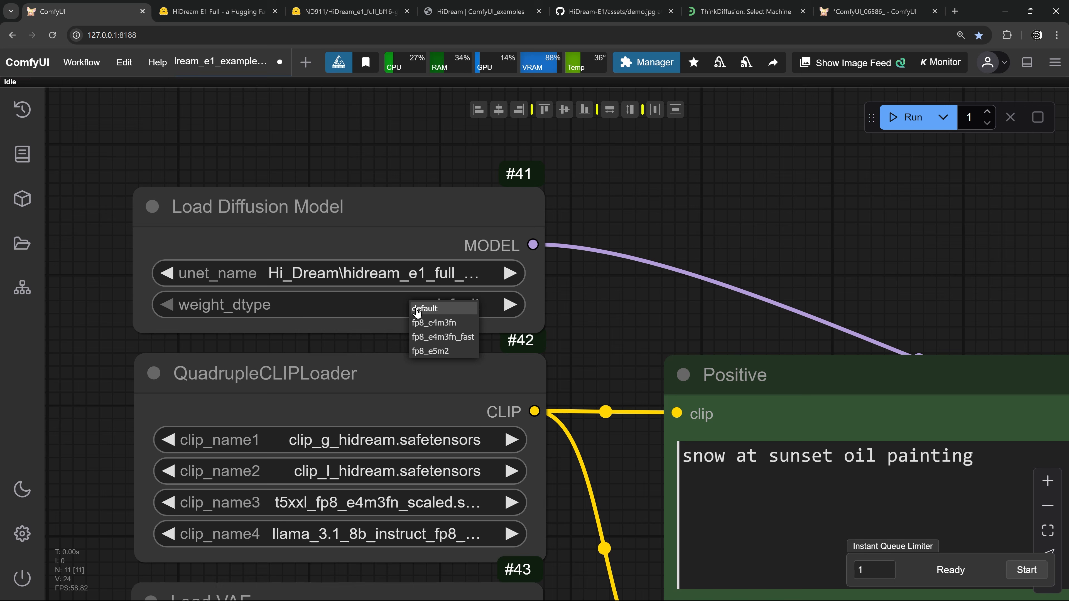
click(446, 323)
scroll(315, 389, down, 10)
scroll(316, 390, up, 2)
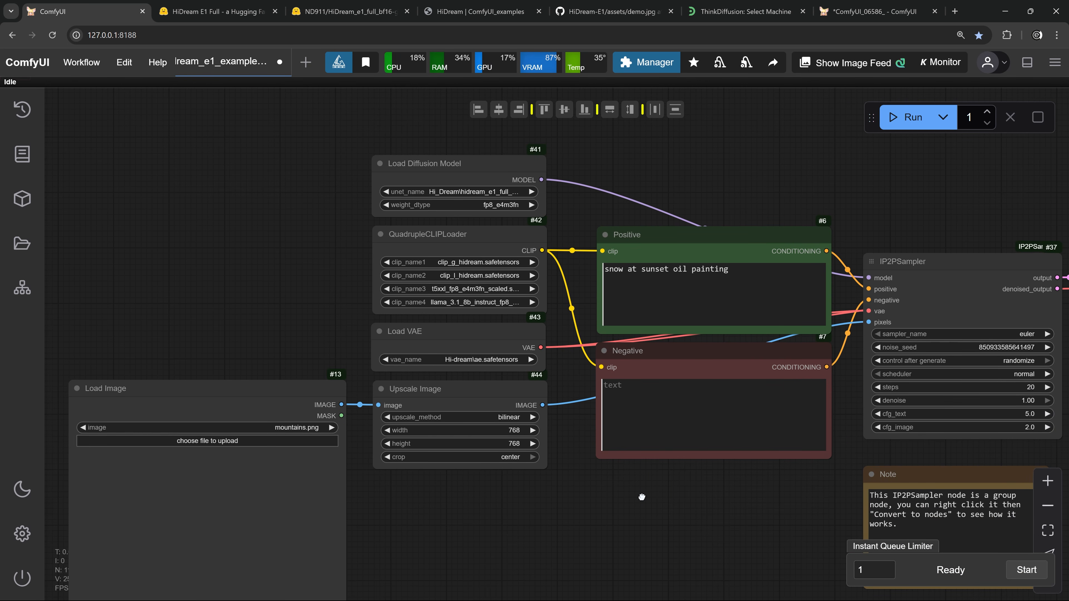
- Duplicate the IP2PSampler group node and place the copy in the empty canvas area above the workflow
drag(642, 496, 253, 468)
scroll(739, 359, up, 3)
drag(739, 358, 738, 392)
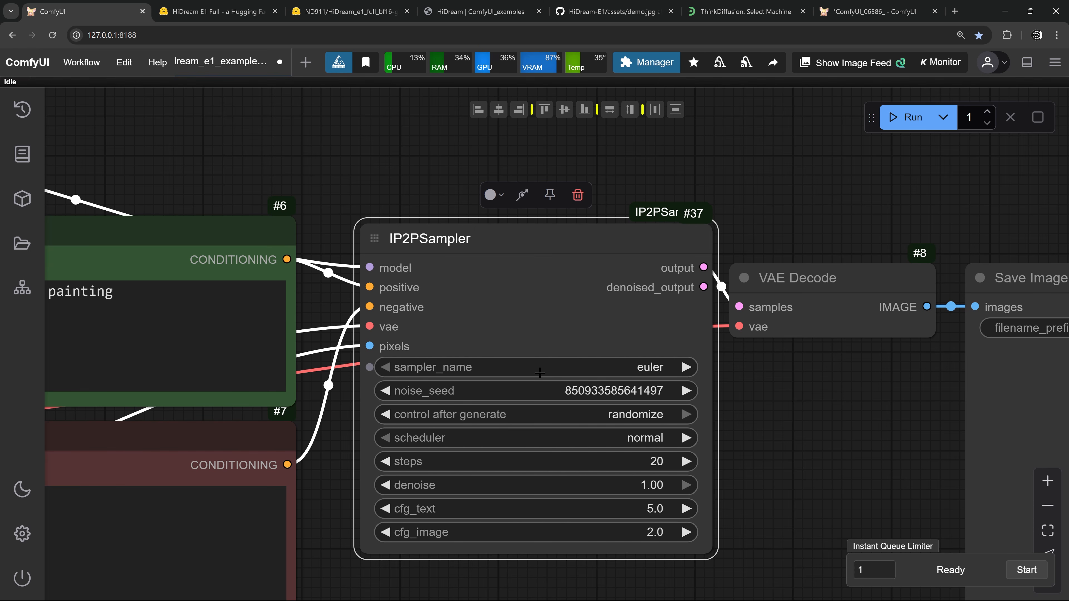
scroll(446, 427, down, 4)
mouse_move(445, 426)
alt+mouse_down()
mouse_move(542, 299)
mouse_move(656, 48)
mouse_move(652, 62)
alt+mouse_up()
drag(418, 239, 296, 424)
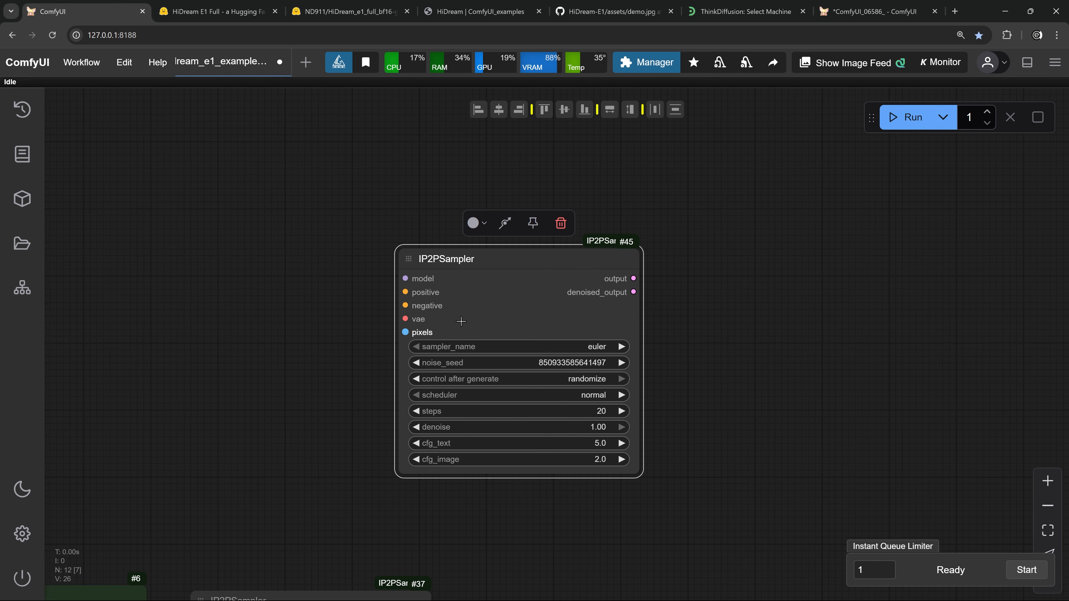
- Convert the duplicated IP2PSampler to its component nodes and move them together clear of the original workflow
right_click(504, 270)
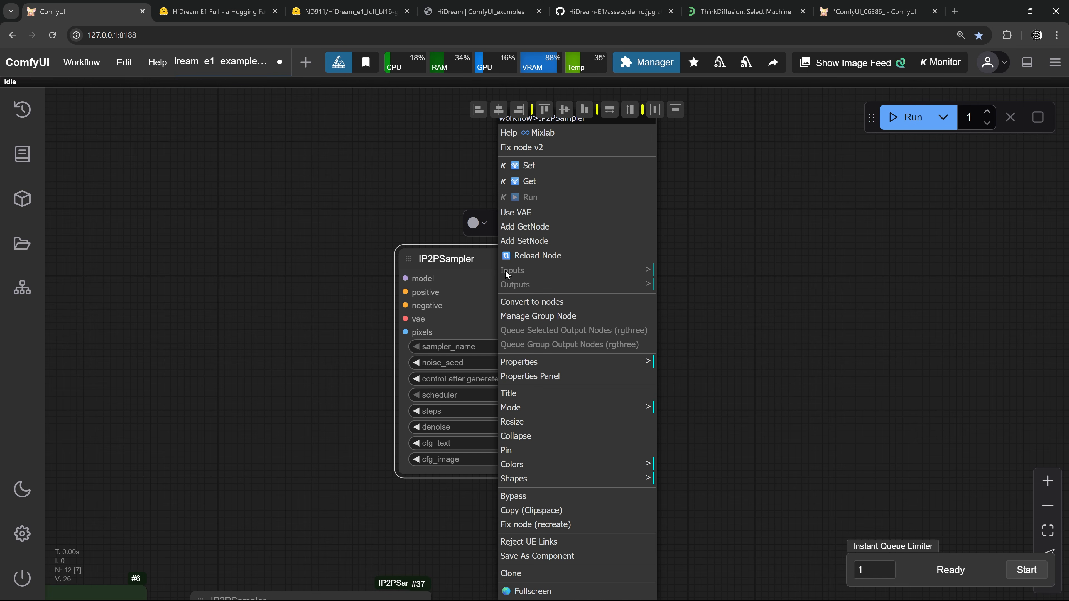
click(527, 302)
drag(497, 273, 358, 208)
scroll(445, 240, down, 1)
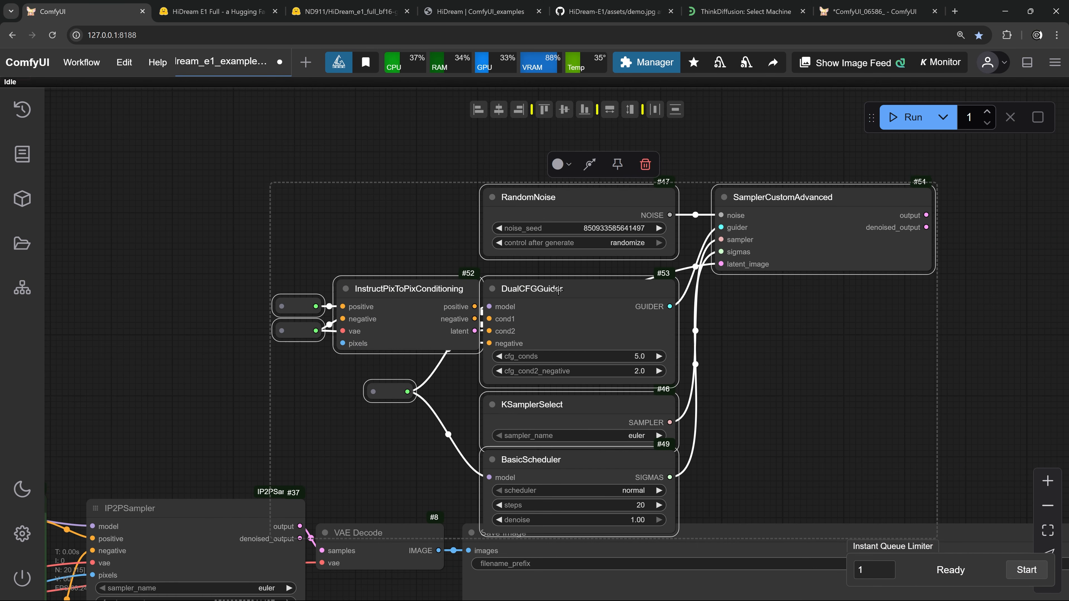
drag(557, 289, 490, 184)
- Spread out the SamplerCustomAdvanced, RandomNoise, DualCFGGuider and InstructPixToPixConditioning nodes so their connections are readable
click(668, 263)
drag(673, 318, 636, 414)
drag(675, 189, 718, 189)
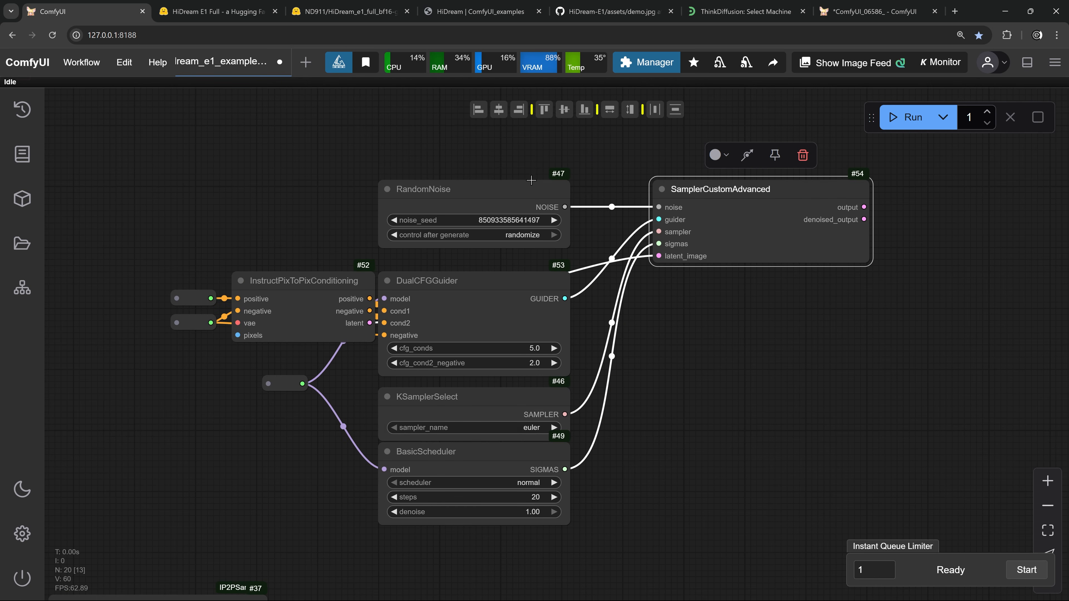
drag(529, 182, 535, 140)
drag(505, 284, 530, 254)
drag(176, 298, 147, 284)
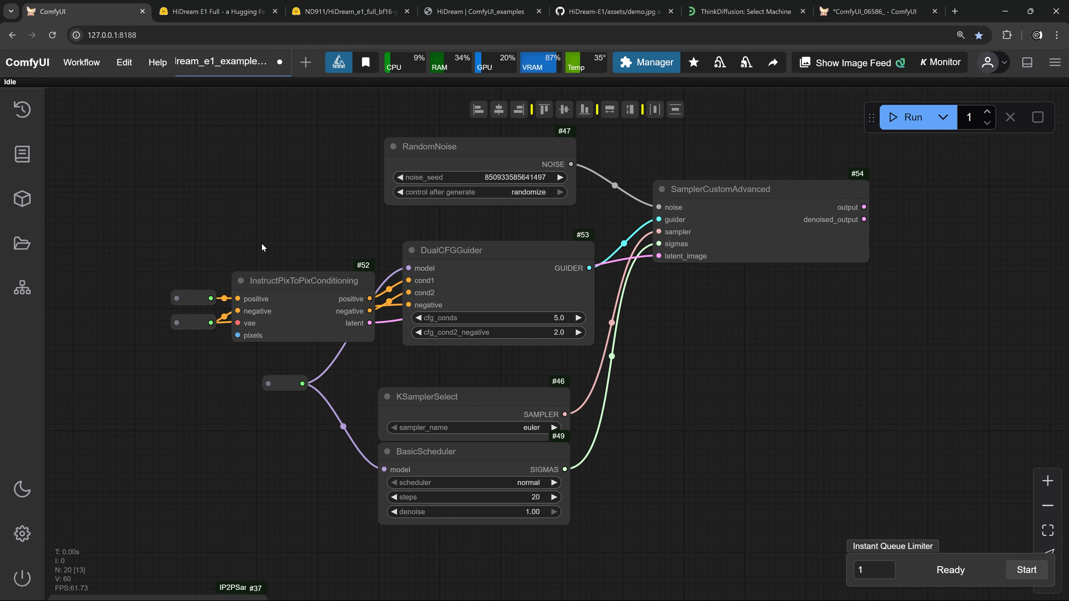
drag(300, 280, 281, 207)
scroll(518, 324, up, 4)
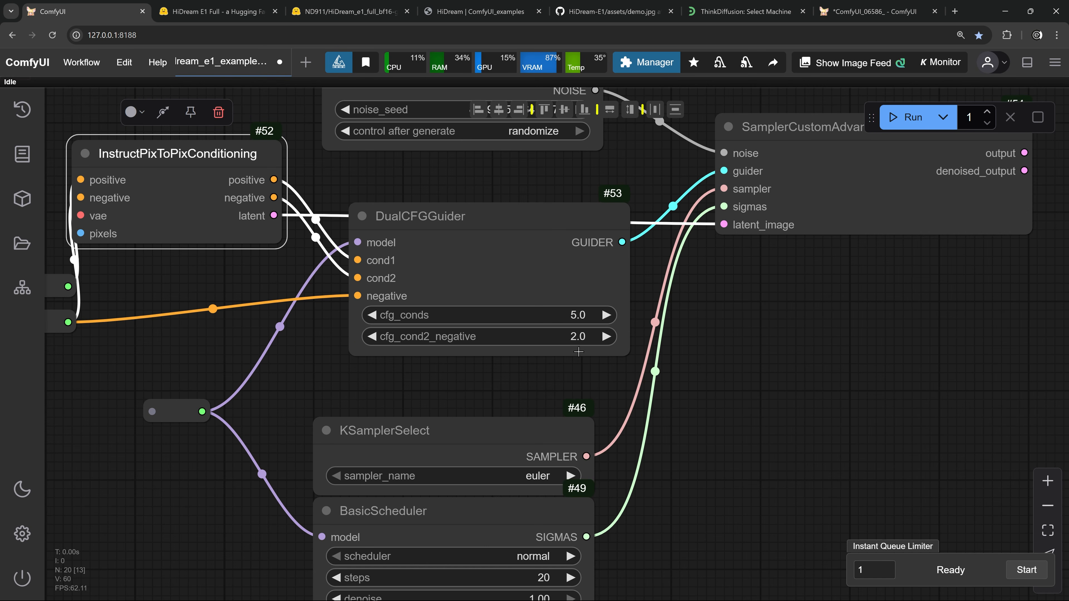
scroll(612, 400, down, 4)
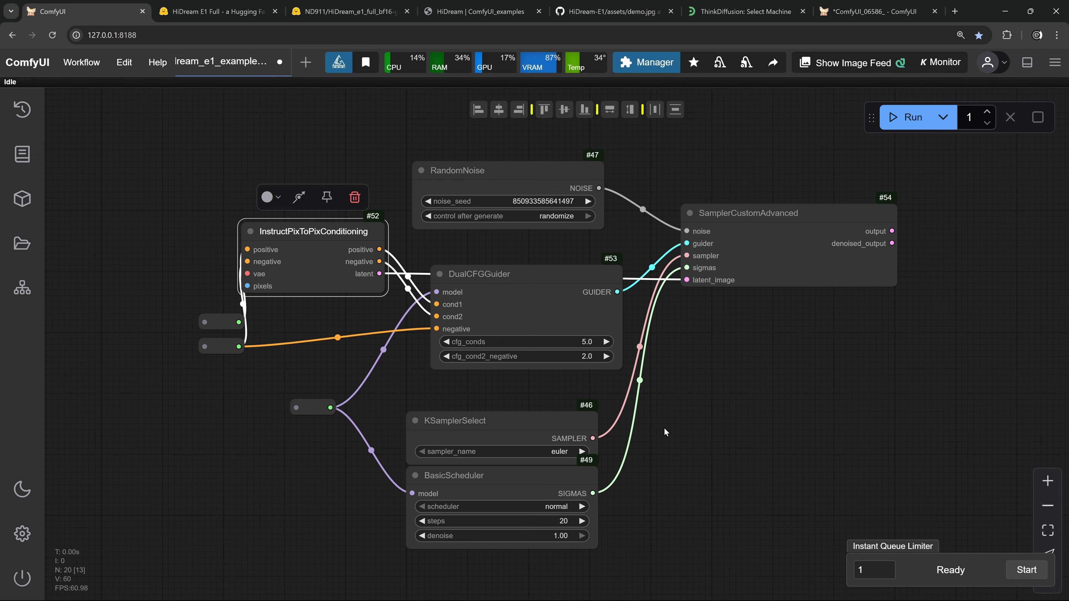
- Examine the cfg_text and cfg_image settings on the original IP2PSampler node
drag(688, 417, 698, 285)
scroll(652, 334, down, 3)
drag(647, 383, 714, 222)
scroll(434, 438, up, 9)
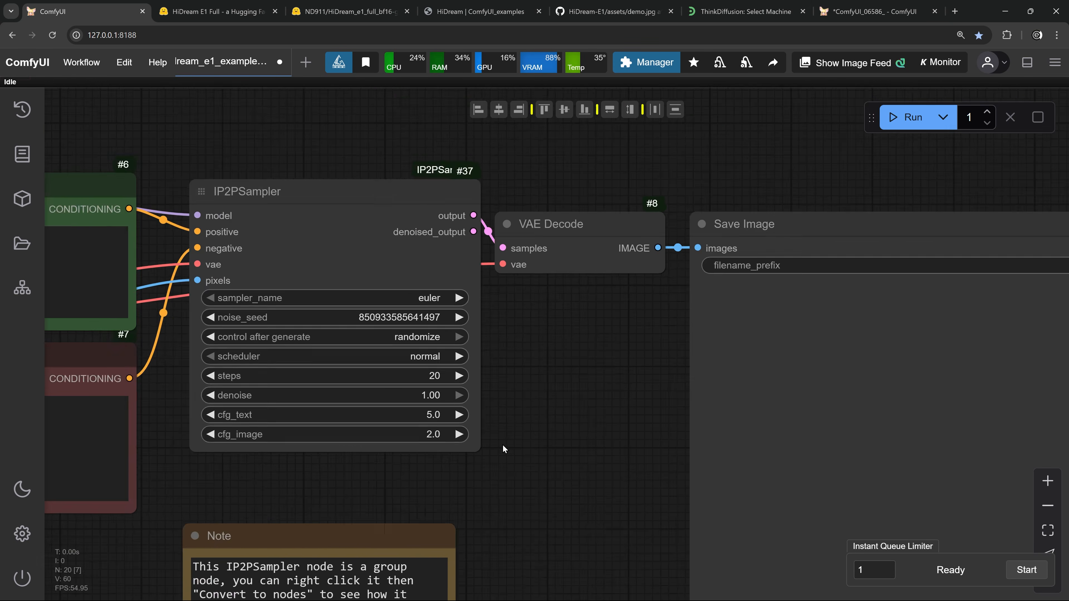
drag(595, 460, 837, 480)
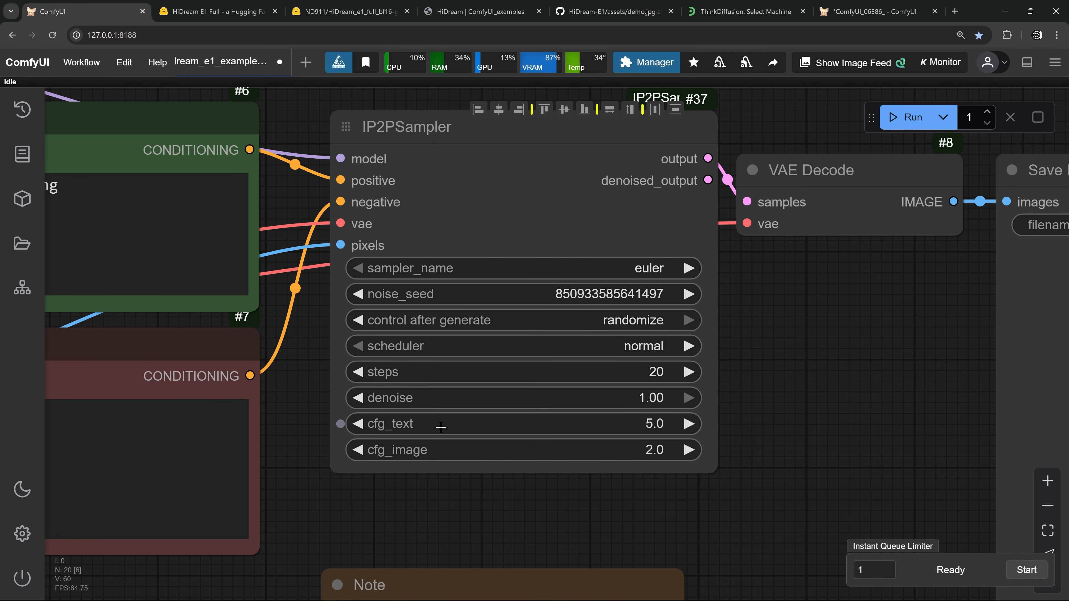
scroll(320, 368, down, 2)
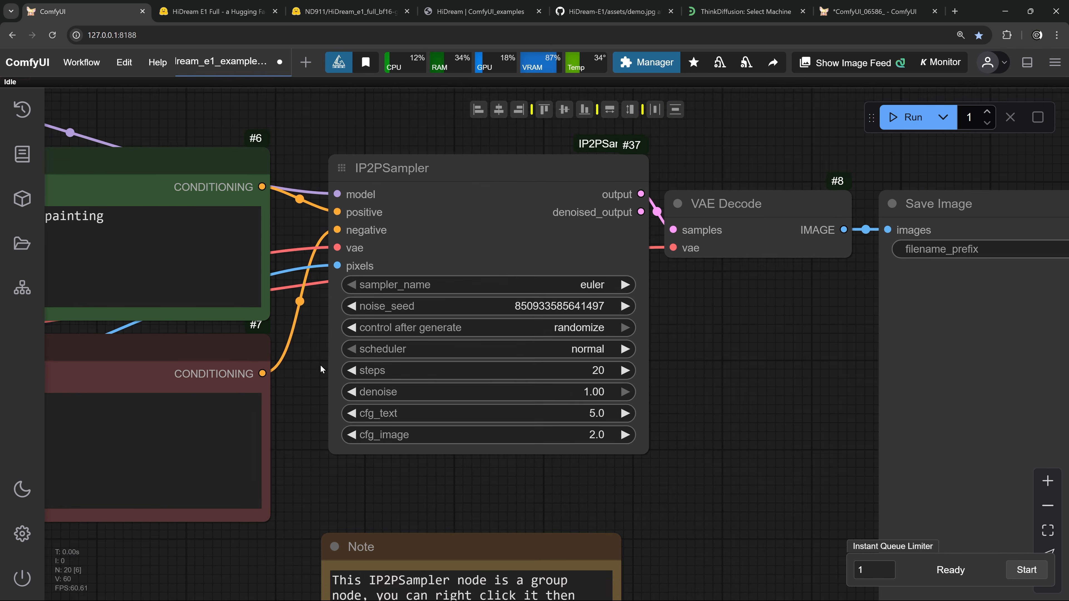
scroll(320, 365, down, 1)
drag(320, 366, 449, 399)
scroll(585, 463, up, 4)
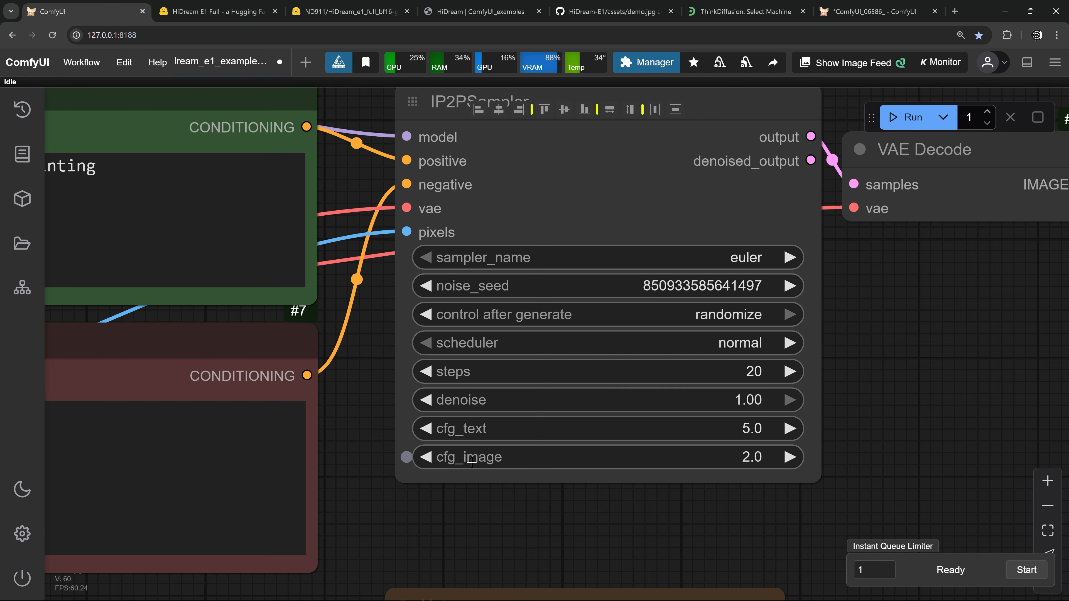
scroll(482, 462, down, 8)
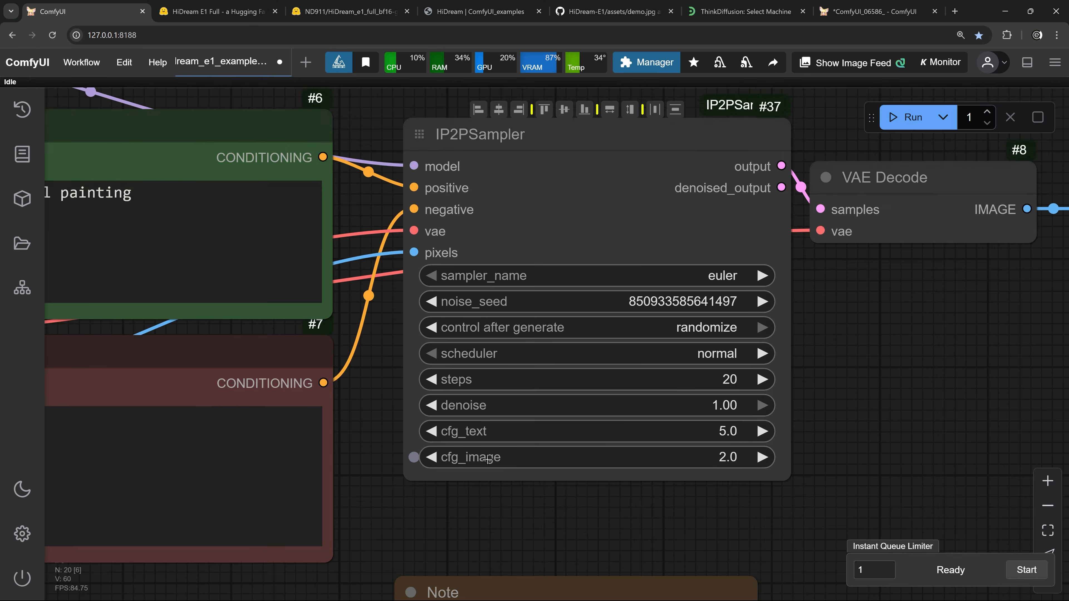
- Check the Load Image node feeding the workflow, and compare it with the original sampler's text and image CFG settings
drag(381, 542, 946, 342)
scroll(493, 315, up, 1)
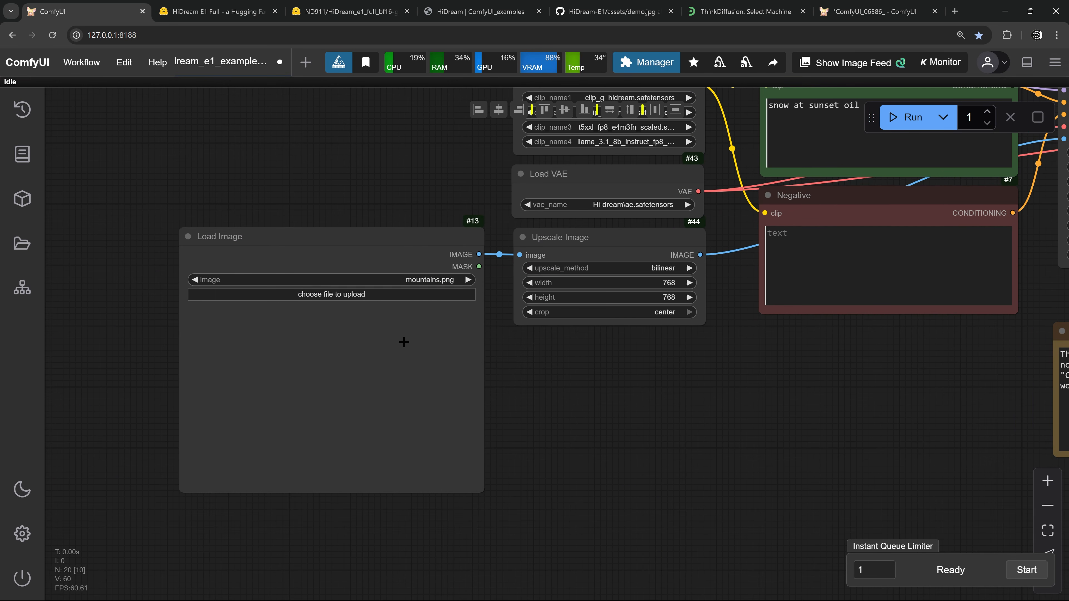
drag(584, 418, 55, 501)
scroll(683, 372, up, 4)
scroll(642, 344, up, 3)
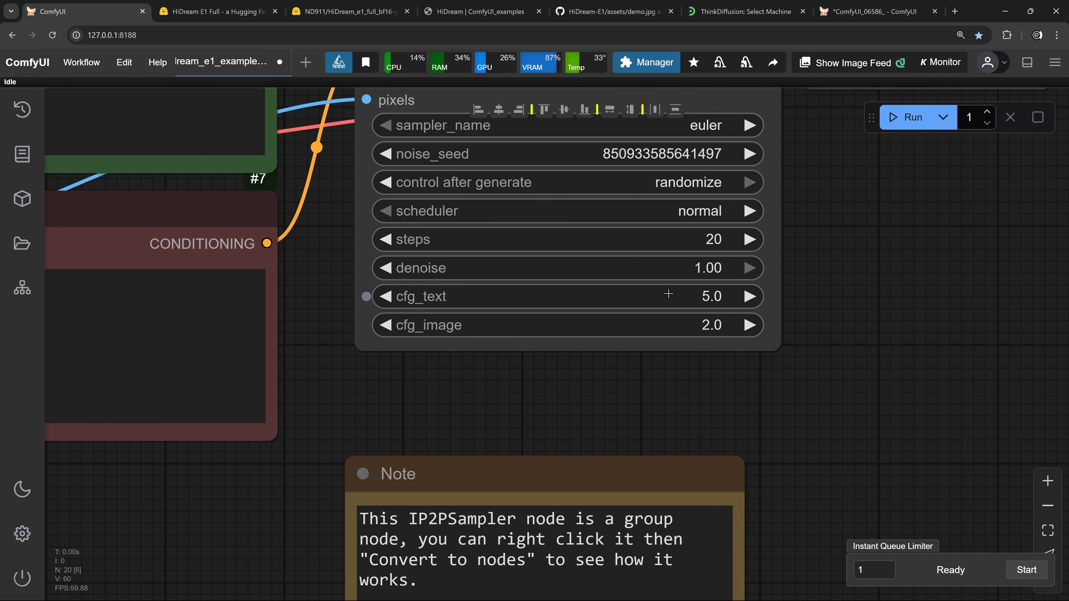
scroll(722, 300, up, 2)
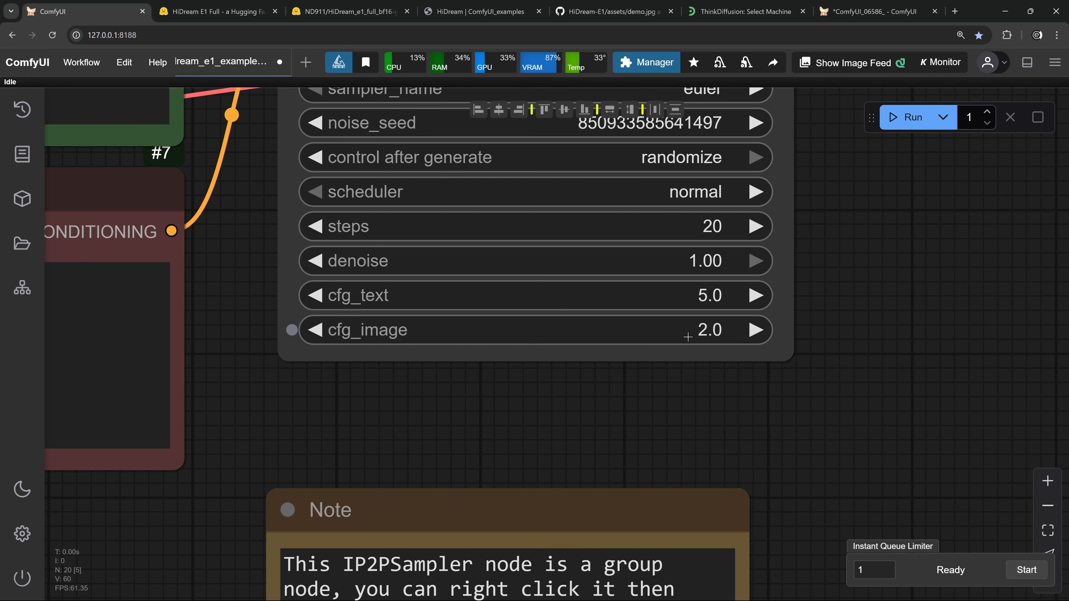
- Set the steps on the IP2PSampler node to 15
scroll(686, 329, up, 2)
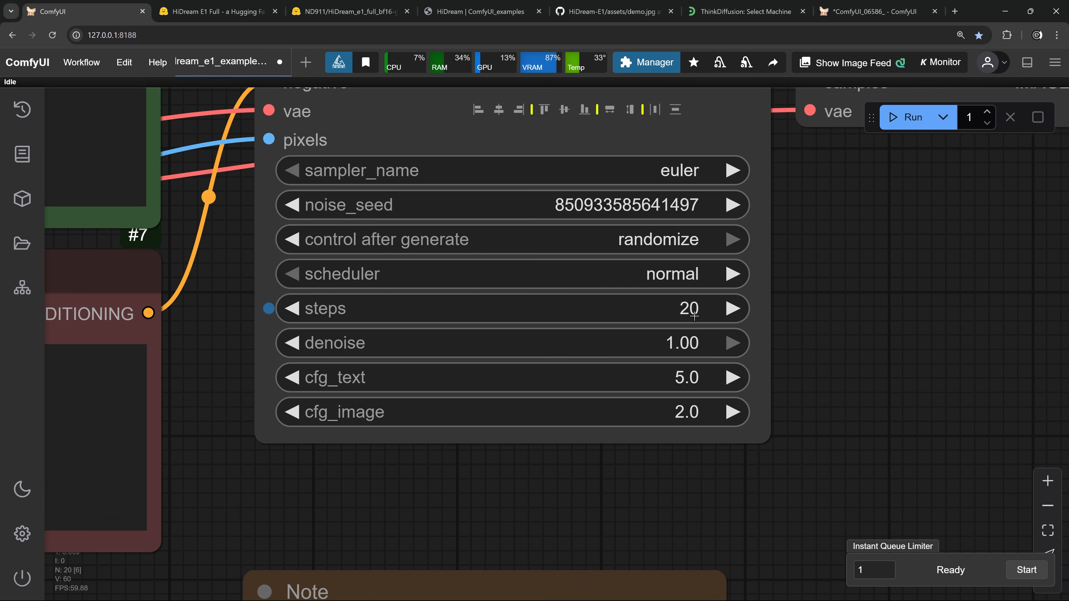
click(293, 309)
click(293, 309)
click(294, 309)
click(293, 310)
click(294, 310)
scroll(838, 259, down, 4)
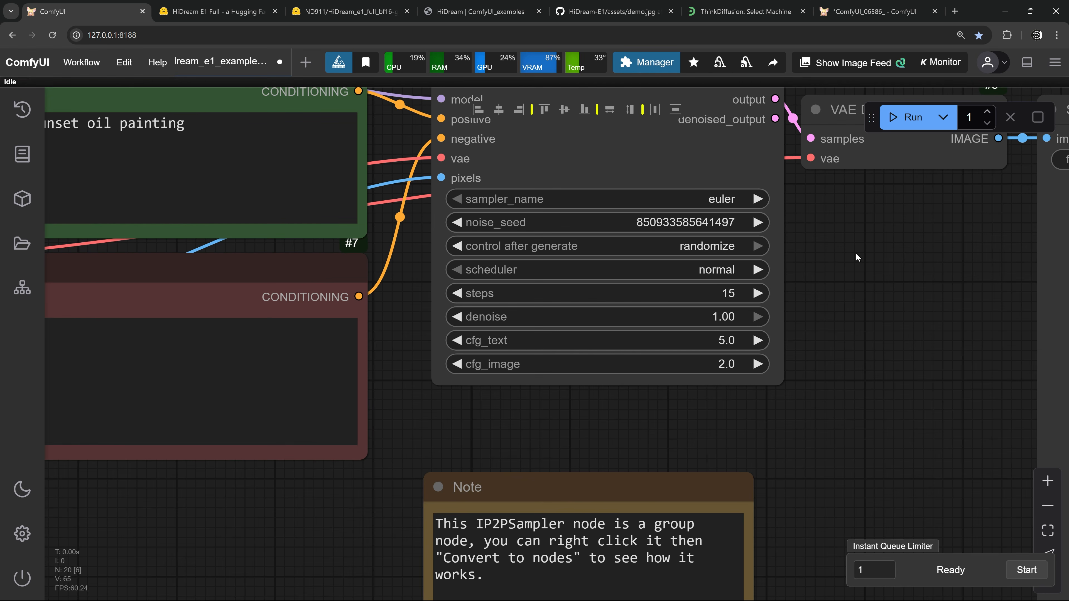
- Replace mountains.png in the Load Image node with the portrait photo of the woman with long dark hair
drag(856, 252, 806, 310)
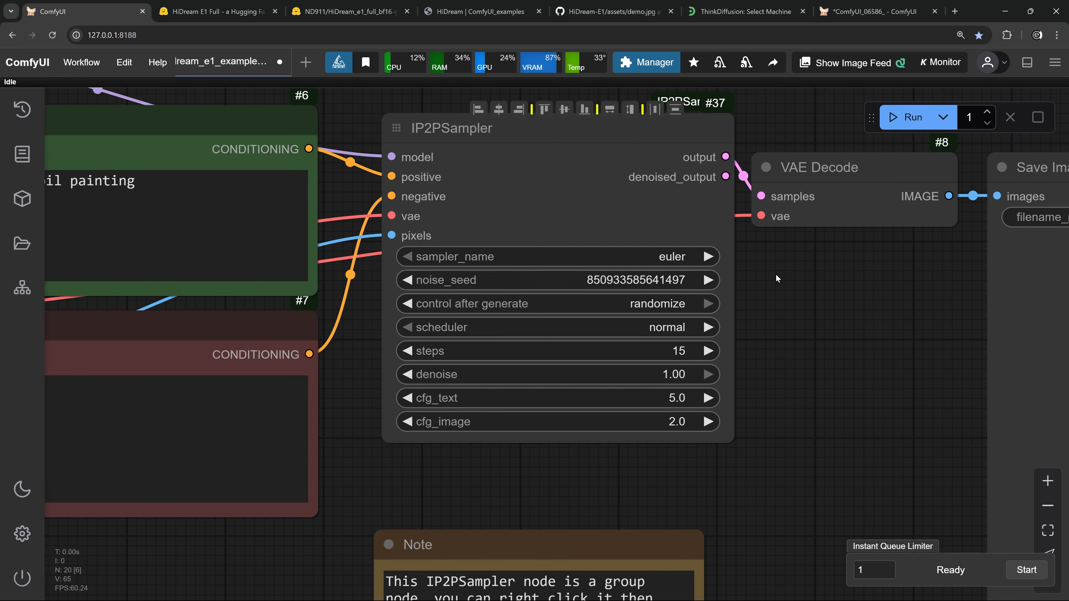
scroll(831, 370, down, 6)
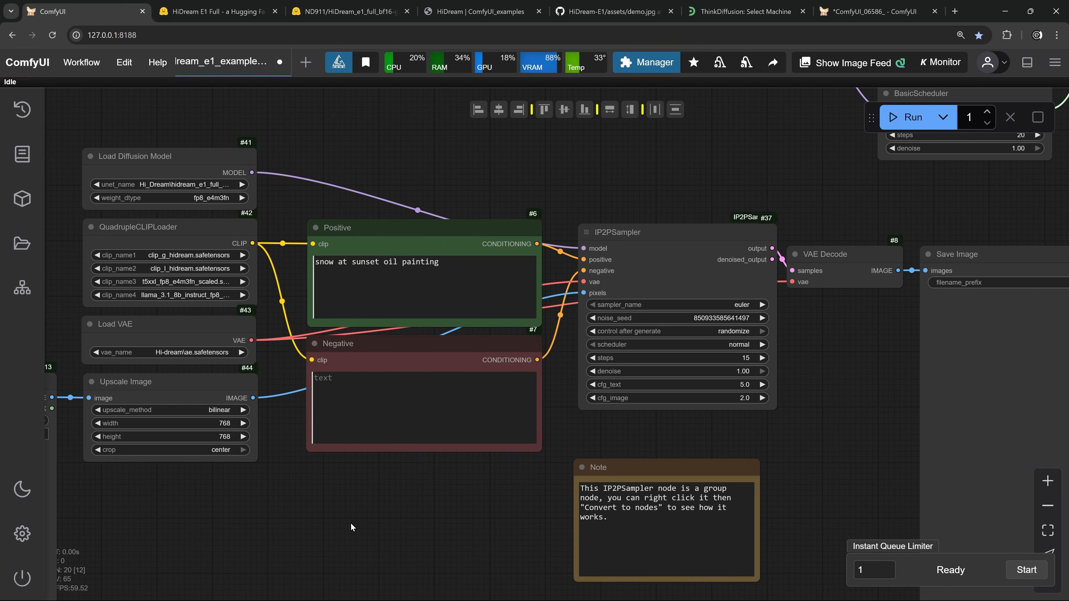
drag(337, 524, 844, 459)
scroll(425, 350, up, 5)
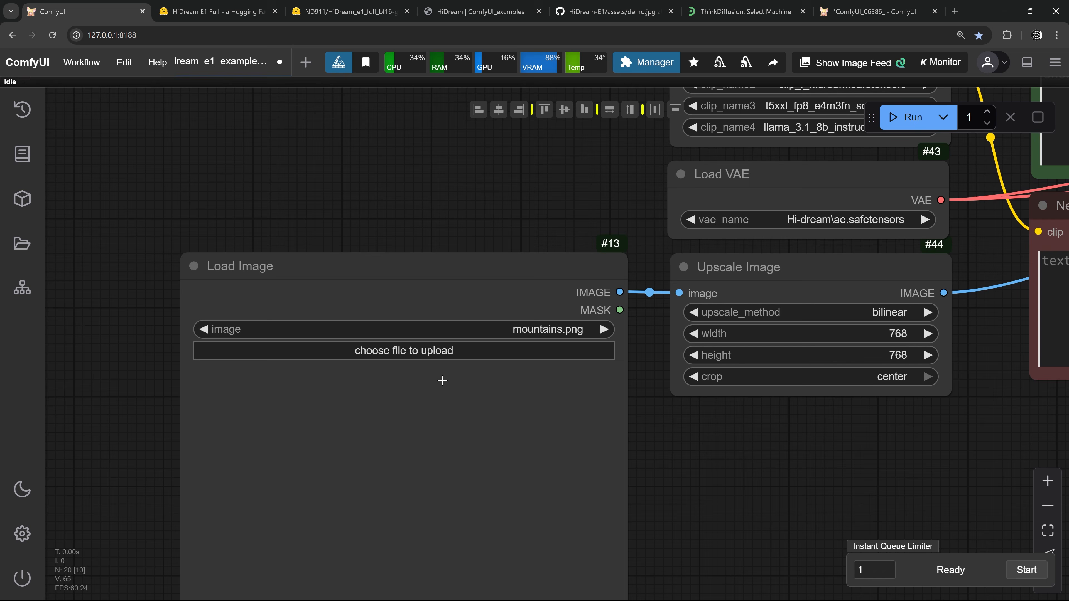
click(425, 350)
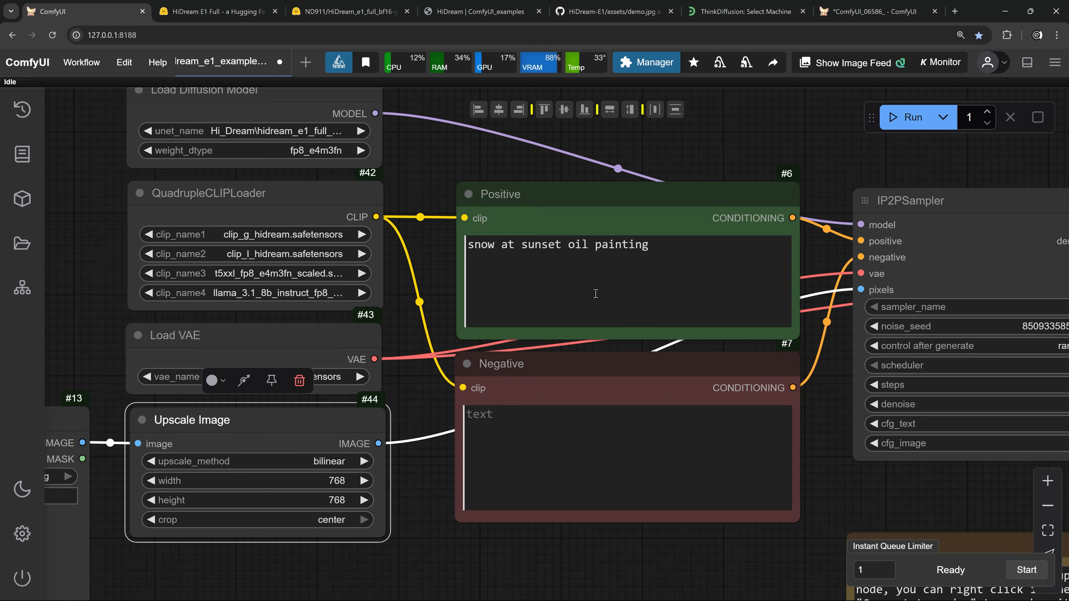
- Check the positive prompt node, and compare the input and generated portraits in the HiDream-E1-Full Hugging Face space
scroll(595, 294, up, 1)
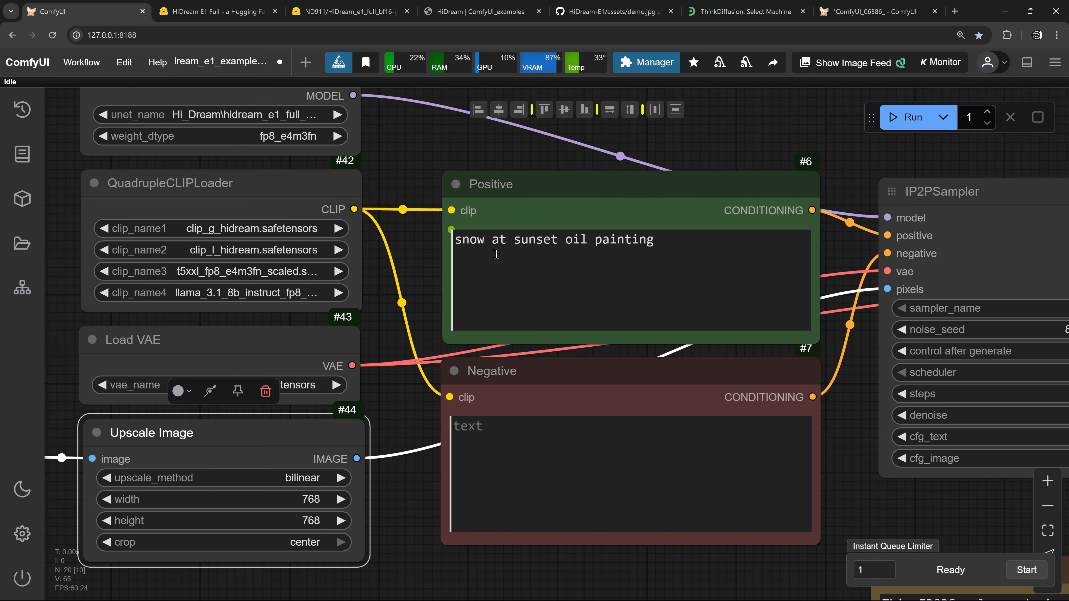
drag(665, 193, 546, 197)
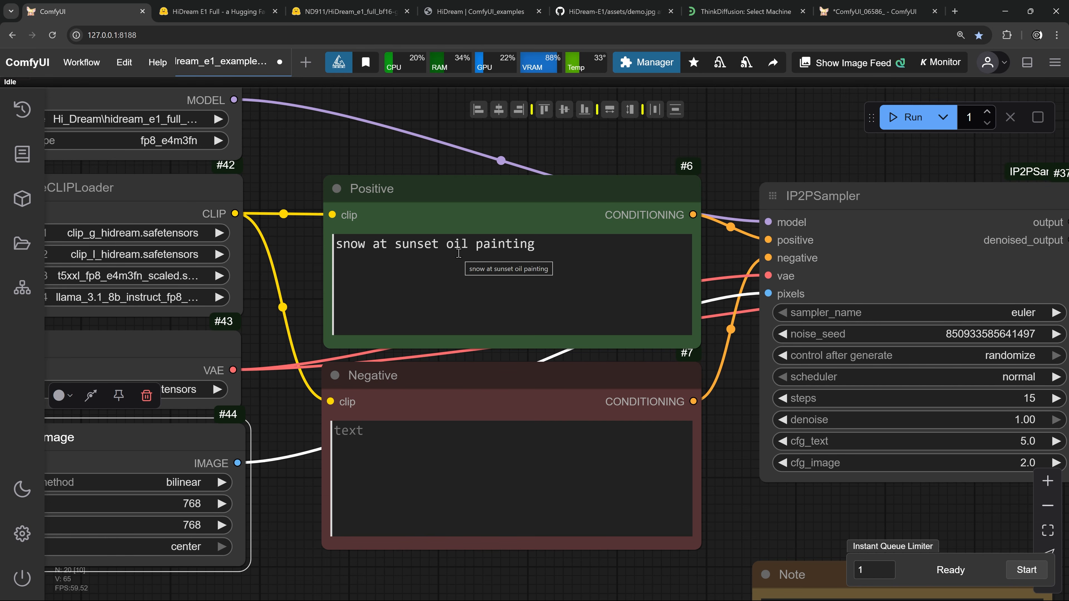
click(223, 6)
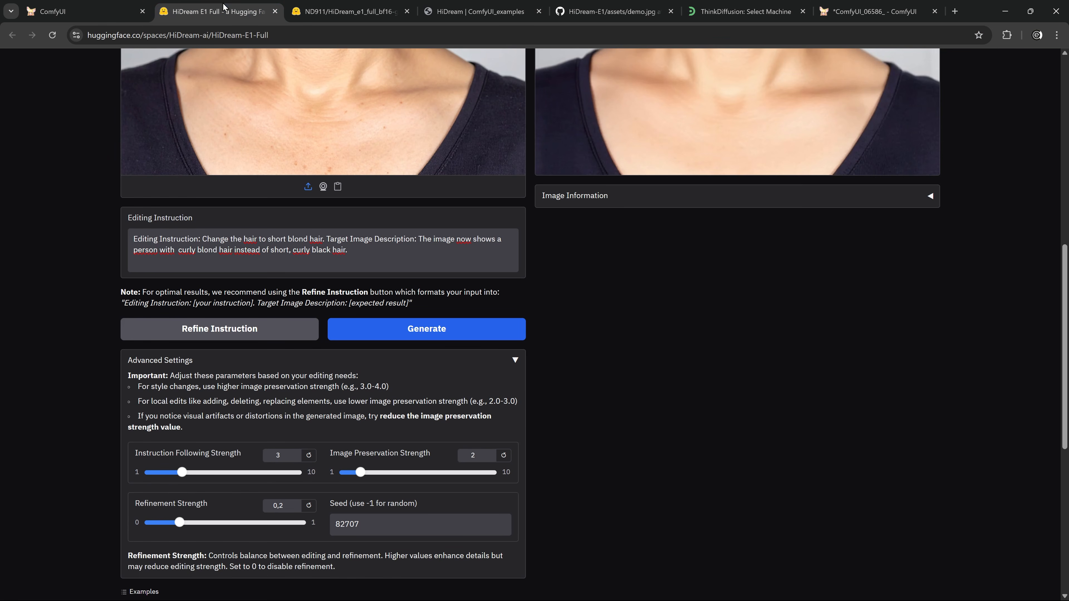
scroll(304, 184, up, 15)
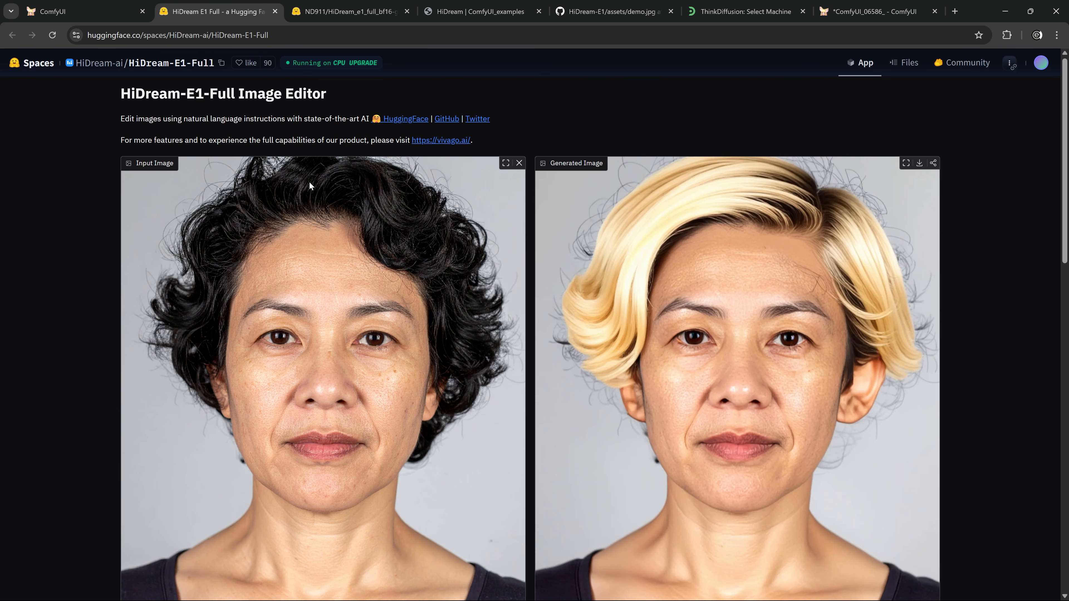
scroll(318, 182, down, 1)
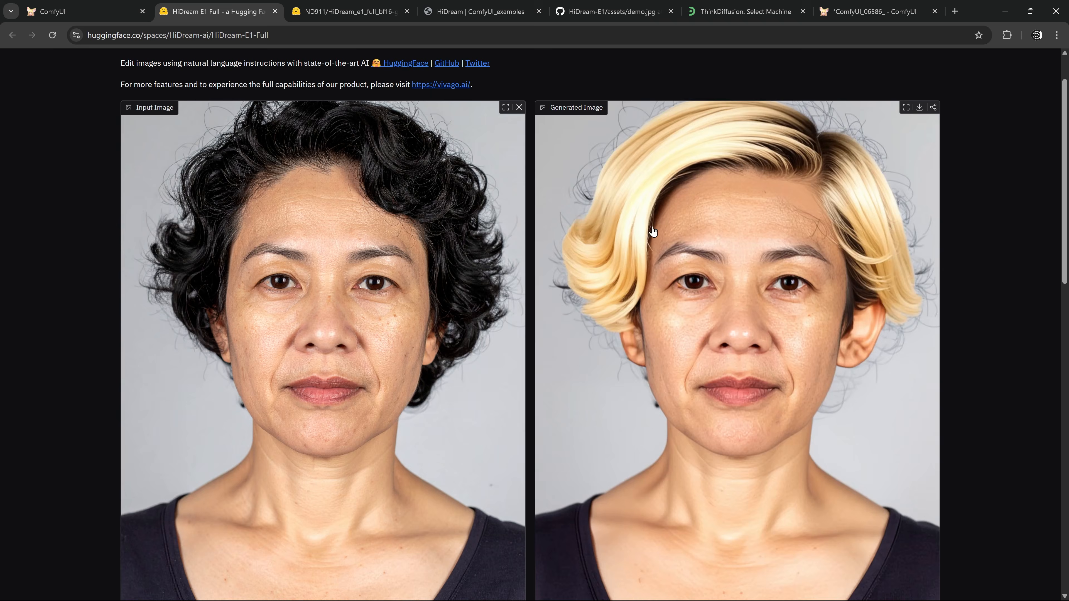
- Replace the editing instruction in the Hugging Face space with "blond hair" and refine the instruction
scroll(412, 370, down, 7)
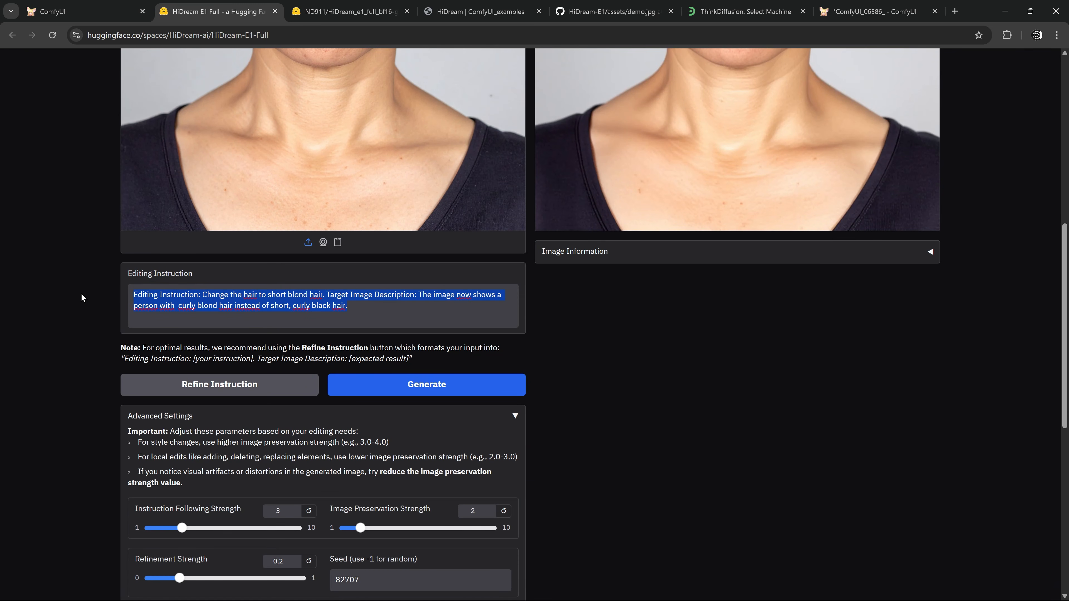
text(blond hair)
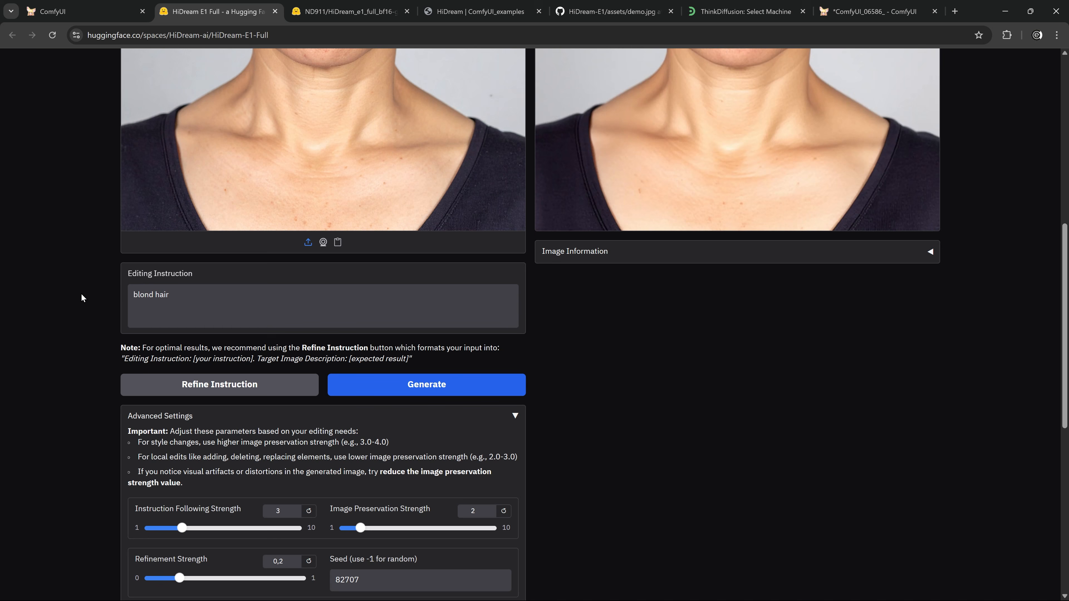
click(188, 387)
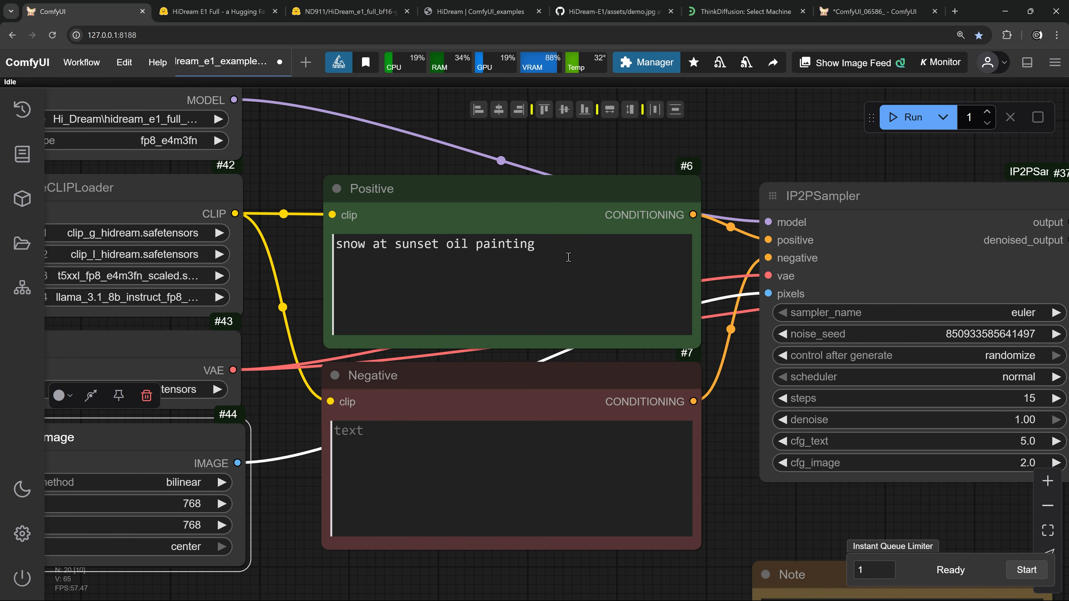
- Back in ComfyUI, replace the positive prompt with "Change the hair to long curly blond hair."
drag(535, 244, 368, 241)
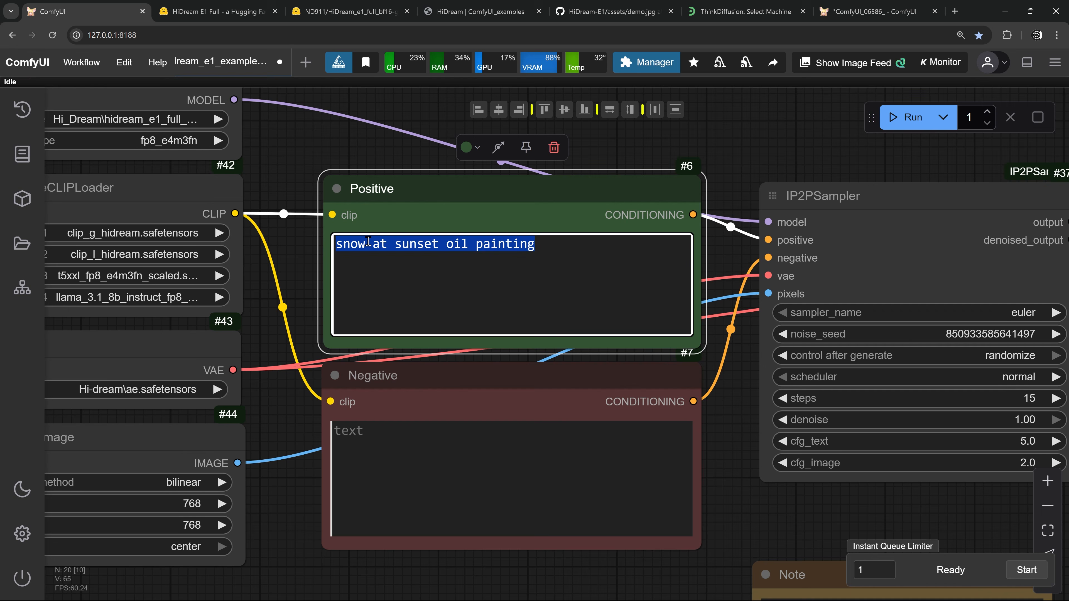
right_click(368, 242)
click(384, 306)
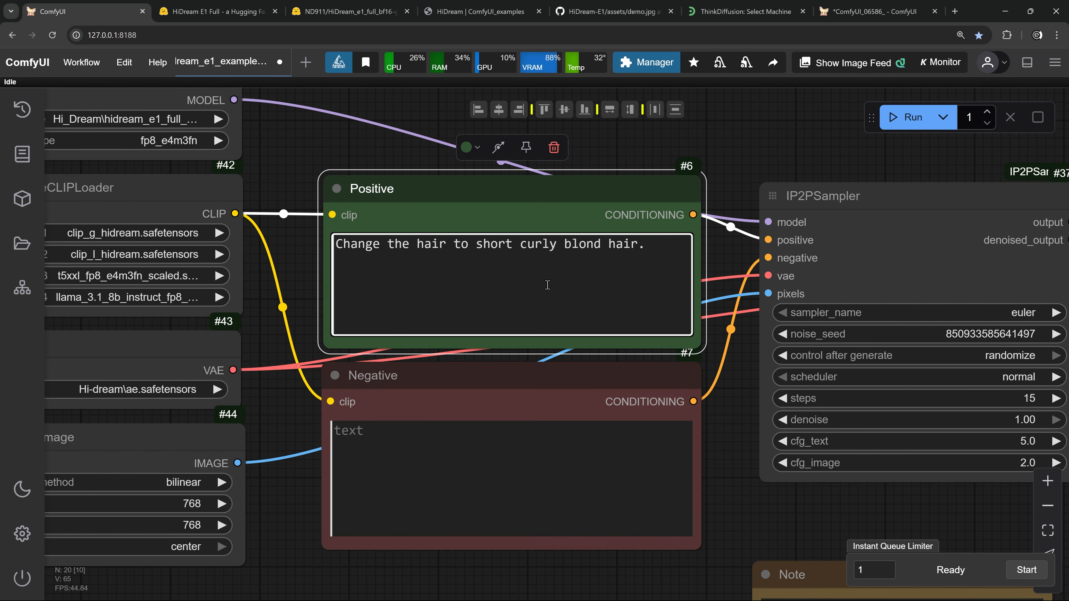
double_click(495, 244)
text(long)
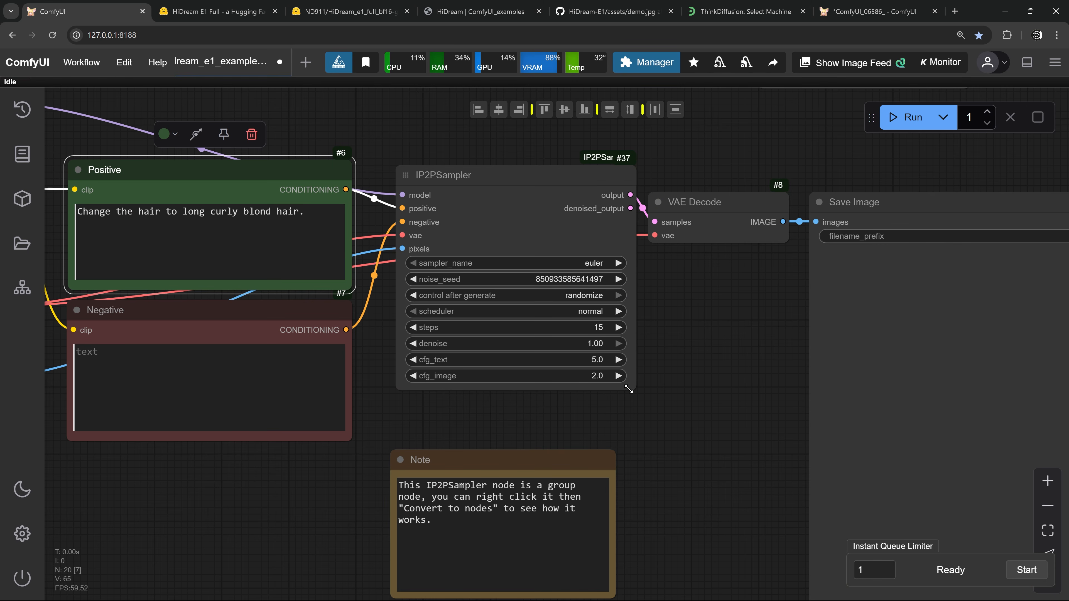
- Run the workflow with the new hair prompt and follow its progress on the IP2PSampler node
scroll(627, 389, up, 2)
click(904, 117)
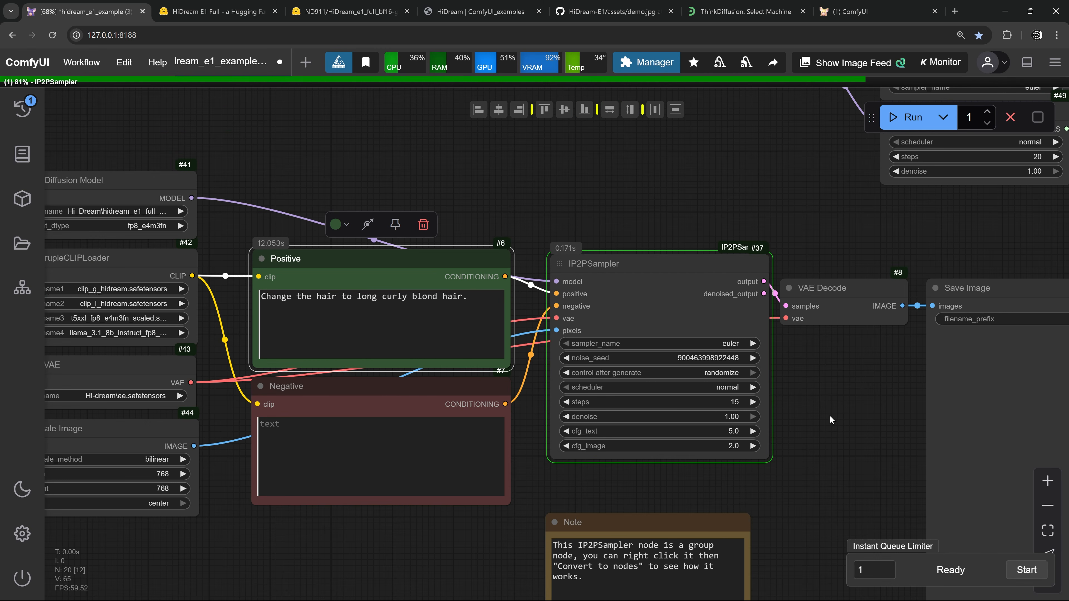
drag(829, 416, 685, 404)
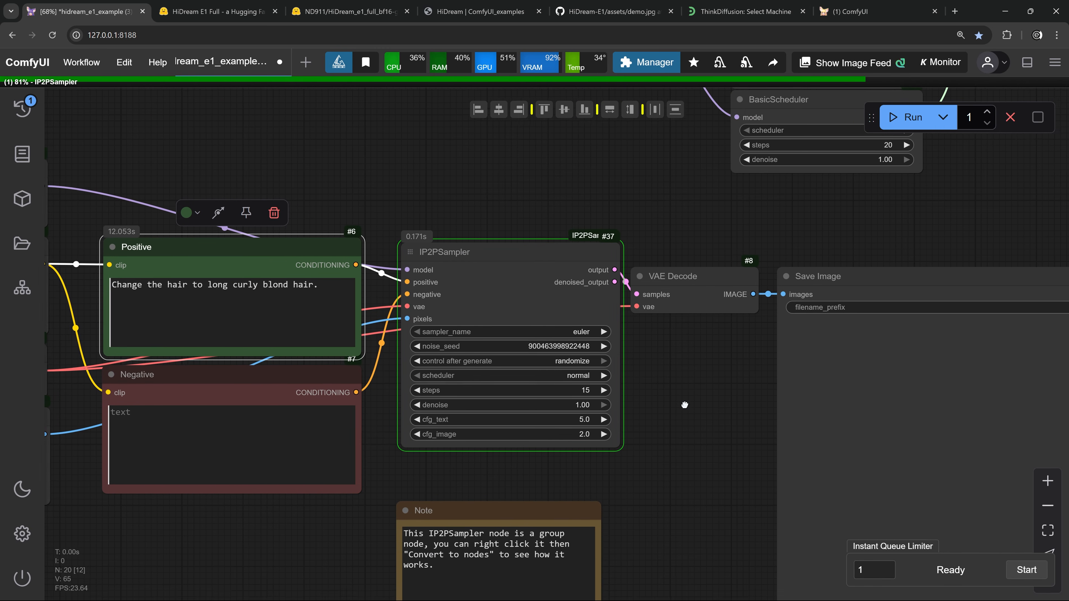
scroll(685, 402, down, 2)
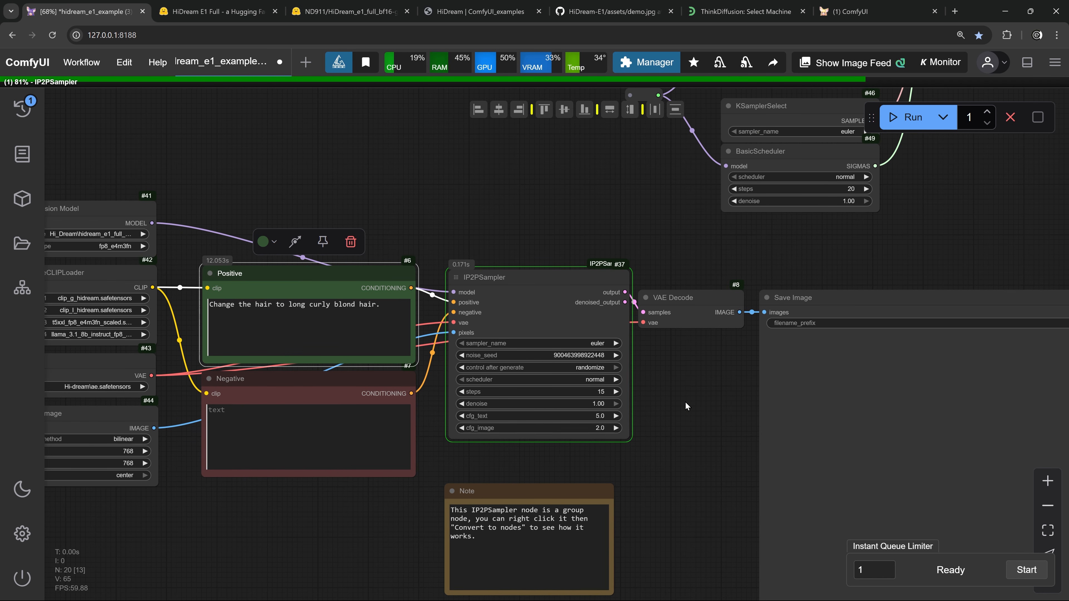
scroll(669, 402, up, 4)
scroll(669, 403, up, 2)
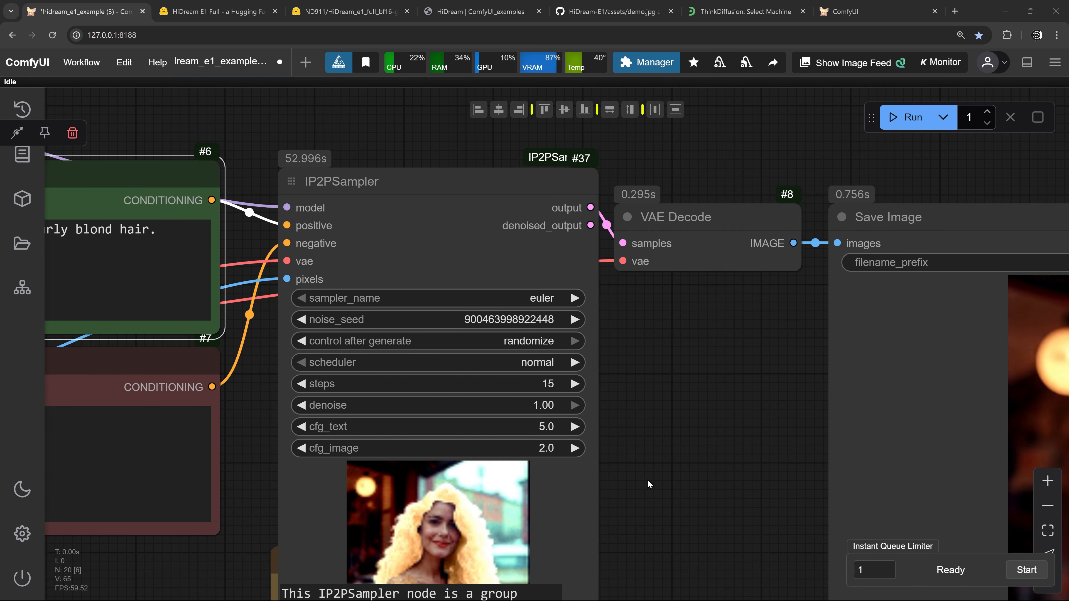
- Examine the hair in the generated portrait on the Save Image node against the IP2PSampler settings
scroll(647, 479, down, 4)
drag(647, 479, 213, 325)
scroll(213, 325, up, 2)
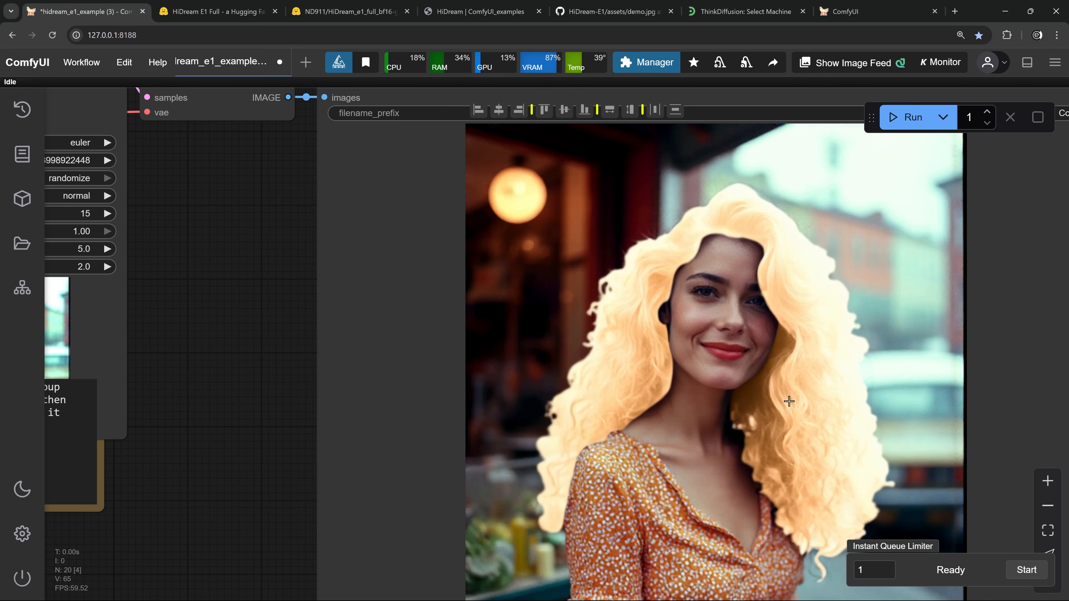
scroll(788, 402, down, 4)
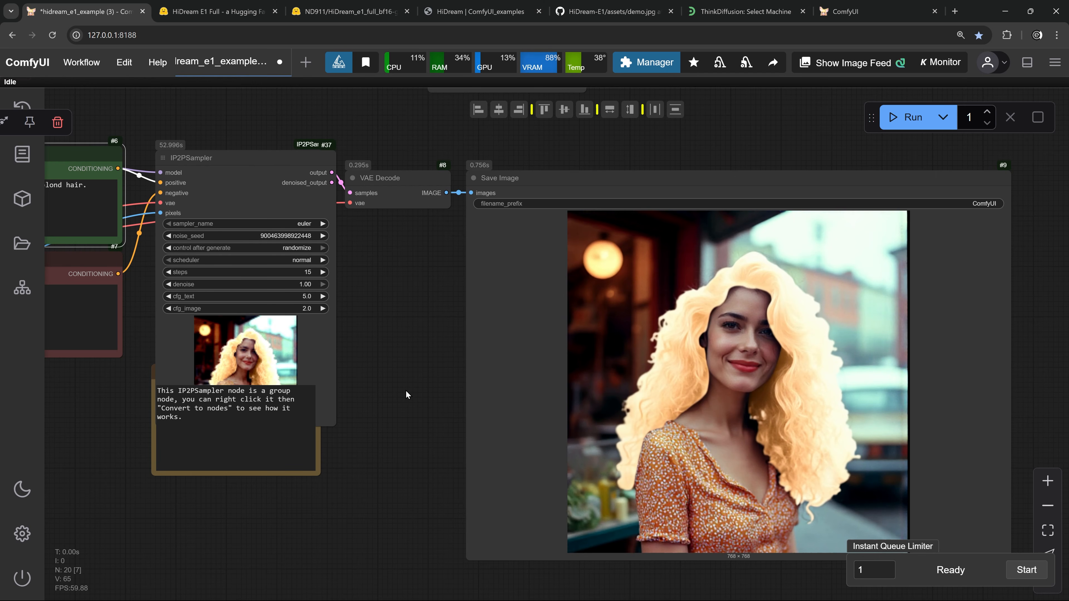
scroll(396, 385, up, 2)
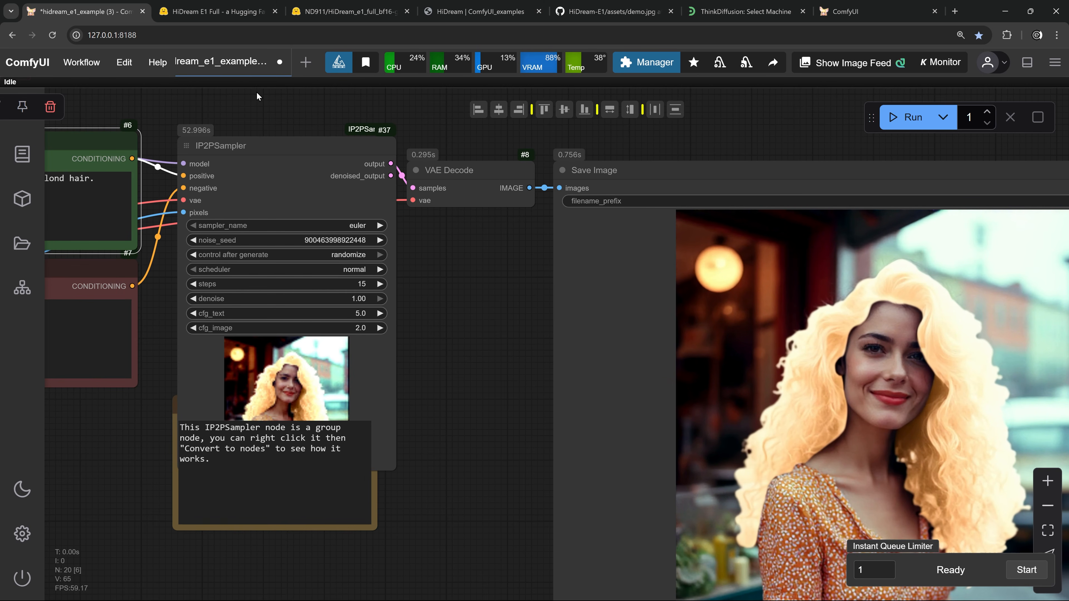
- Review the instruction and image preservation strength guidance in the Hugging Face space, and return to the ComfyUI workflow
click(225, 16)
scroll(319, 256, down, 8)
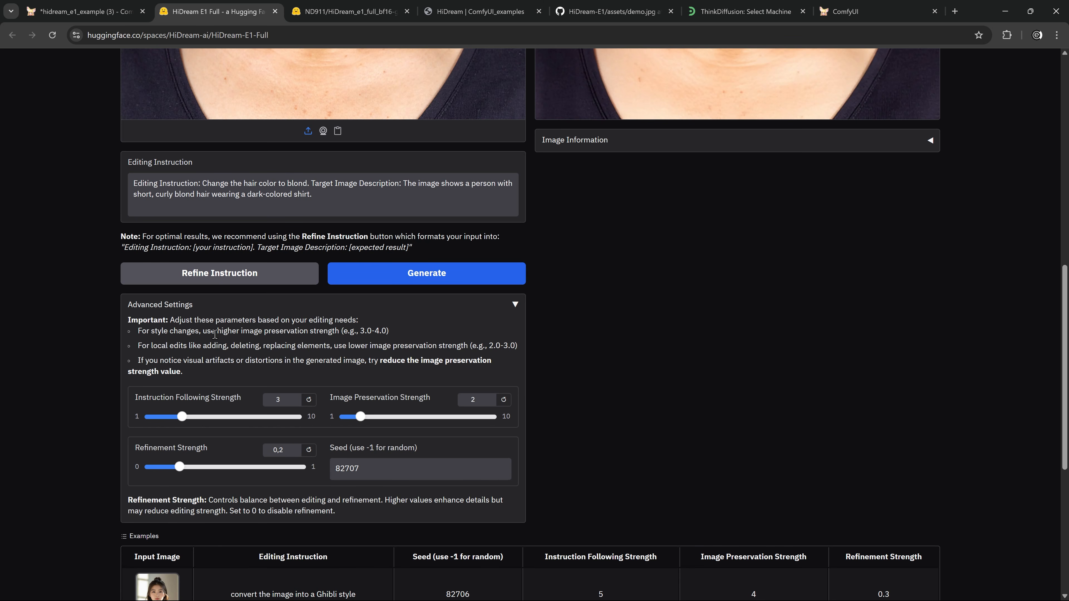
click(84, 11)
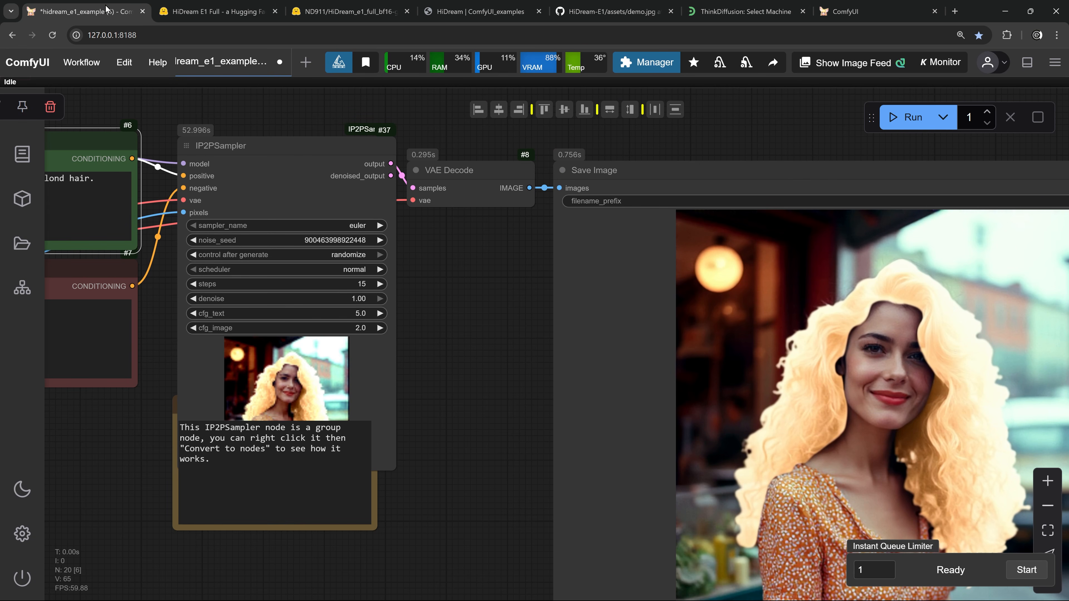
- Set cfg_text on the IP2PSampler to 2.0 and move the node up clear of the note below it
click(365, 318)
text(2)
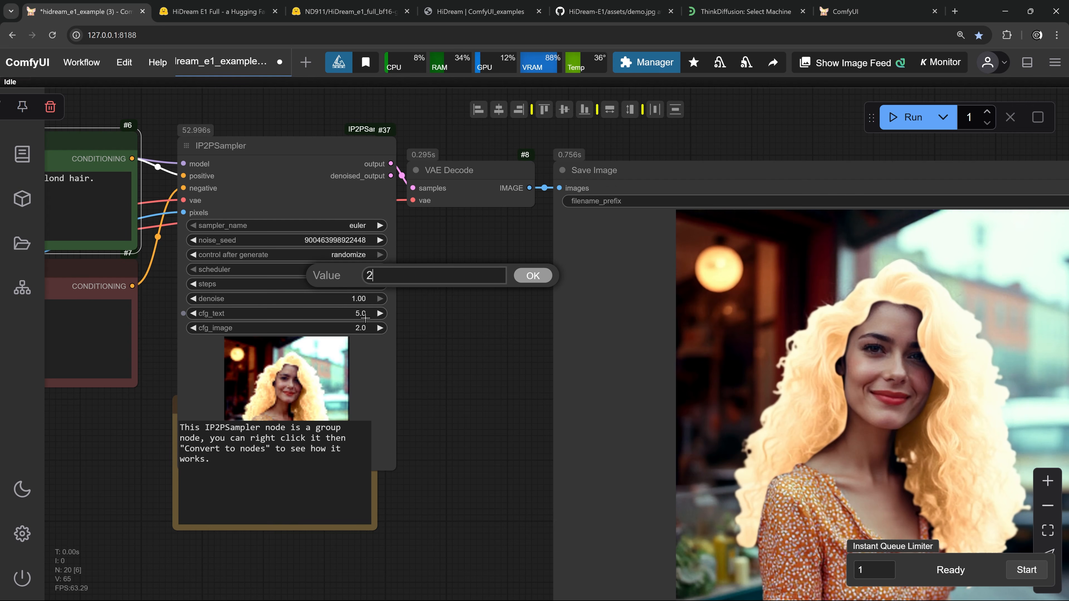
click(530, 276)
scroll(442, 317, up, 3)
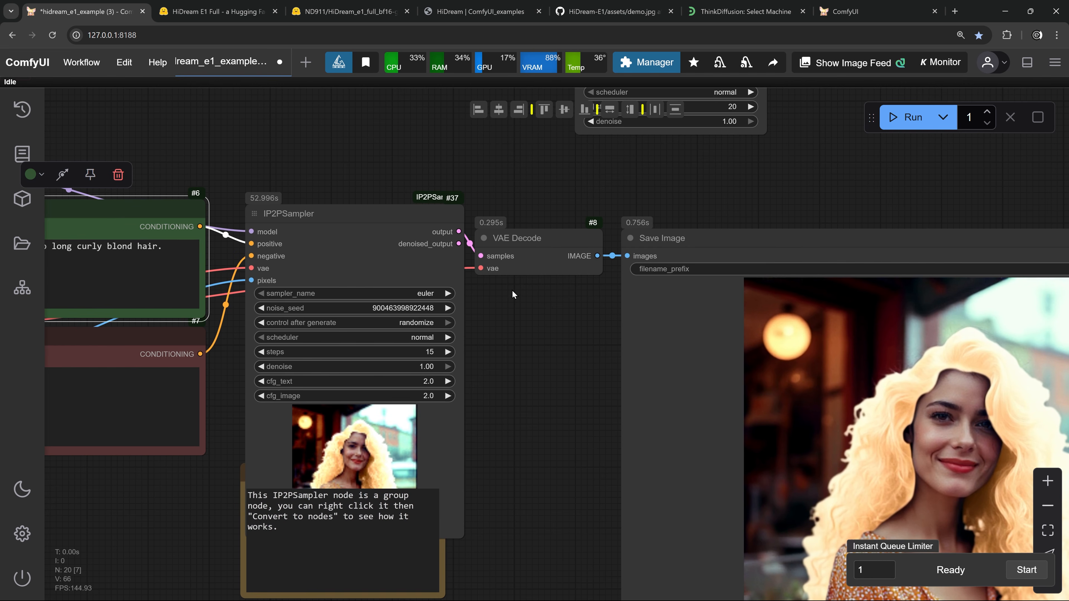
drag(416, 216, 422, 99)
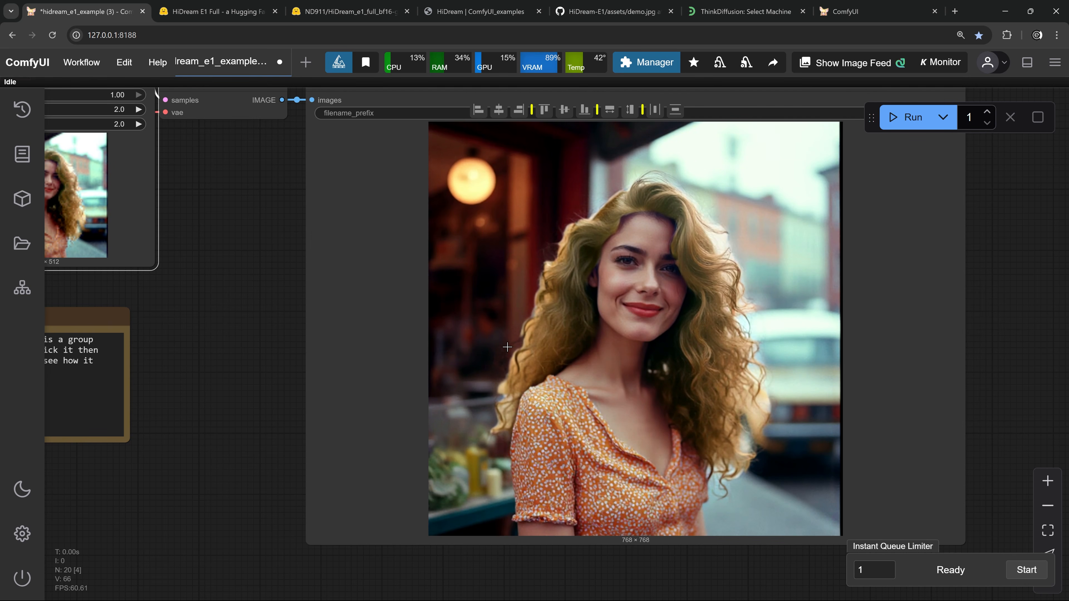
- Set cfg_image on the IP2PSampler to 1.0 and run the workflow again
scroll(507, 346, up, 2)
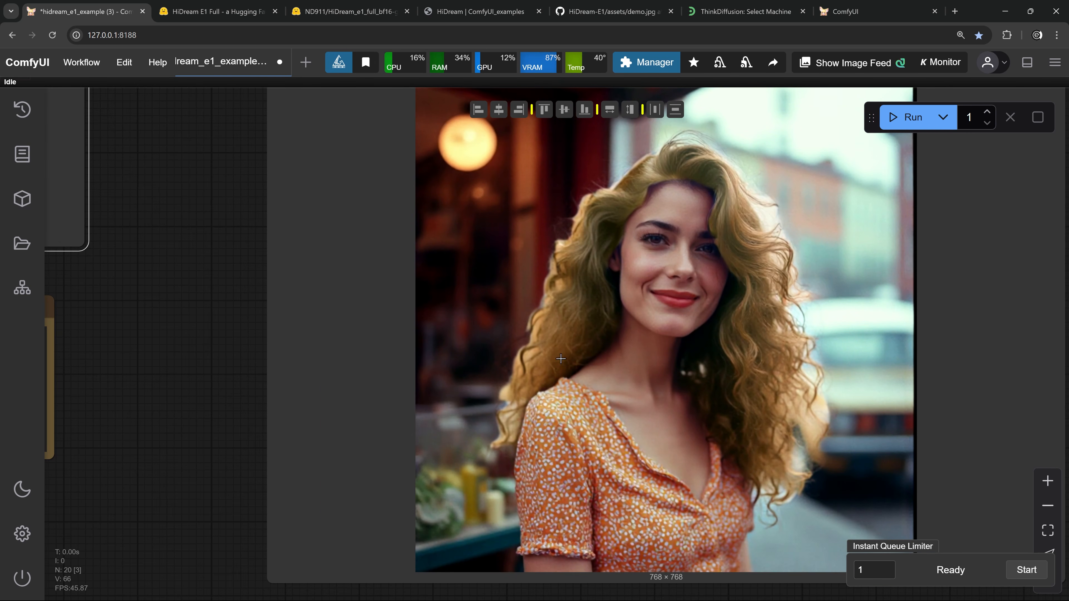
scroll(560, 358, up, 8)
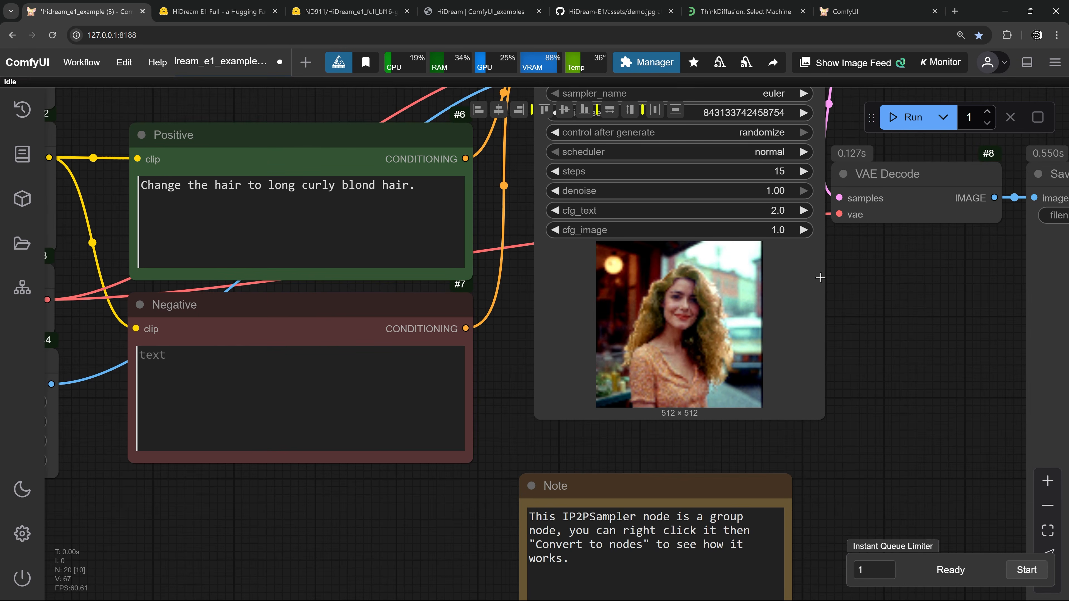
scroll(819, 277, up, 2)
drag(904, 313, 833, 363)
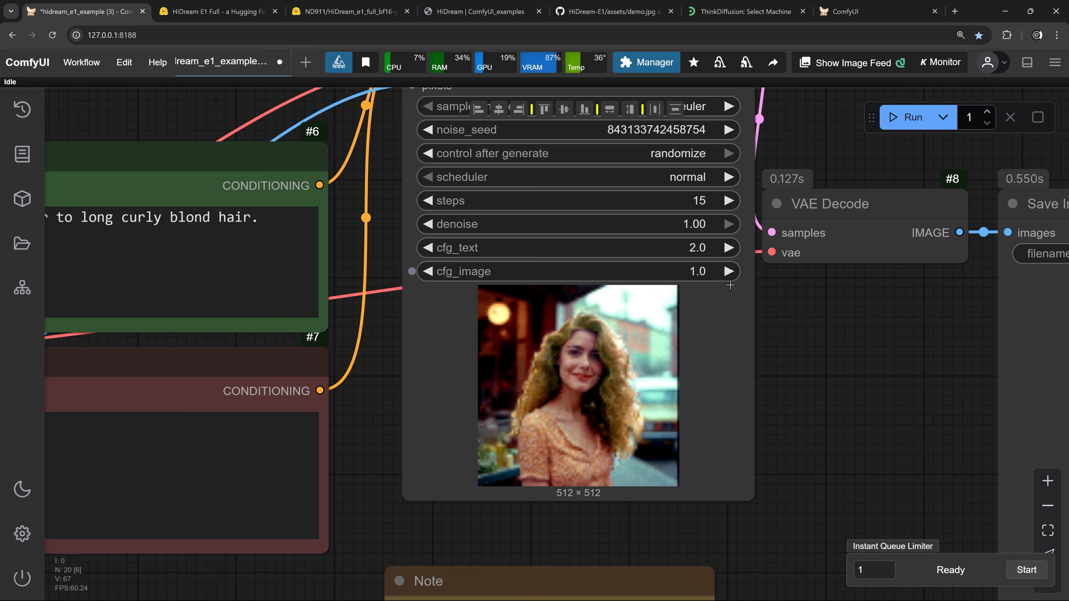
click(906, 120)
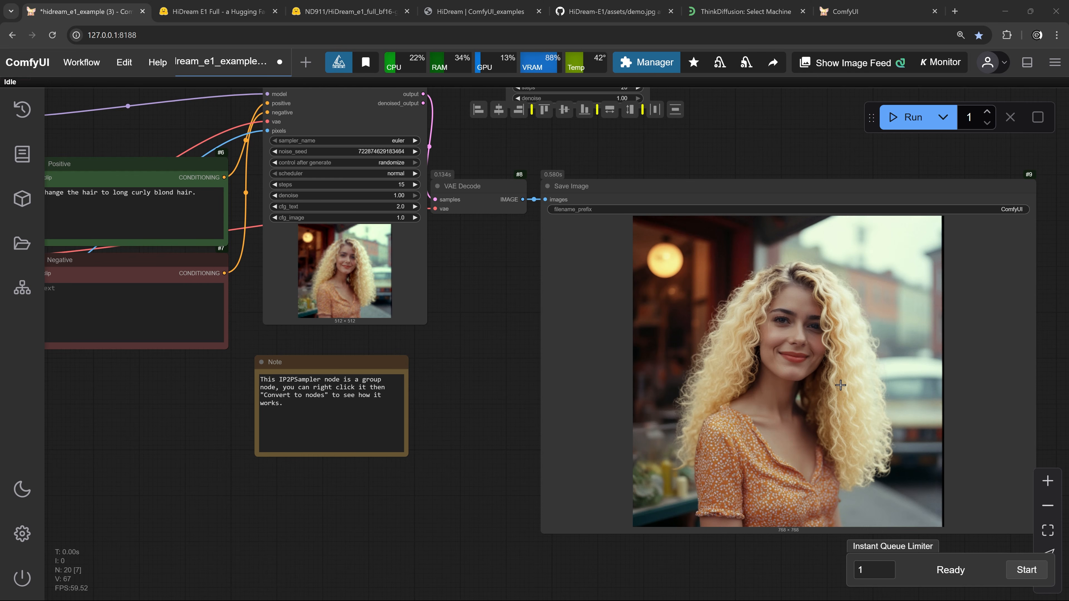
- Move the Load Image node beside the Save Image result and compare the original portrait with the edited one
scroll(491, 388, down, 4)
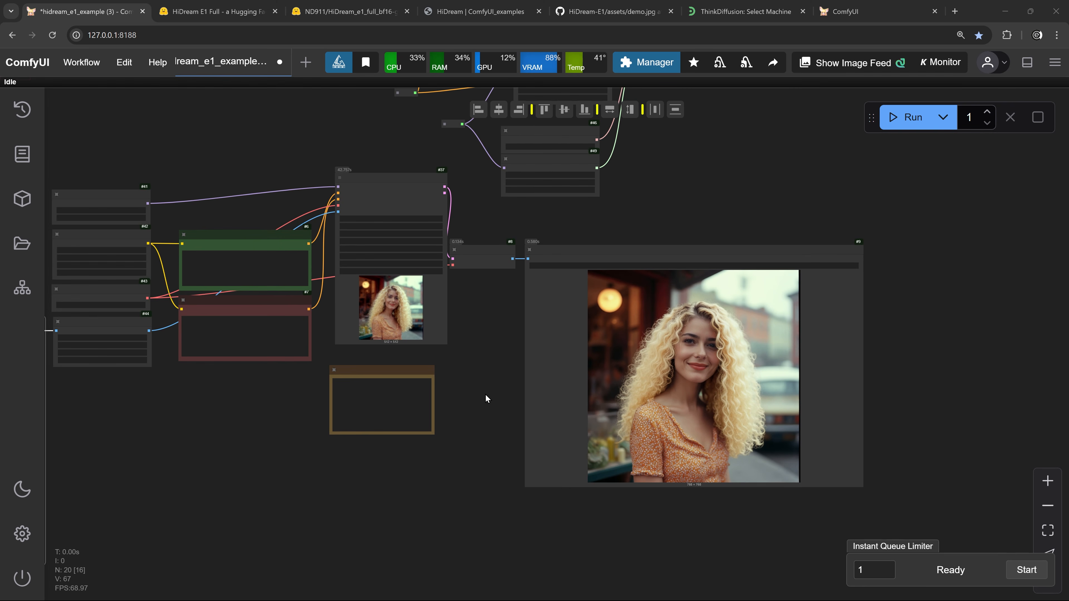
drag(518, 394, 677, 352)
drag(153, 290, 720, 217)
scroll(482, 303, up, 9)
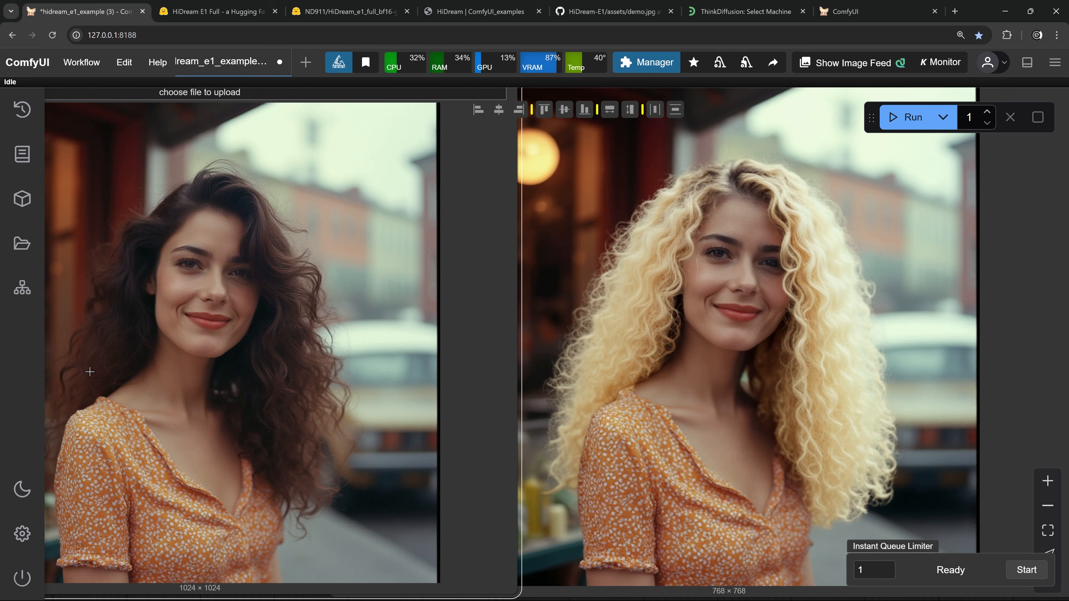
- Compare the original and edited portraits up close, and add a KSampler node on the empty canvas below the note
drag(214, 390, 260, 387)
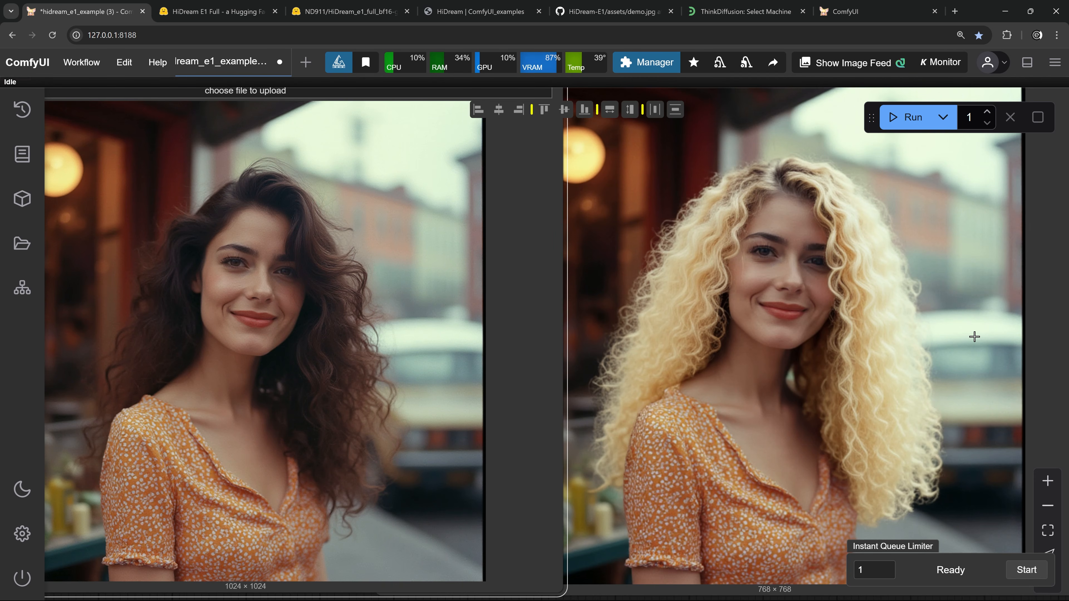
drag(689, 202, 661, 255)
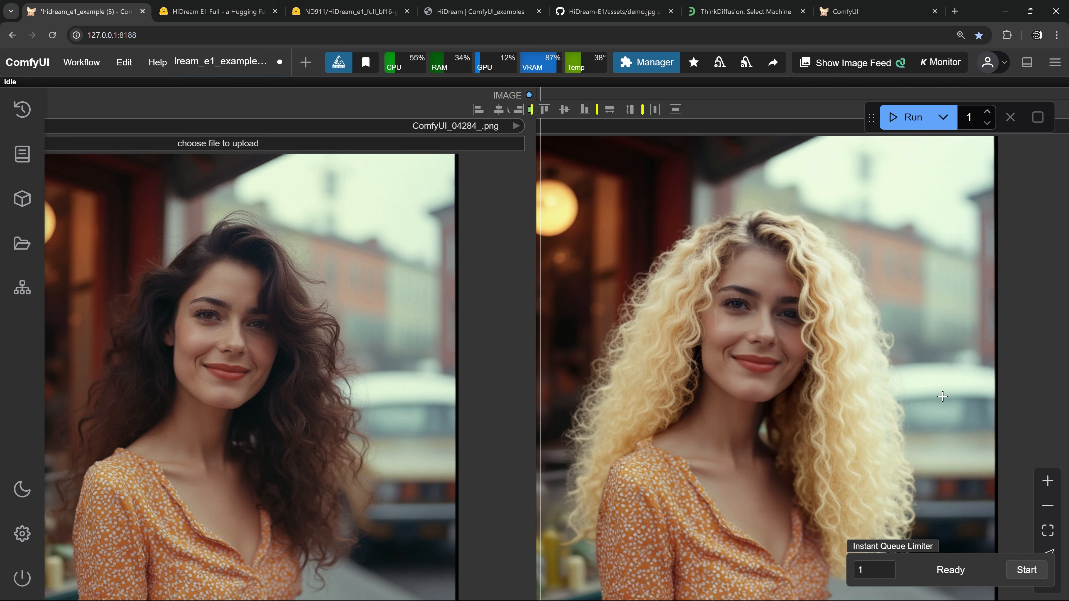
scroll(783, 381, up, 3)
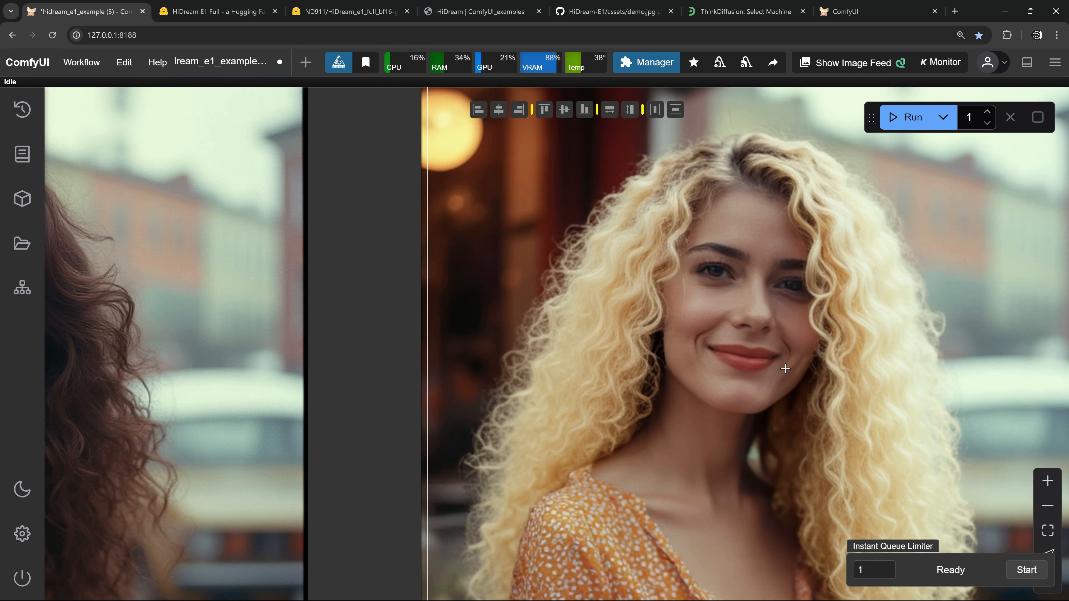
scroll(784, 369, down, 10)
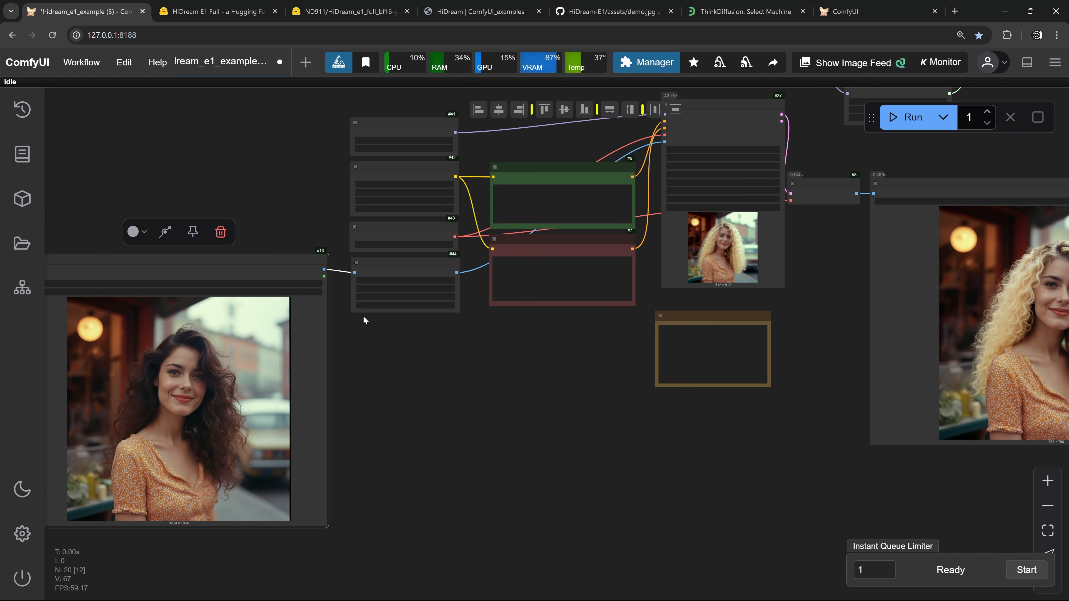
drag(655, 440, 508, 405)
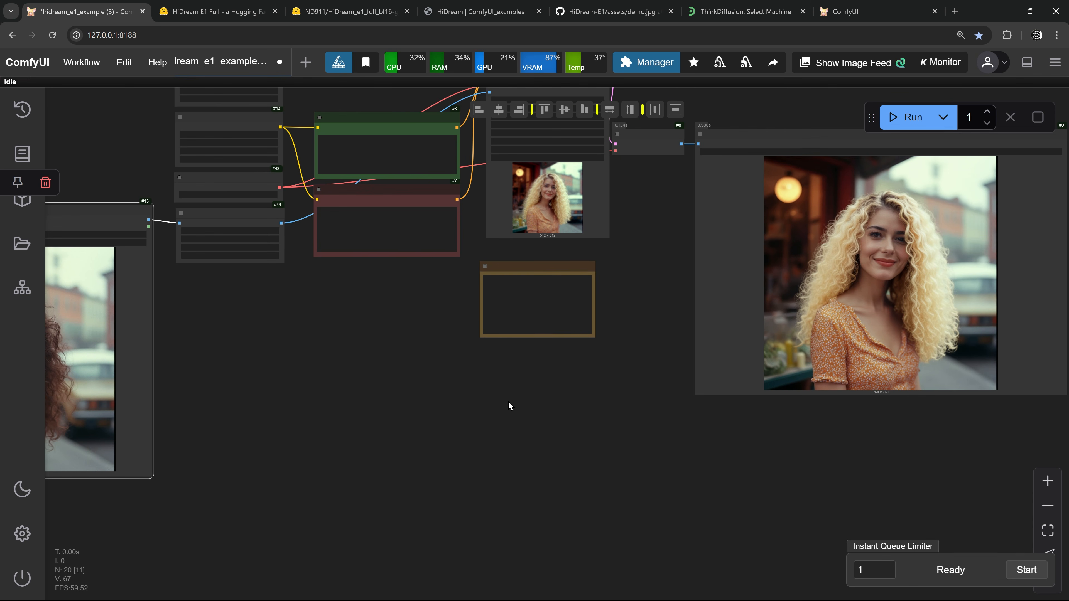
double_click(551, 425)
text(ksa)
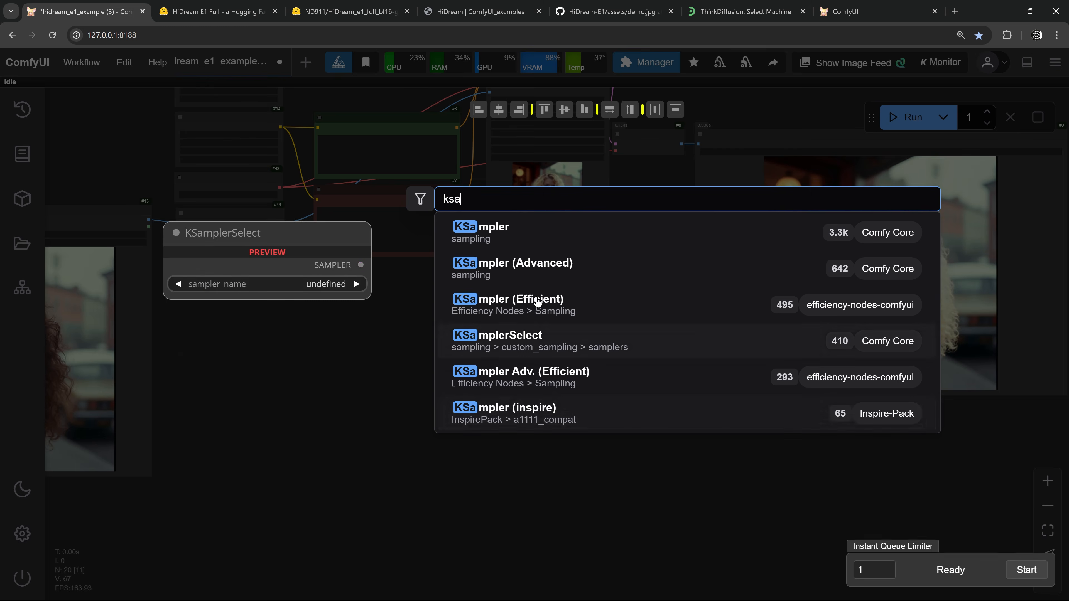
click(490, 239)
scroll(625, 435, up, 3)
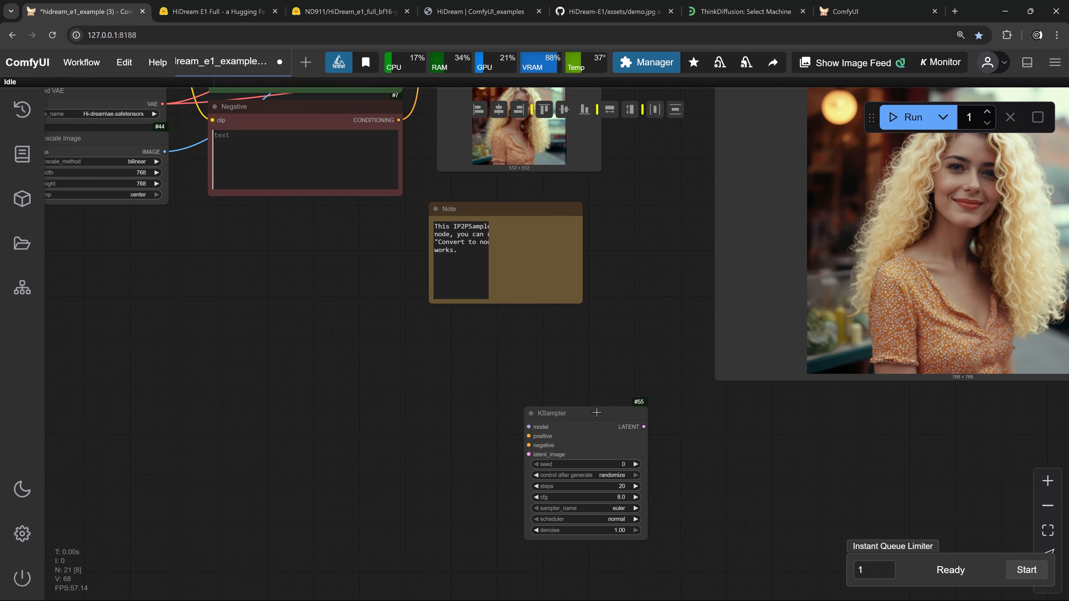
- Add an InstructPixToPixConditioning node beside the KSampler and connect its positive, negative and latent outputs to the matching KSampler inputs
double_click(441, 402)
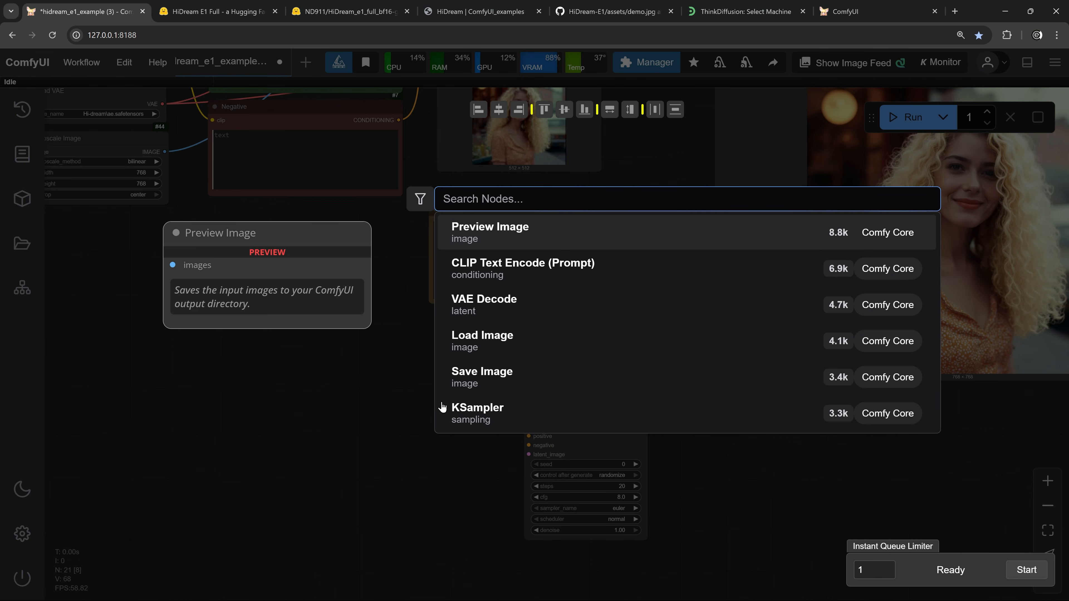
text(instr)
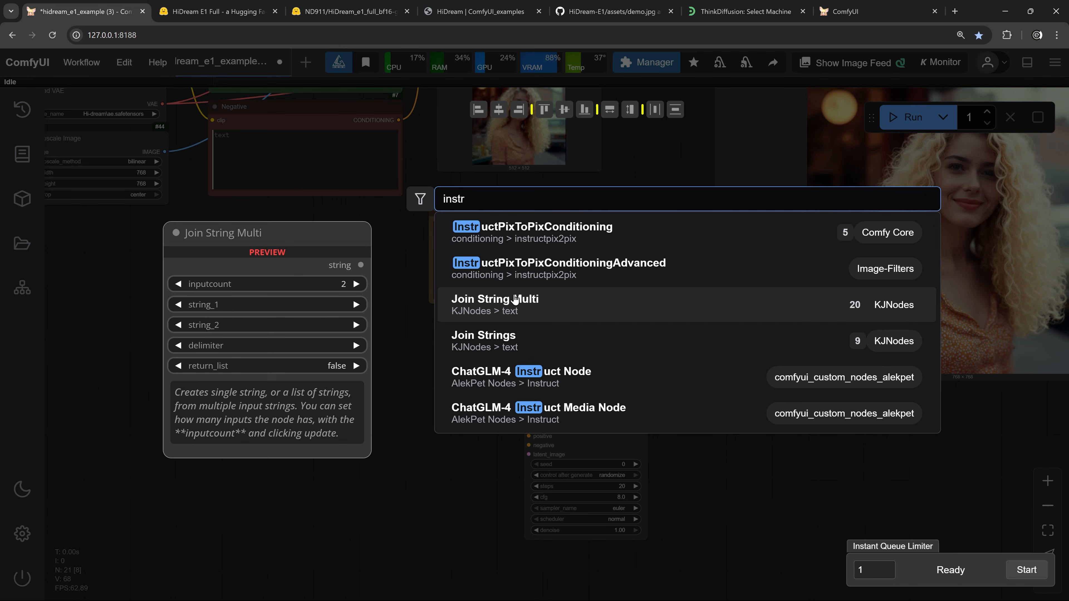
click(484, 234)
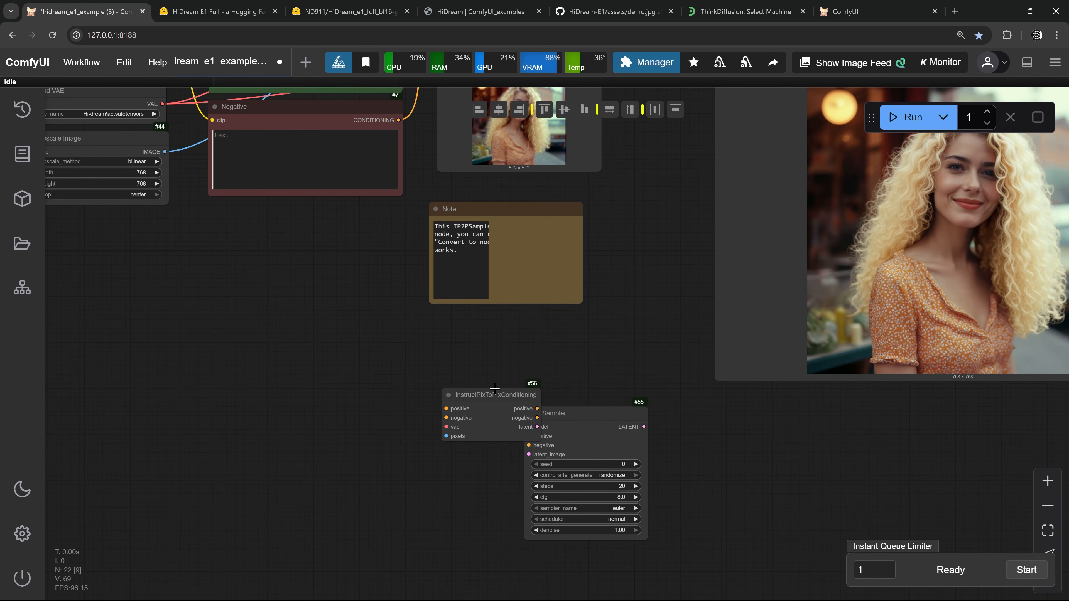
drag(494, 388, 410, 379)
scroll(440, 378, up, 3)
drag(460, 406, 558, 468)
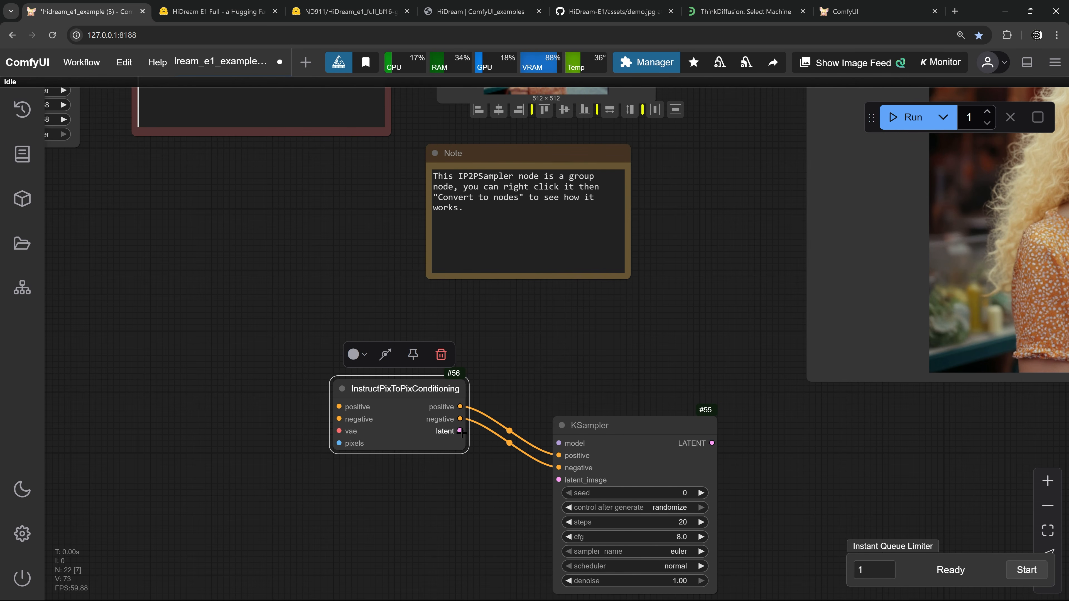
drag(461, 432, 558, 479)
- Connect the Negative and Positive prompt conditioning outputs to the matching inputs of InstructPixToPixConditioning
scroll(307, 274, down, 2)
drag(304, 223, 348, 327)
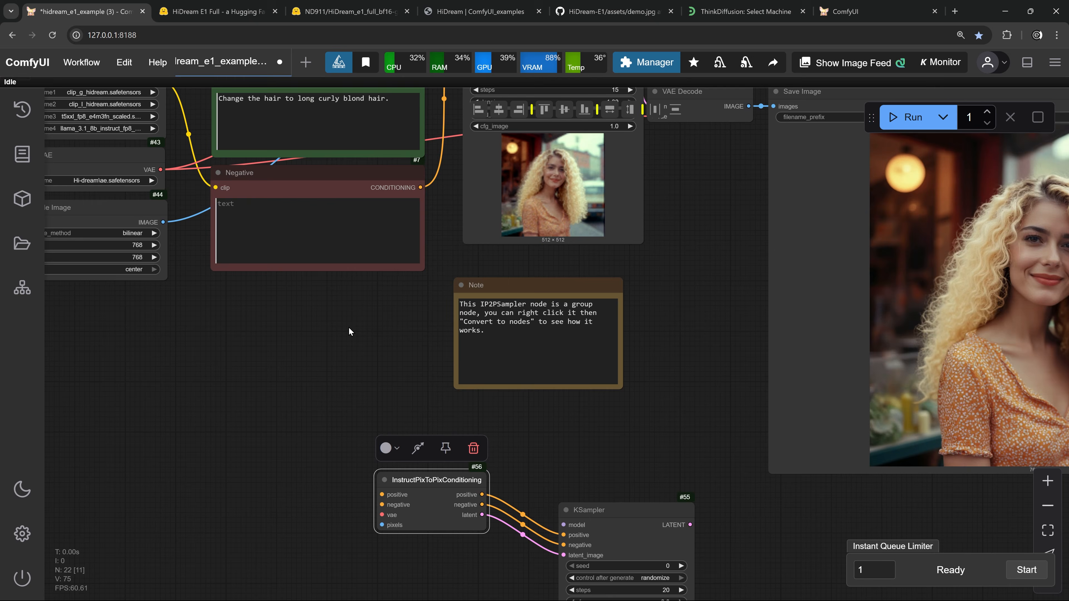
scroll(349, 328, down, 2)
drag(408, 211, 376, 474)
mouse_move(408, 124)
mouse_down()
mouse_move(394, 405)
mouse_move(376, 465)
mouse_up()
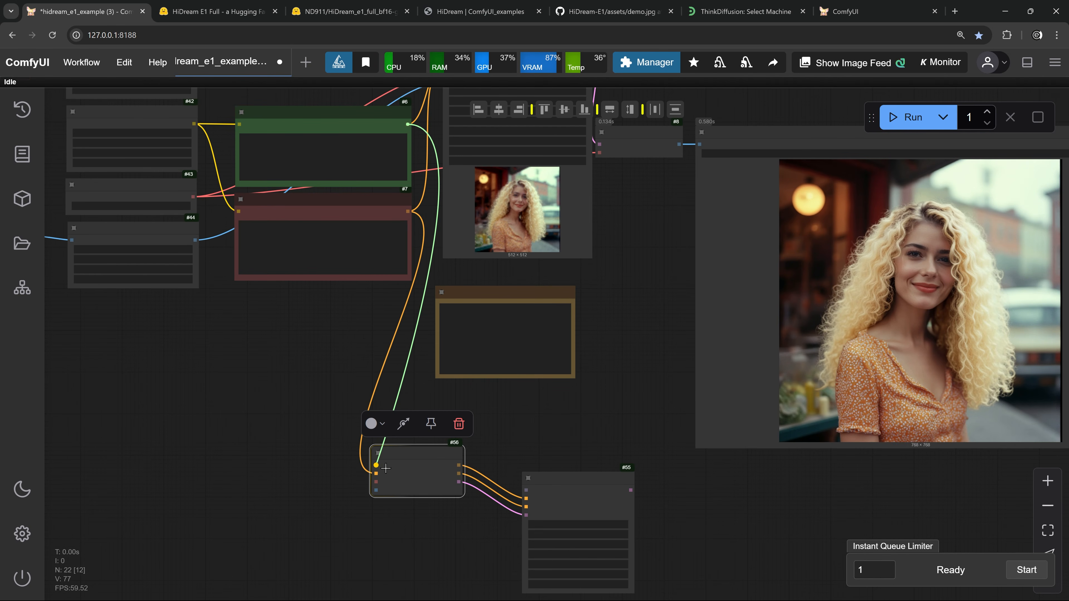
- Connect the Load VAE output to the vae input and the Upscale Image output to the pixels input of InstructPixToPixConditioning
drag(192, 196, 368, 466)
click(279, 495)
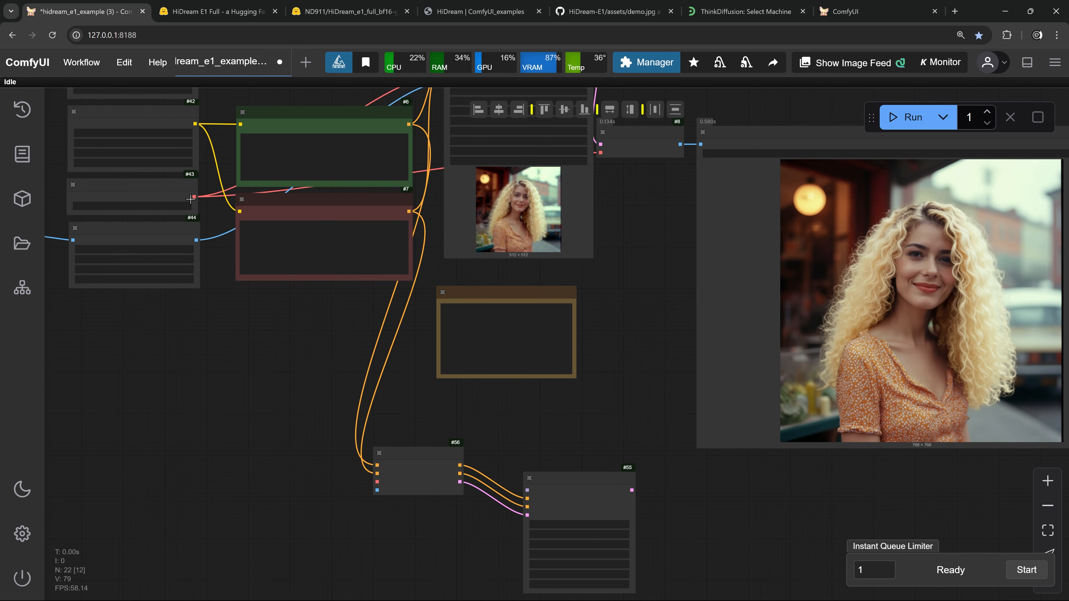
drag(190, 199, 377, 481)
scroll(348, 404, up, 3)
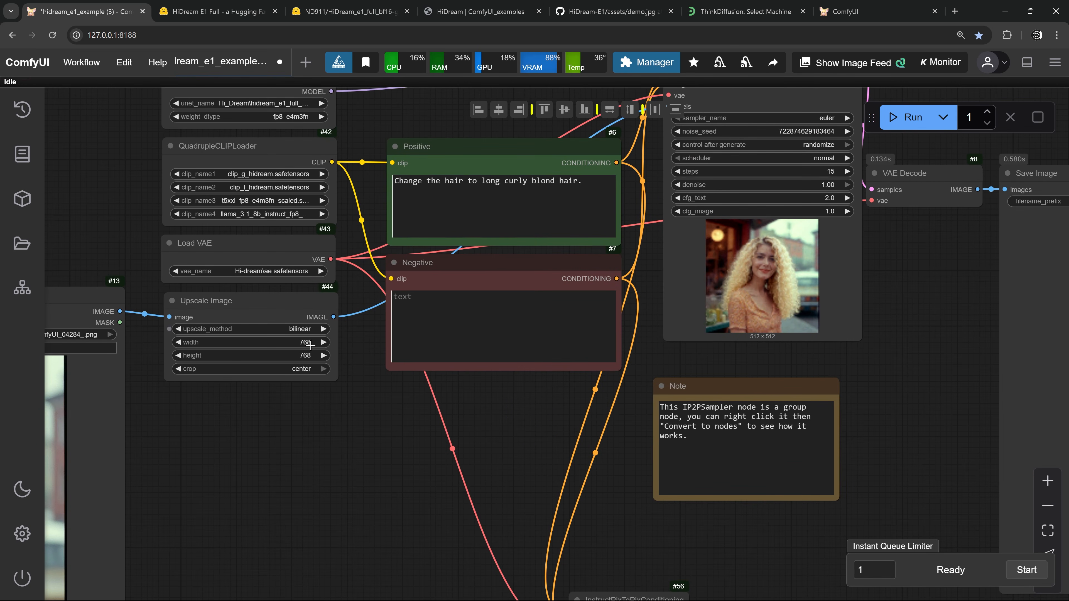
scroll(289, 302, down, 3)
drag(275, 244, 456, 494)
scroll(547, 551, up, 5)
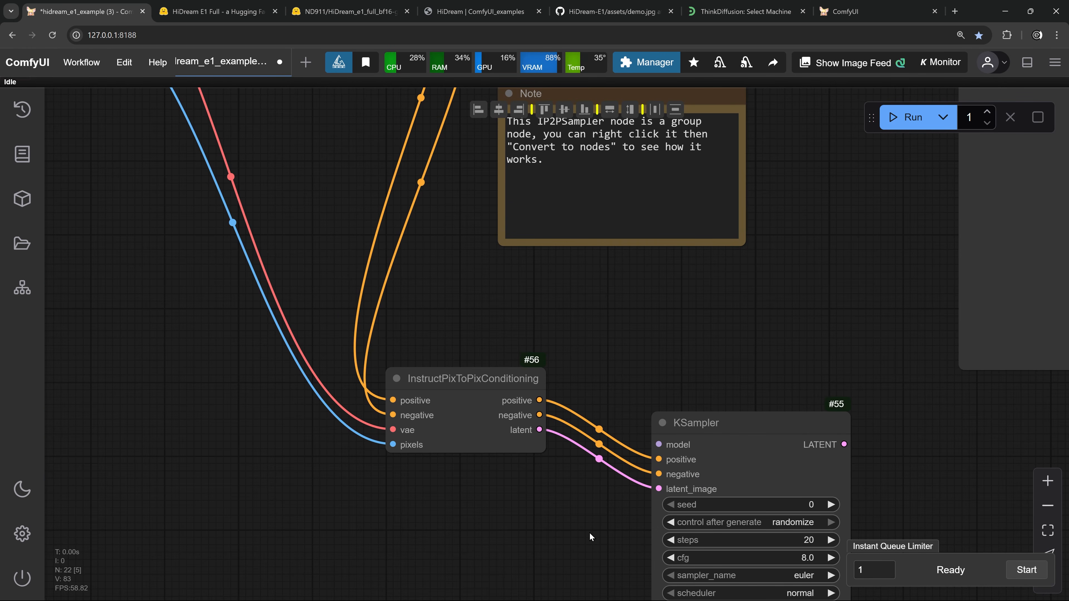
- Connect the model loader's MODEL output to the new KSampler and add a VAE Decode node fed by the KSampler's latent
scroll(590, 532, down, 6)
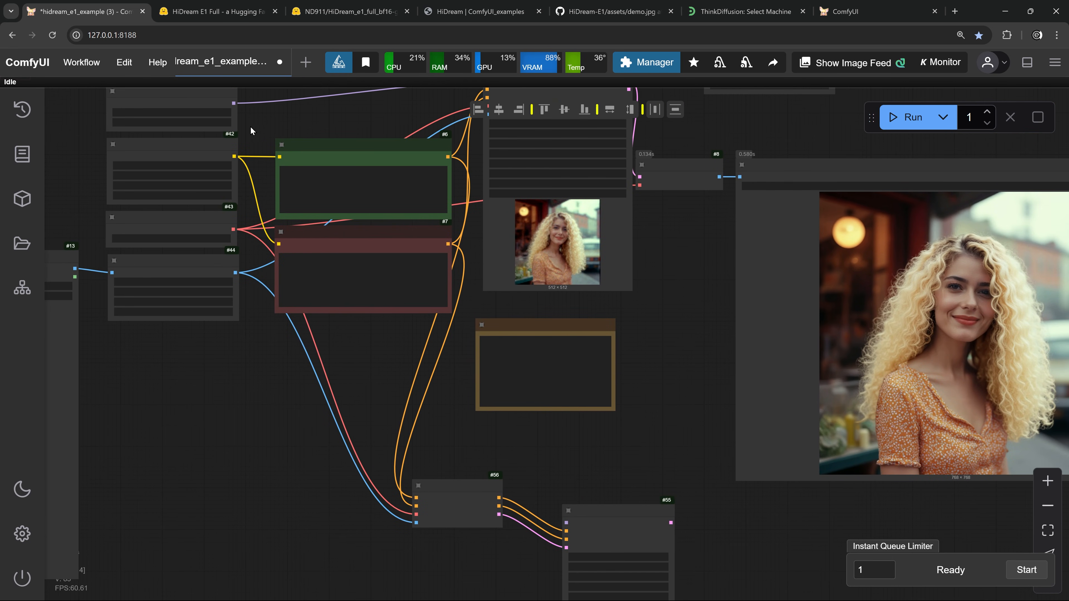
drag(233, 104, 566, 522)
drag(646, 452, 424, 335)
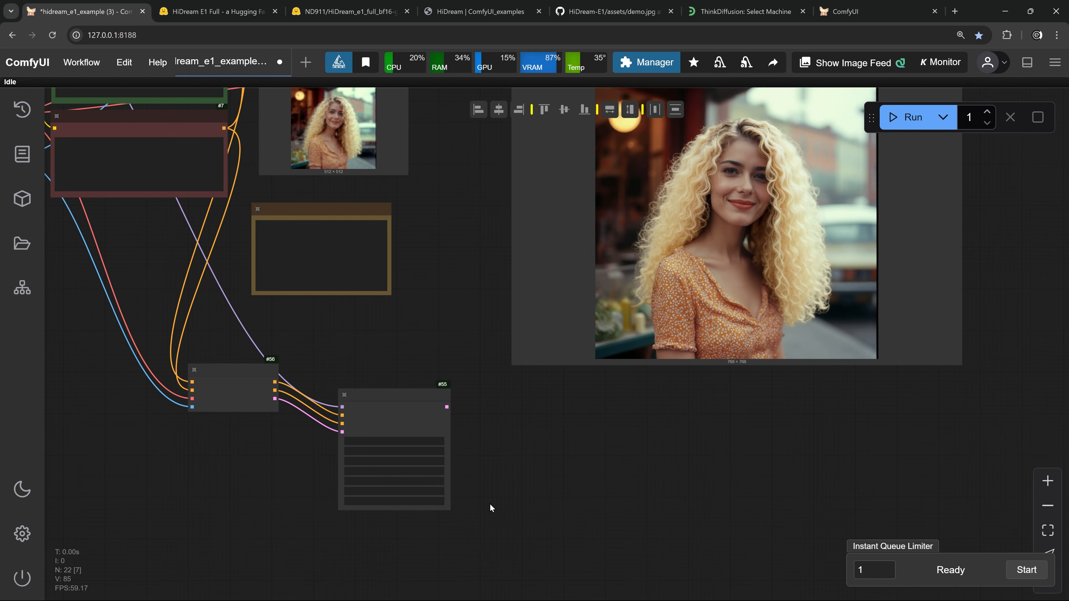
scroll(492, 504, up, 3)
double_click(500, 446)
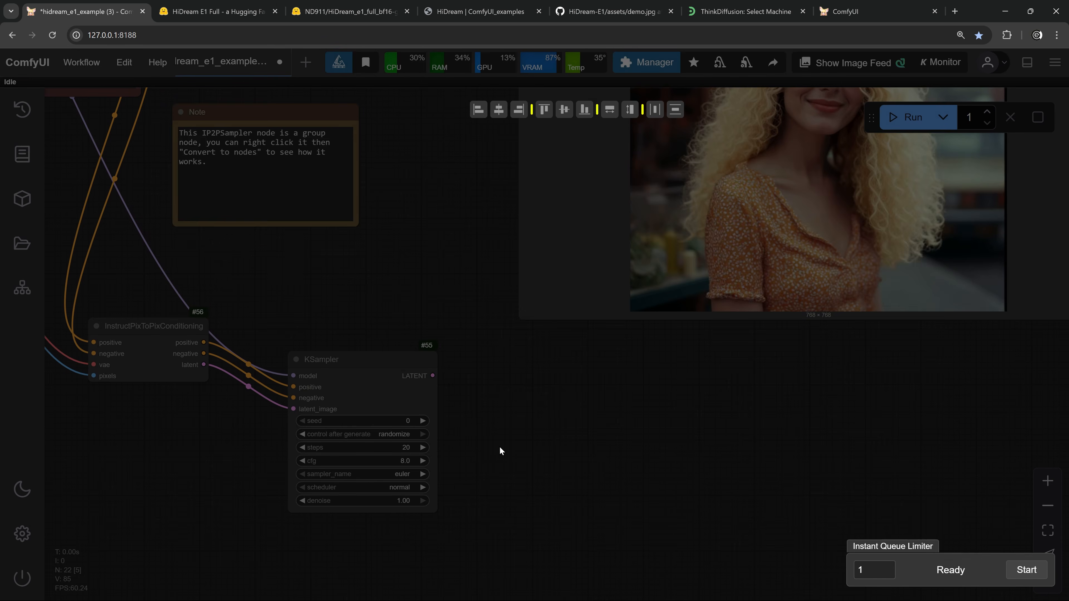
text(vae de)
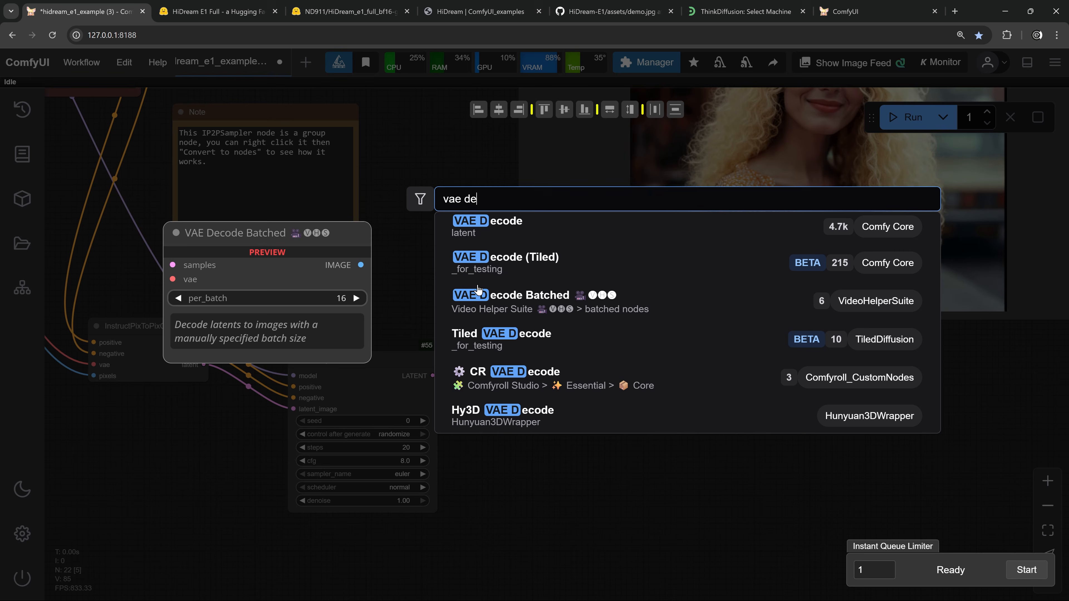
click(474, 237)
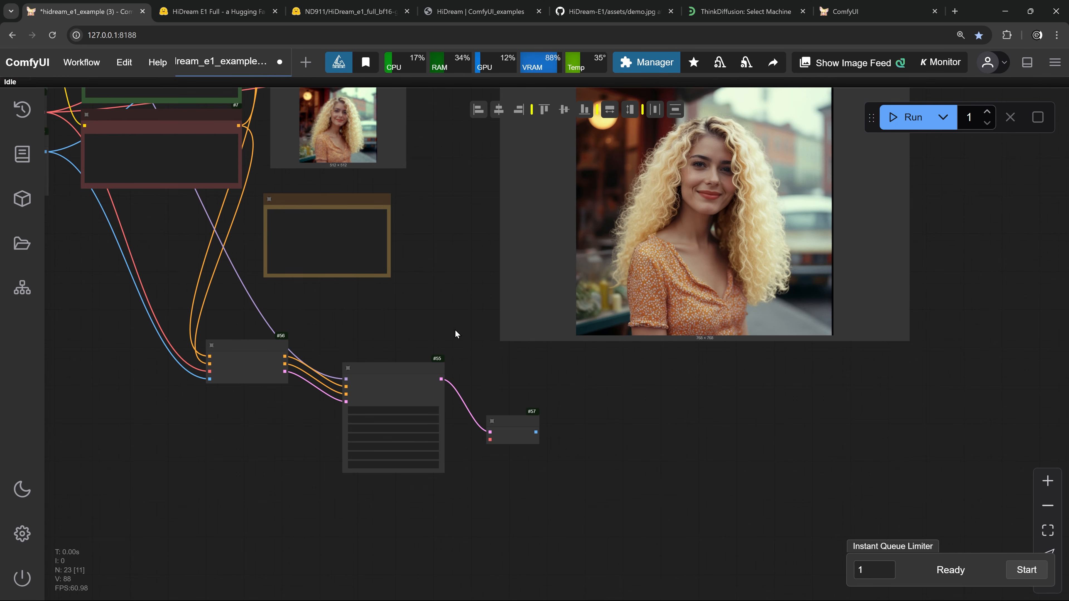
- Link the Load VAE output to the new VAE Decode node and attach a Preview Image node to its image output
drag(454, 330, 545, 351)
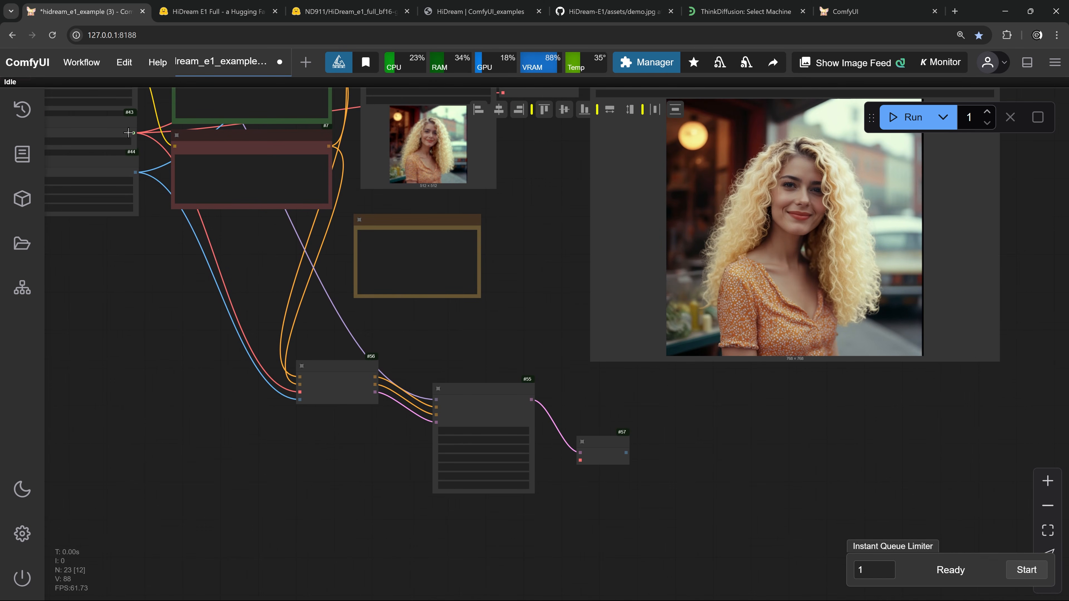
scroll(642, 452, up, 5)
drag(619, 431, 739, 428)
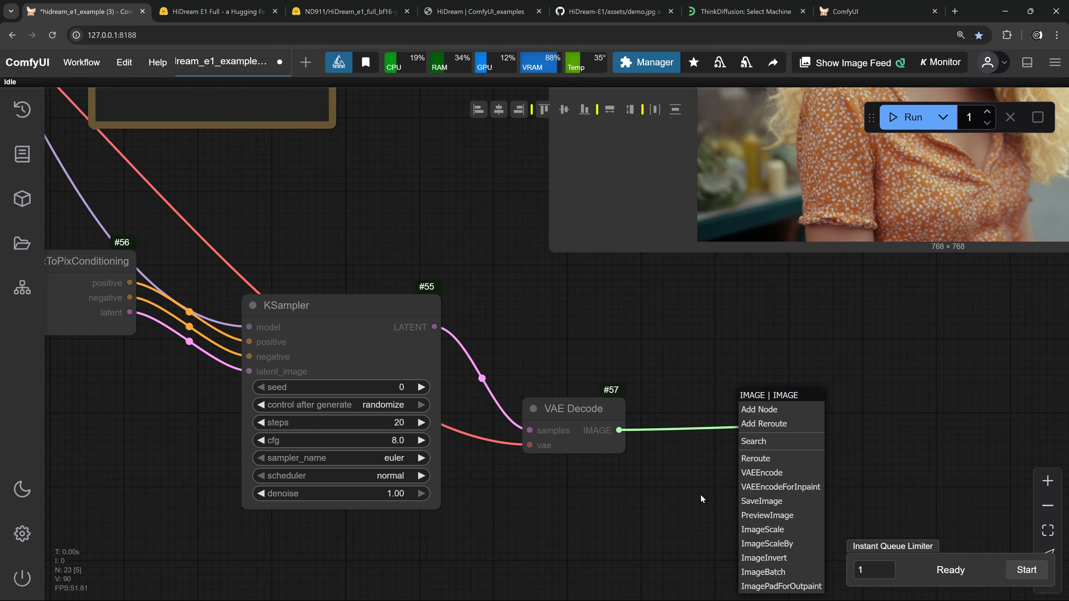
click(754, 515)
scroll(714, 491, down, 4)
drag(729, 501, 850, 502)
scroll(640, 477, up, 3)
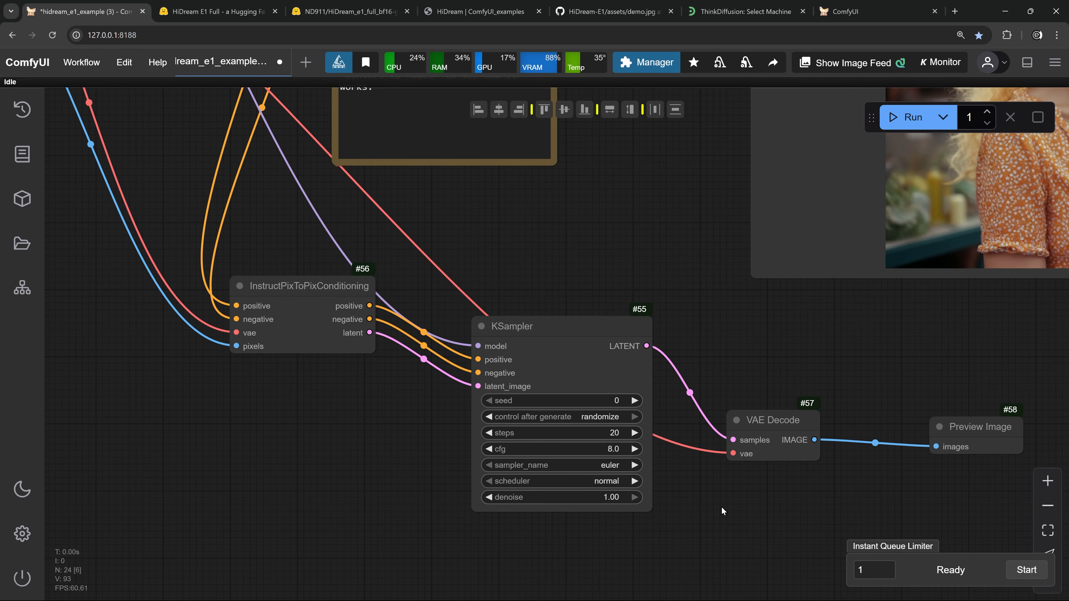
- Set the KSampler's cfg to 2.0 and its steps to 15
scroll(721, 511, up, 3)
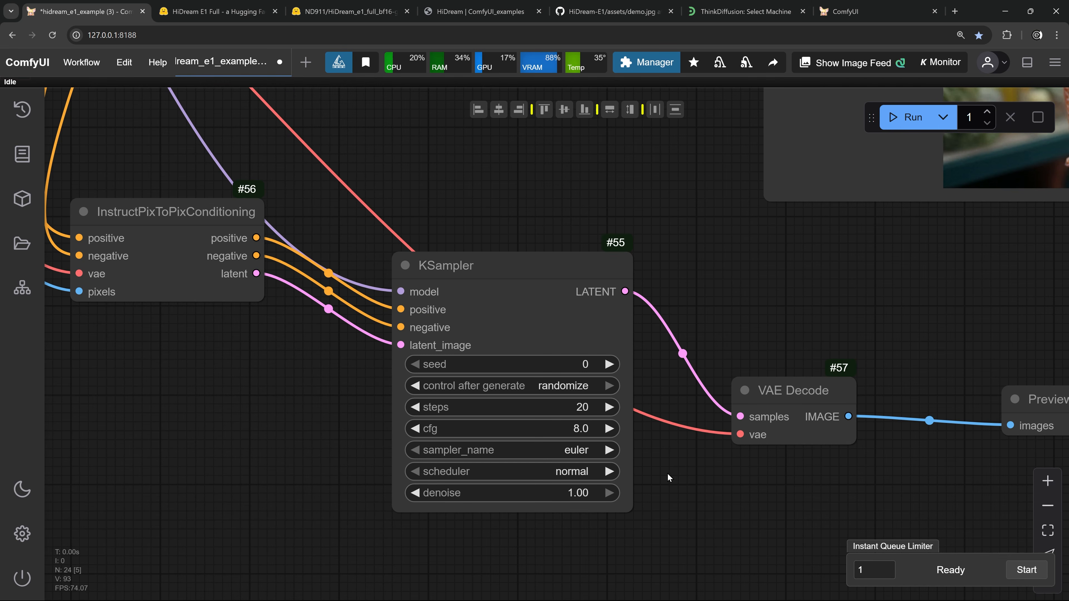
click(582, 429)
text(2)
key(Return)
click(582, 407)
text(15)
key(Return)
- Set the KSampler's control after generate to fixed and its seed to 48
scroll(668, 480, down, 4)
scroll(651, 325, down, 6)
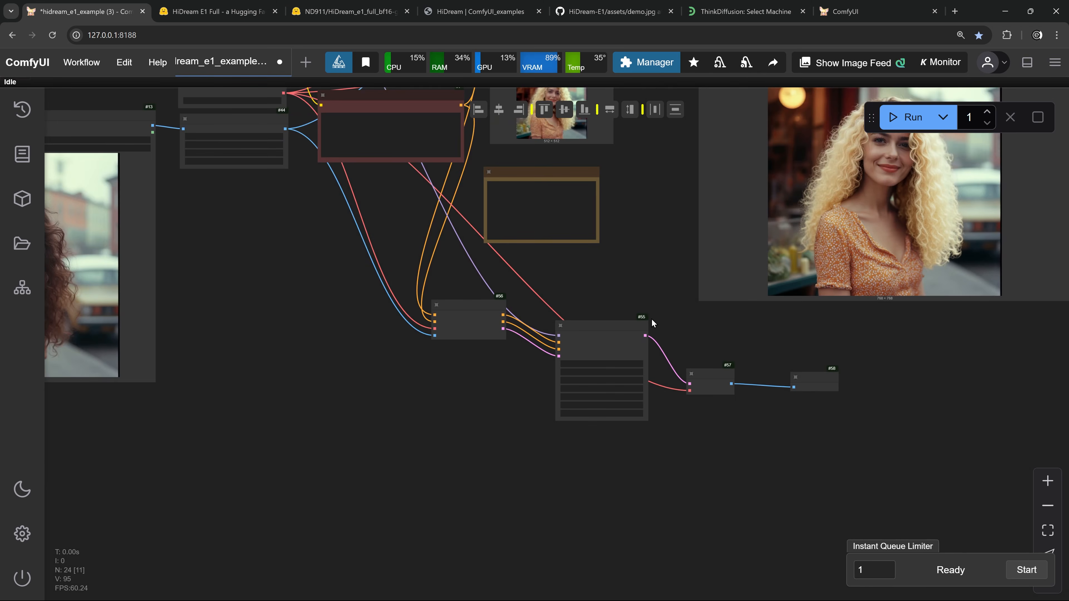
scroll(652, 320, up, 8)
click(602, 424)
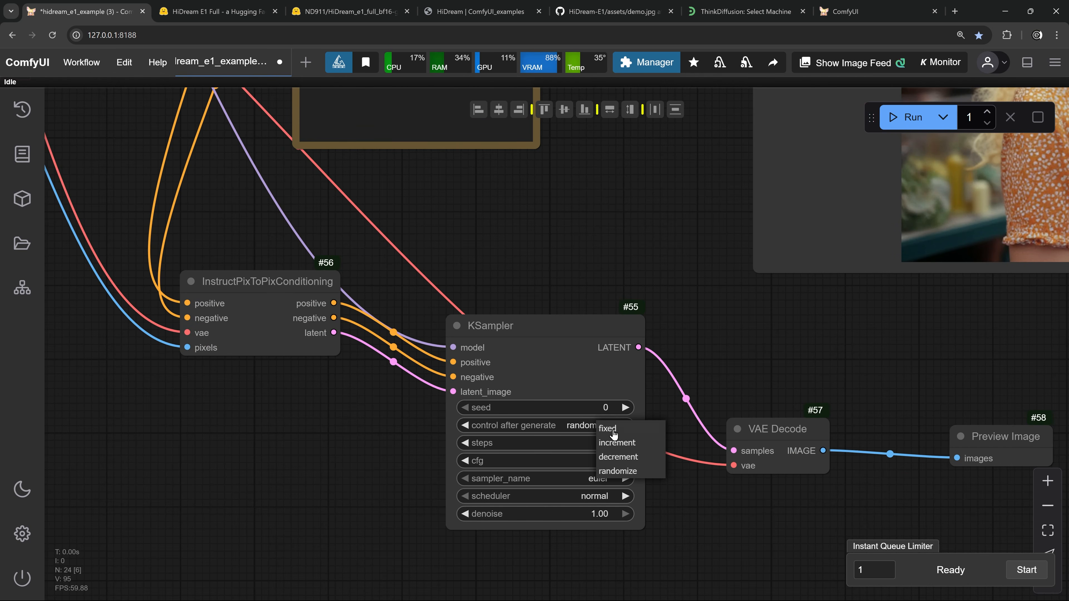
click(636, 426)
click(597, 408)
text(43)
key(Return)
scroll(635, 261, down, 6)
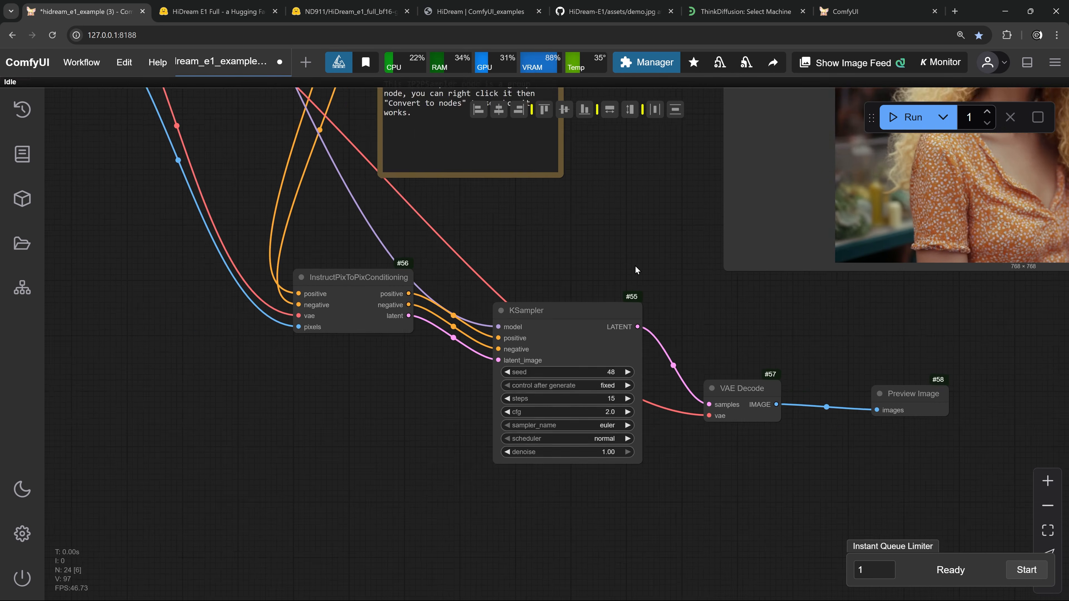
- Set the IP2PSampler's noise seed to 48 with control after generate on fixed, and run the workflow
scroll(632, 248, up, 8)
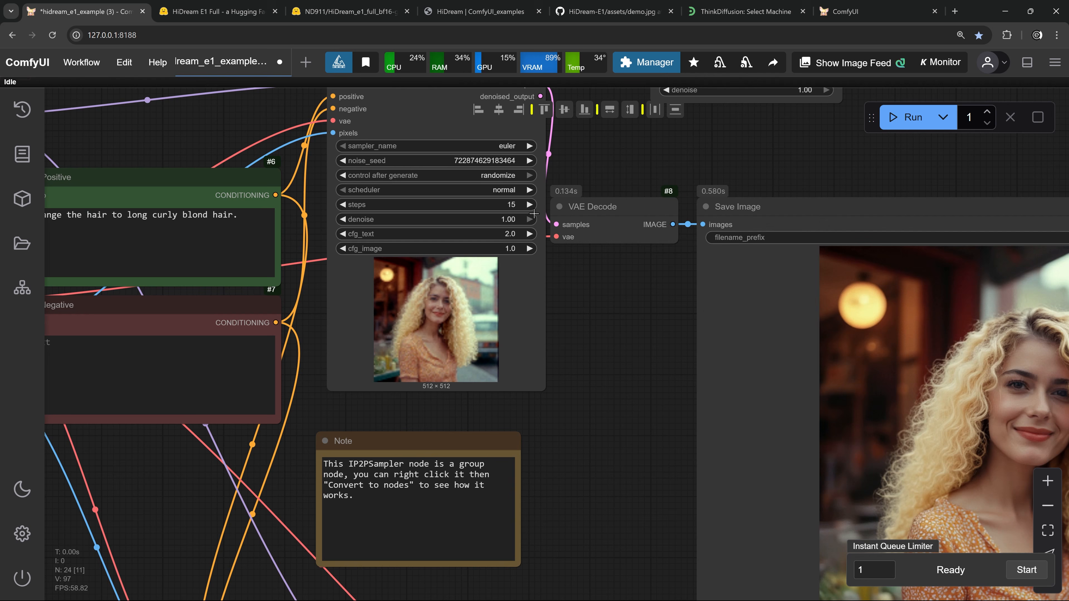
click(504, 165)
text(45)
key(Return)
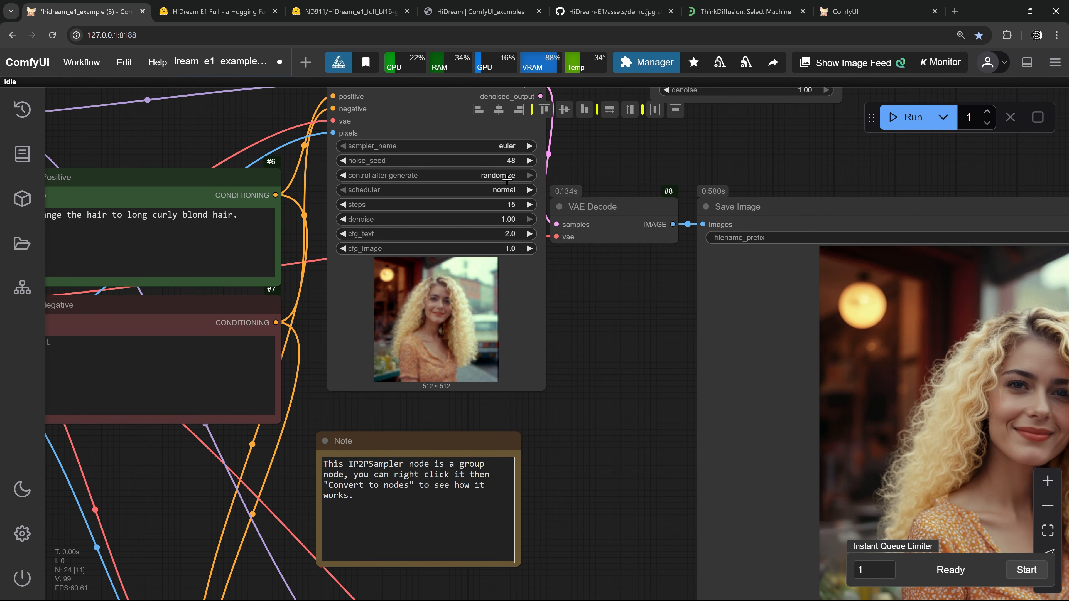
click(504, 176)
click(511, 178)
scroll(612, 320, down, 6)
click(893, 118)
- Place the Preview Image node enlarged below the Save Image node and compare the two blond portraits up close
scroll(655, 388, up, 4)
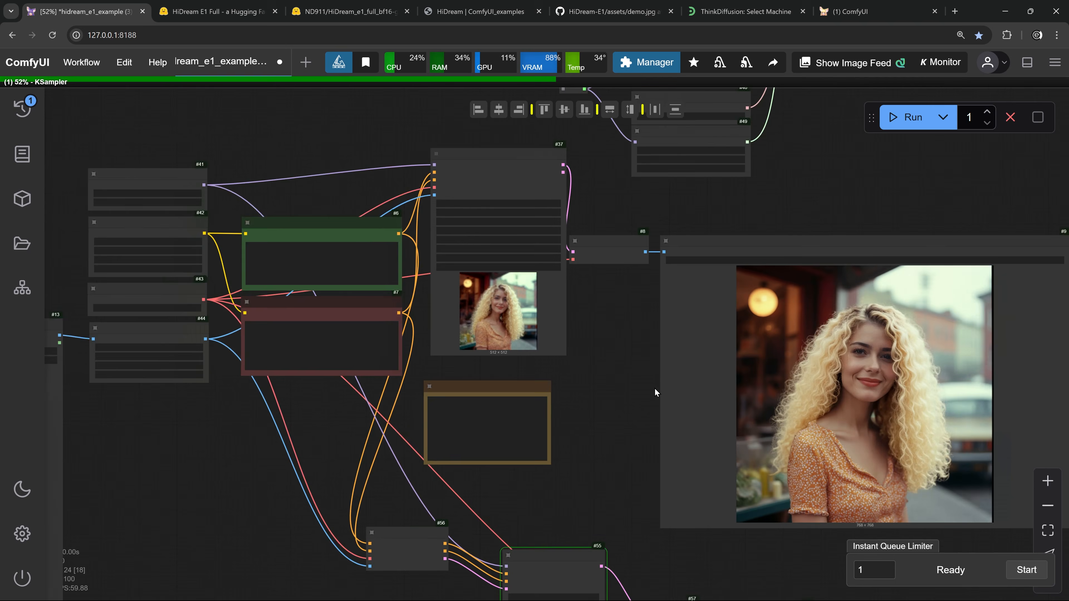
drag(622, 438, 612, 185)
scroll(610, 193, down, 1)
scroll(595, 354, up, 3)
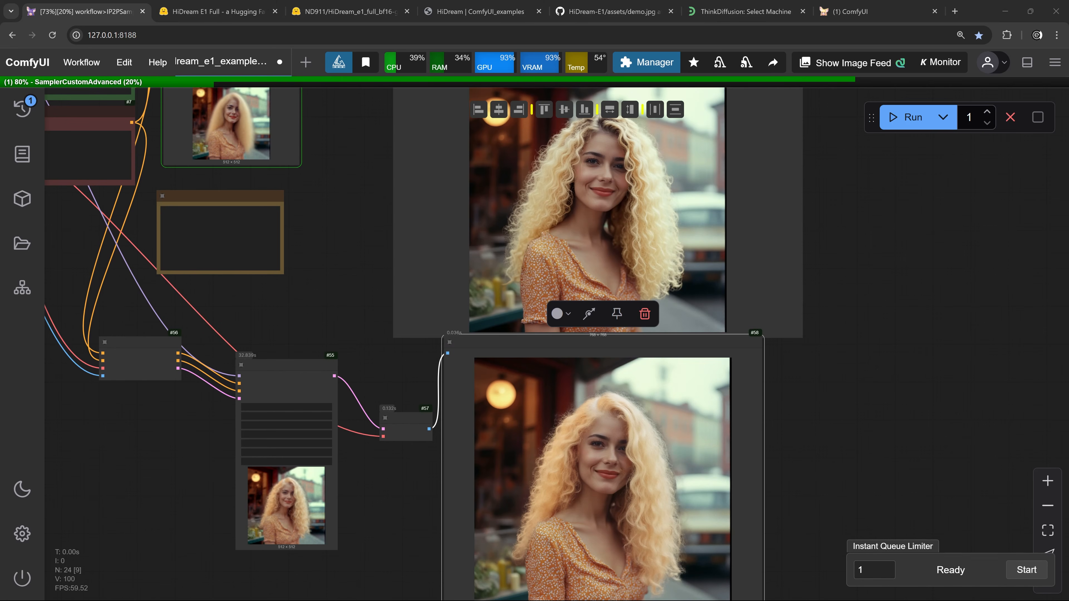
scroll(631, 428, up, 15)
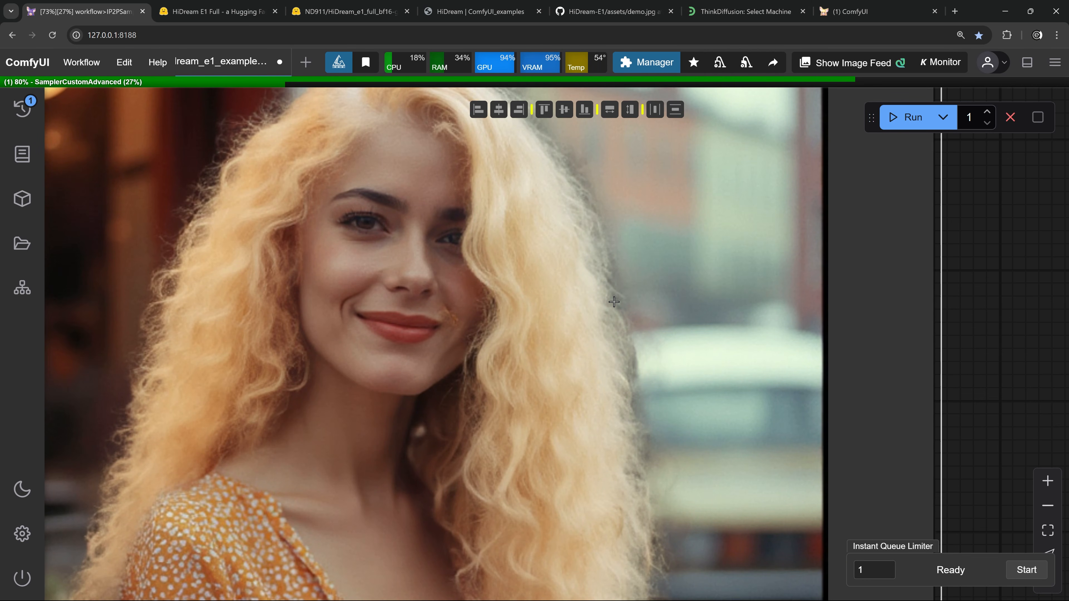
scroll(664, 425, up, 3)
scroll(635, 408, down, 10)
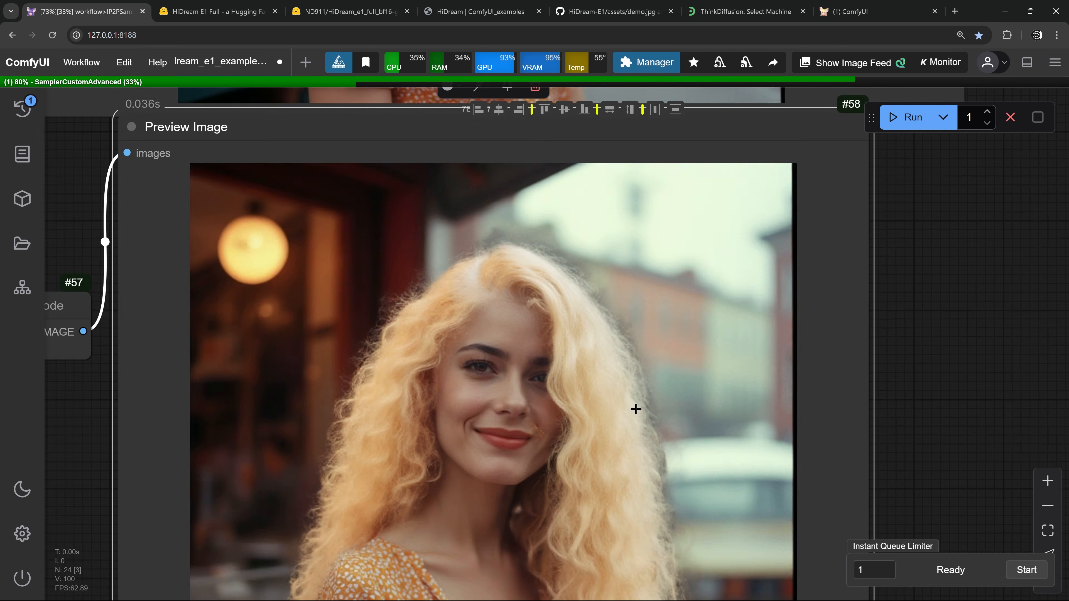
drag(619, 436, 565, 600)
scroll(572, 211, up, 5)
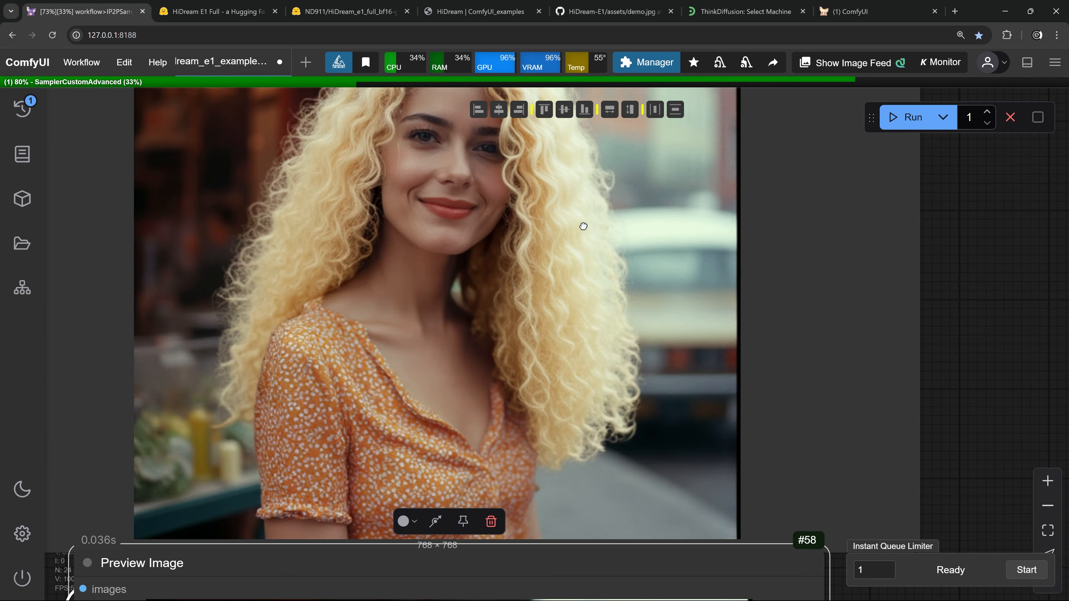
- Examine the blond portraits in the Save Image and Preview Image nodes up close while the workflow runs
drag(582, 228, 586, 423)
scroll(614, 459, down, 6)
drag(615, 360, 612, 141)
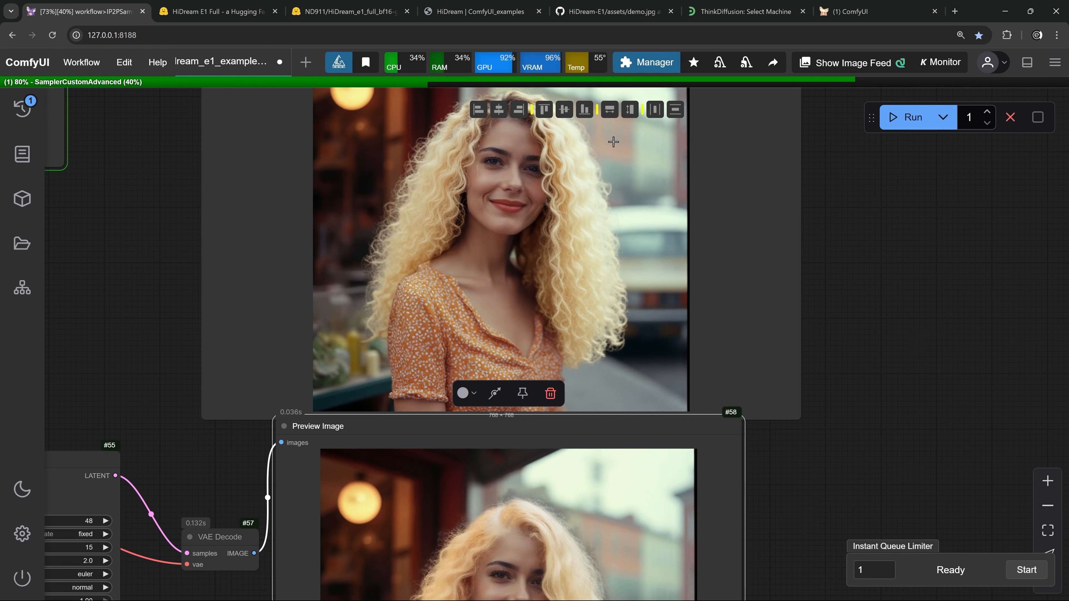
drag(597, 426, 642, 197)
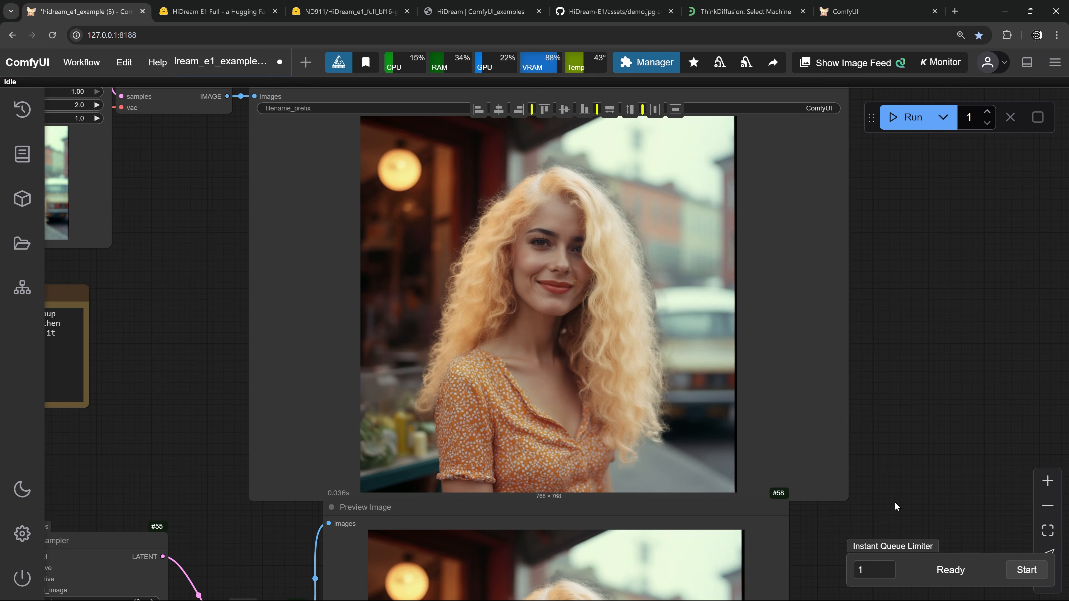
drag(899, 484, 885, 248)
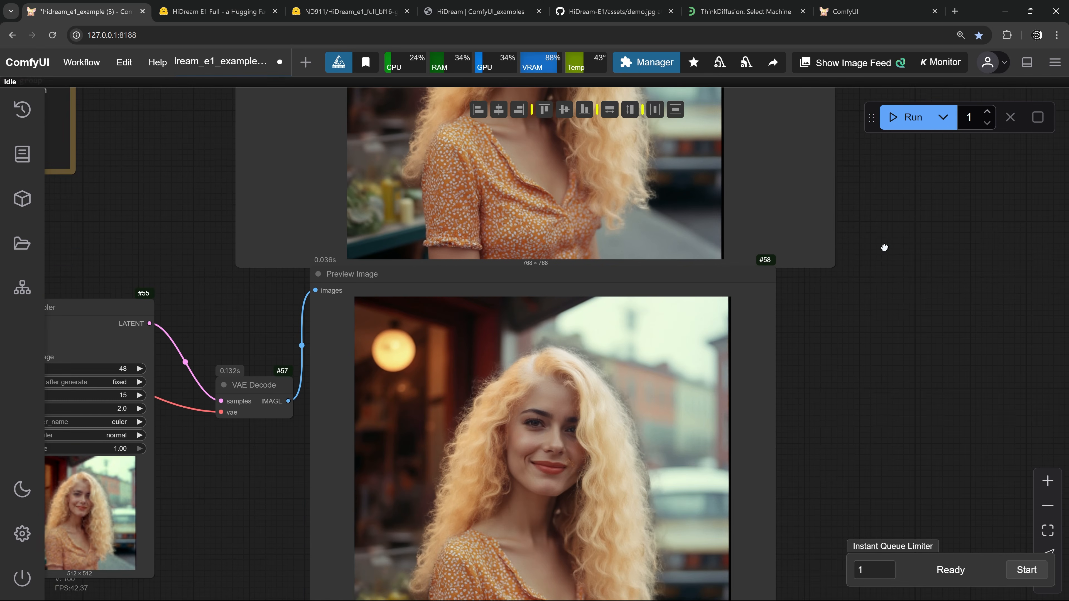
- Compare the two portraits side by side by laying the Preview Image node beside the Save Image portrait, and return it below
drag(619, 269, 305, 99)
drag(600, 345, 757, 599)
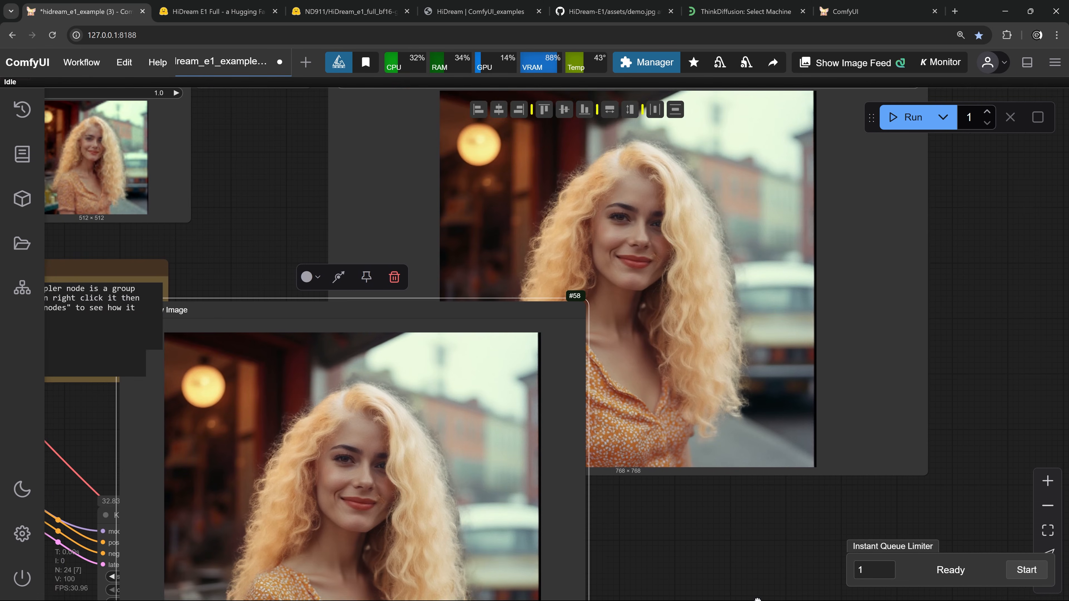
drag(571, 370, 491, 89)
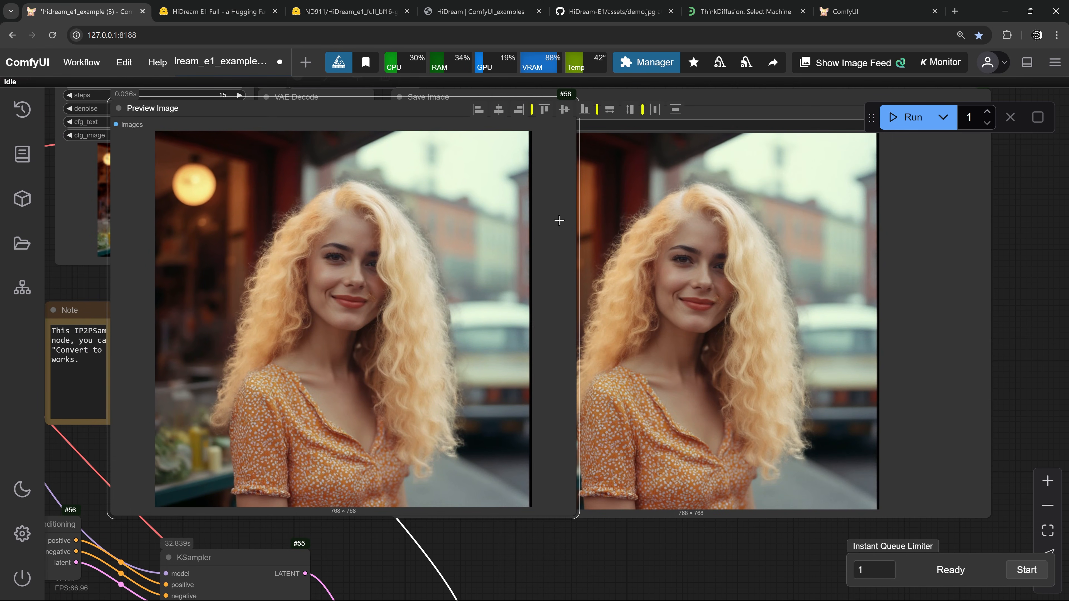
scroll(558, 221, up, 4)
drag(564, 480, 592, 554)
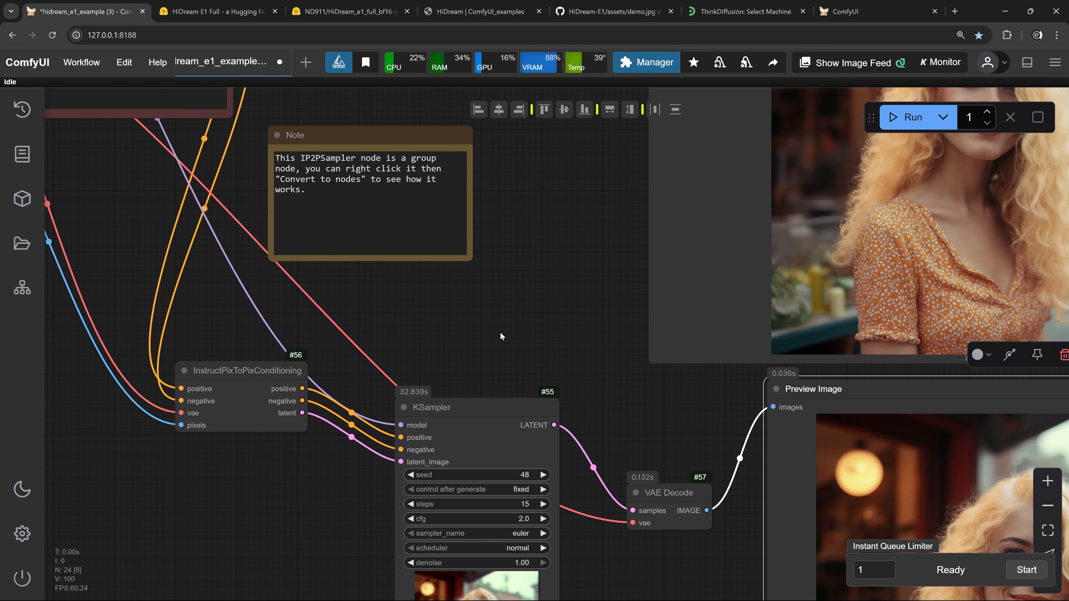
- Copy the positive prompt "Change the hair to long curly blond hair." into the Negative prompt node
drag(442, 261, 620, 406)
scroll(385, 303, down, 3)
drag(375, 312, 451, 434)
scroll(443, 335, up, 3)
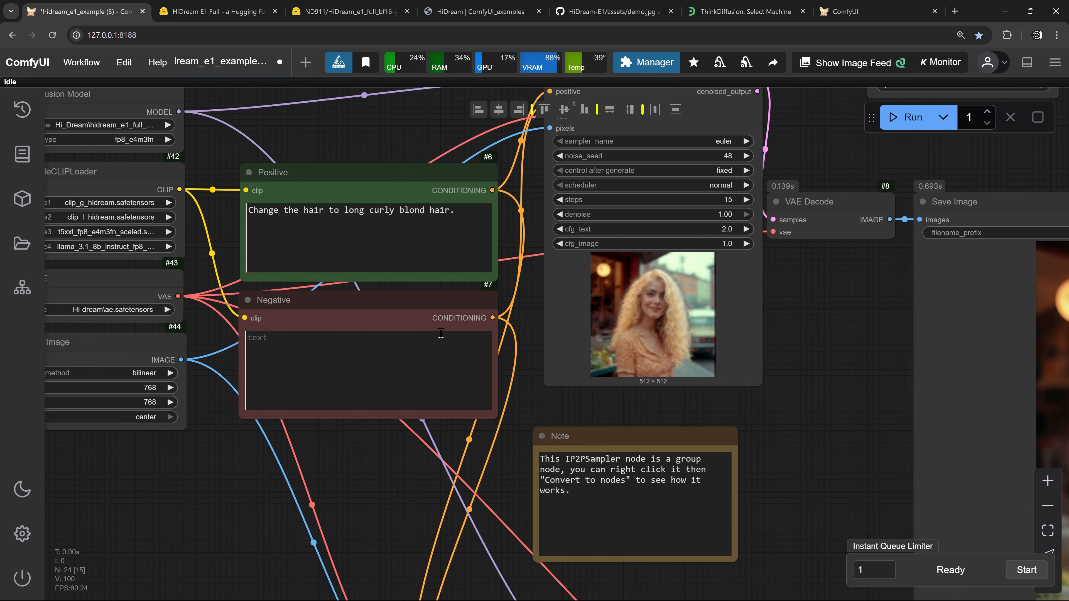
drag(470, 214, 195, 218)
key(ctrl+c)
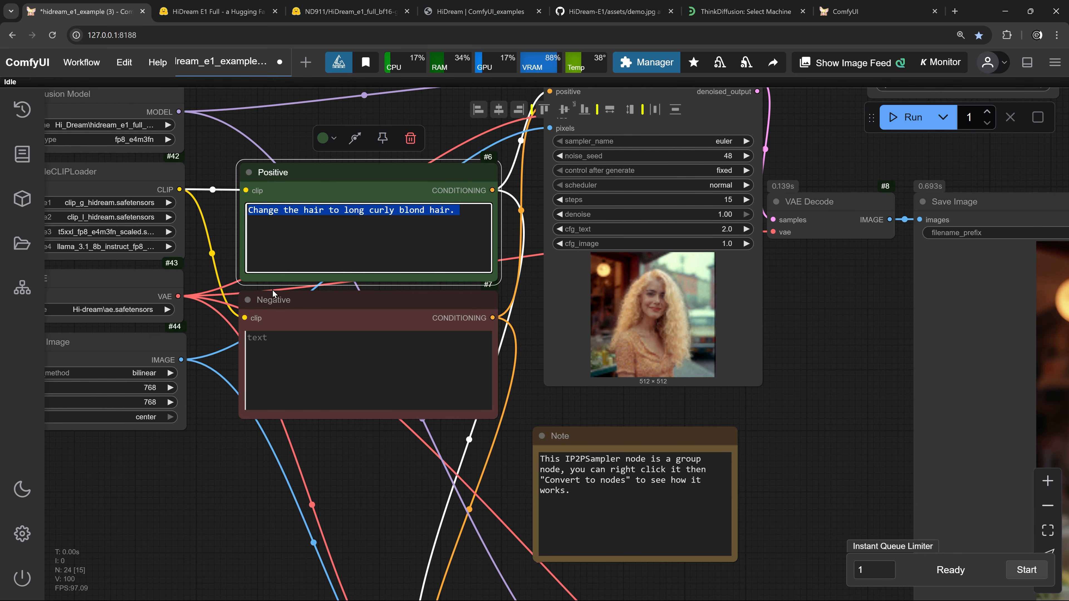
click(303, 344)
key(ctrl+v)
- Reword the negative prompt as "long curly brown hair." and run the workflow
scroll(310, 348, up, 3)
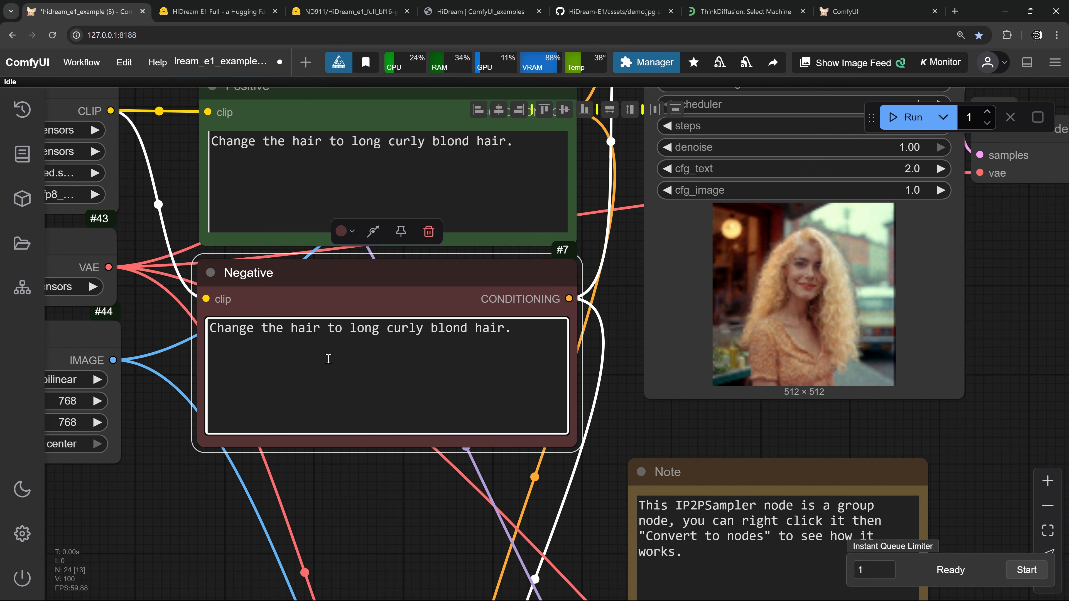
drag(349, 328, 210, 332)
key(BackSpace)
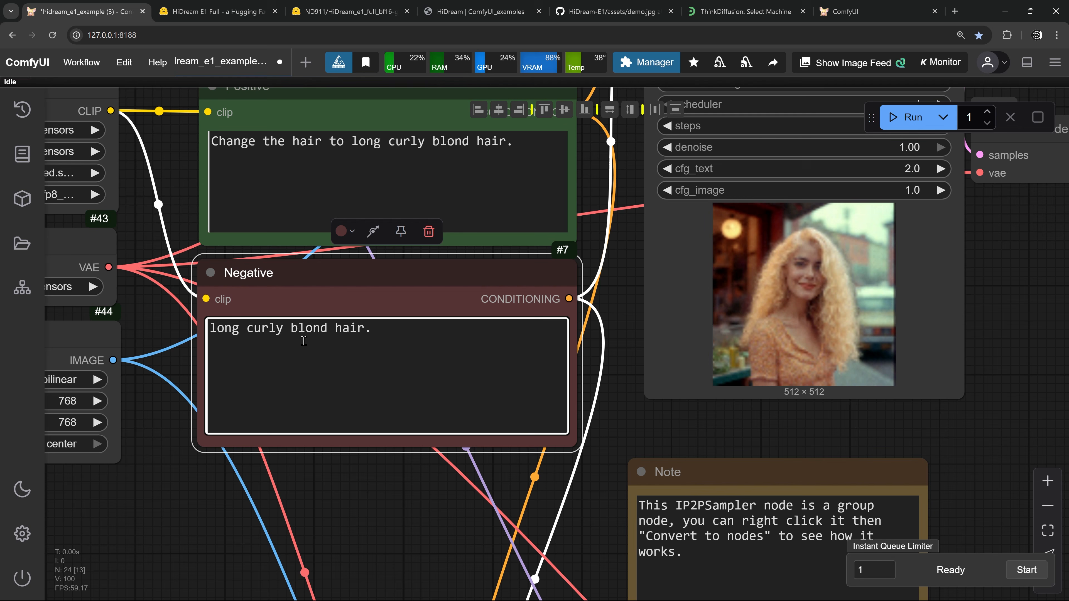
drag(328, 328, 290, 329)
text(brown)
click(912, 117)
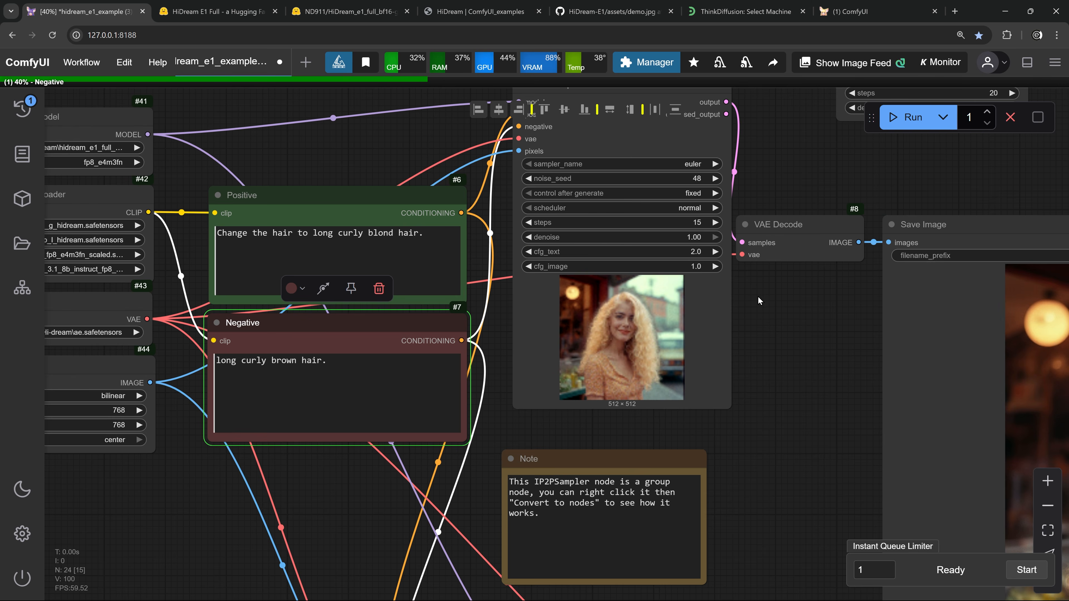
- Review the settings of the IP2PSampler and the KSampler while the workflow runs
scroll(757, 296, up, 6)
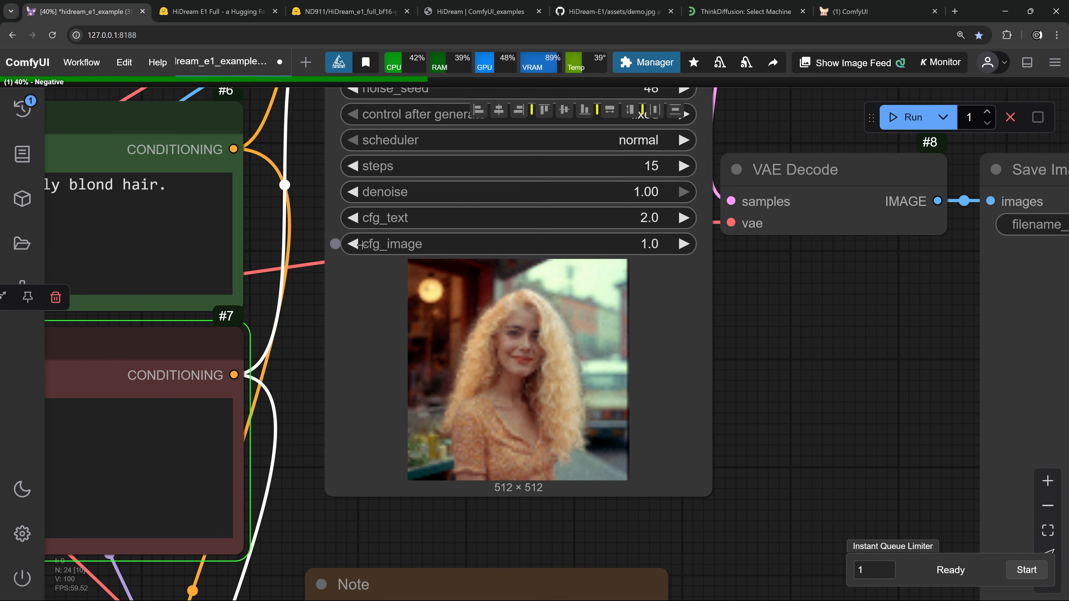
scroll(723, 324, down, 7)
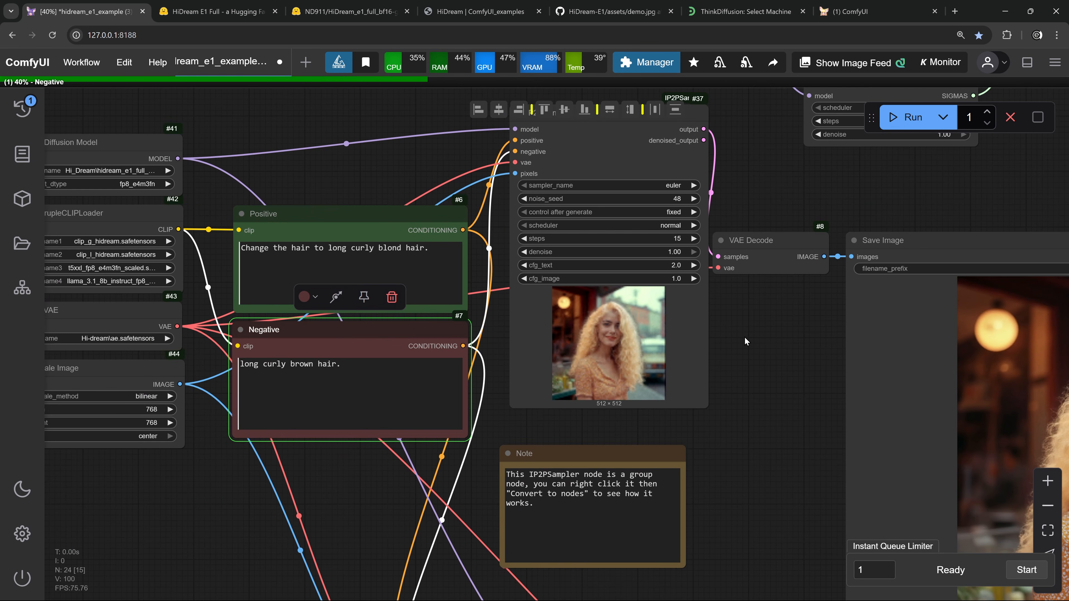
drag(767, 423, 656, 150)
drag(598, 303, 491, 132)
scroll(539, 406, up, 4)
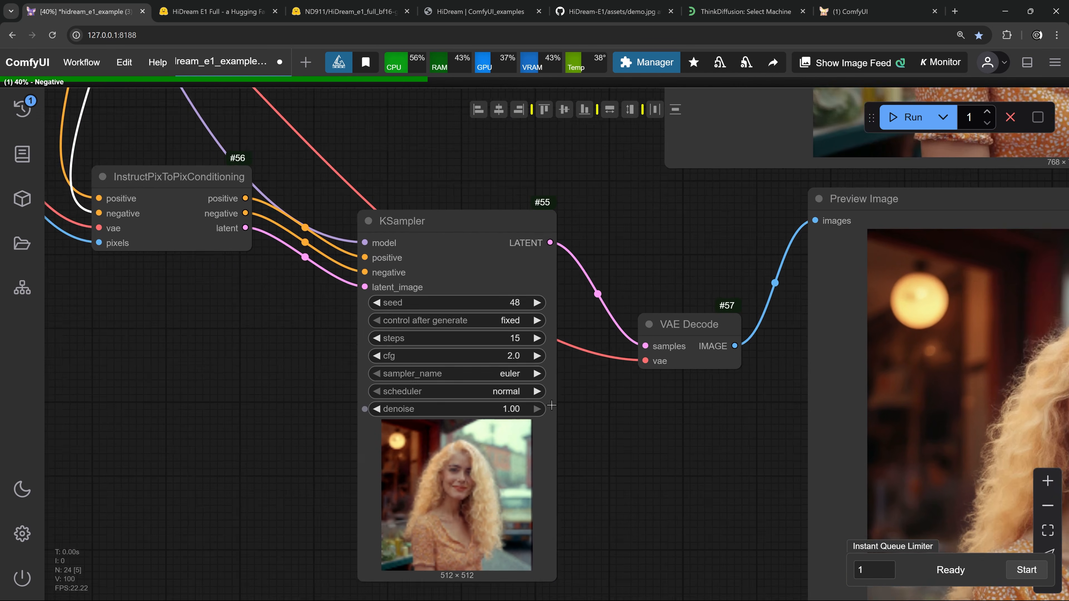
scroll(594, 403, down, 8)
drag(627, 419, 427, 403)
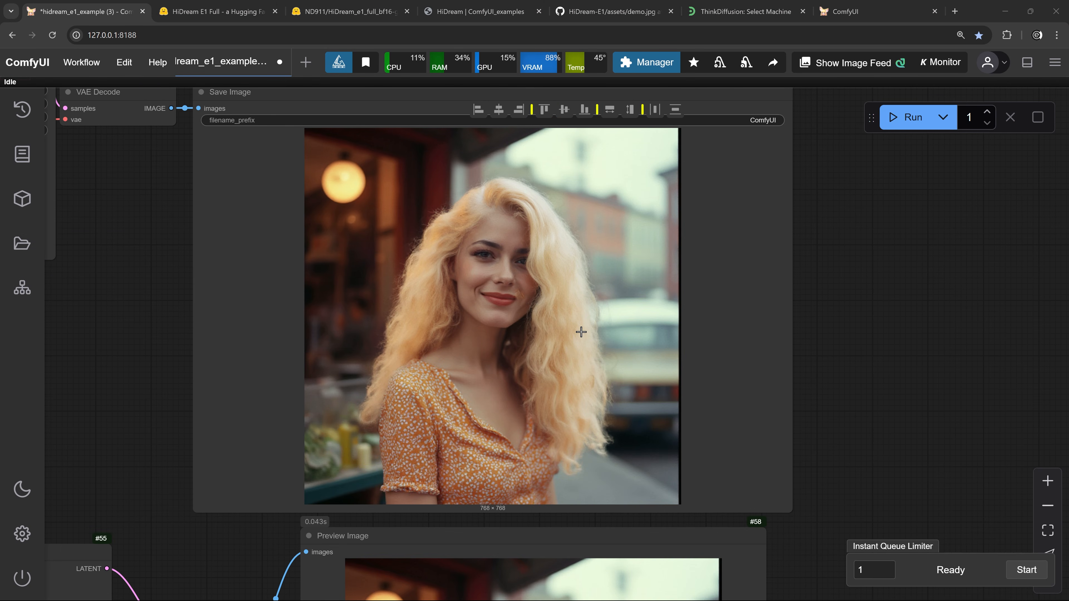
- Inspect the face and hair details of the new blond portrait in the Save Image node up close
scroll(581, 332, up, 6)
drag(596, 191, 577, 320)
scroll(576, 320, up, 3)
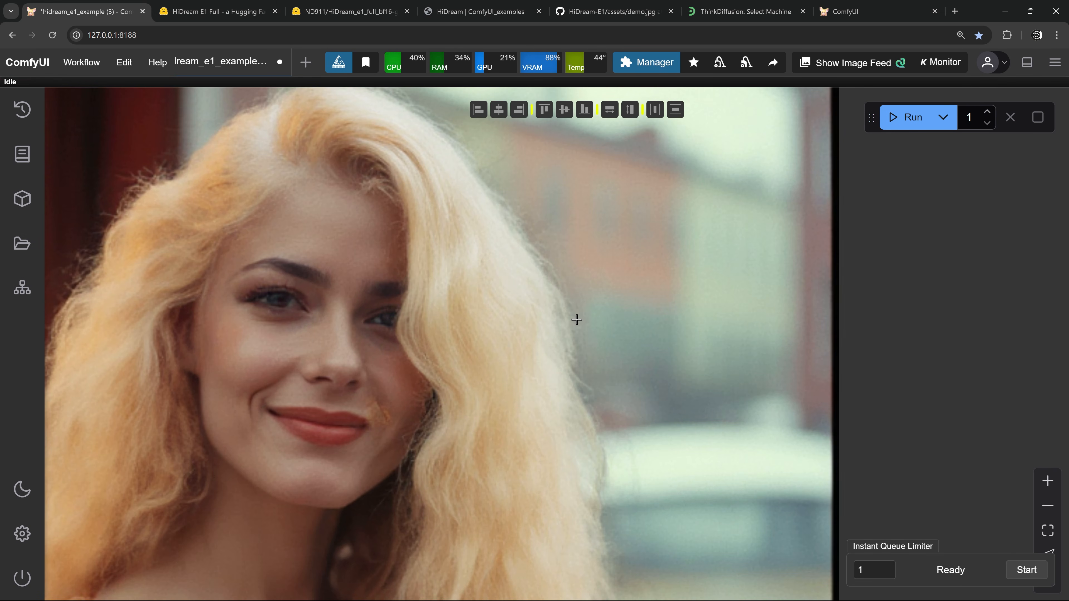
scroll(580, 399, down, 2)
scroll(405, 267, down, 5)
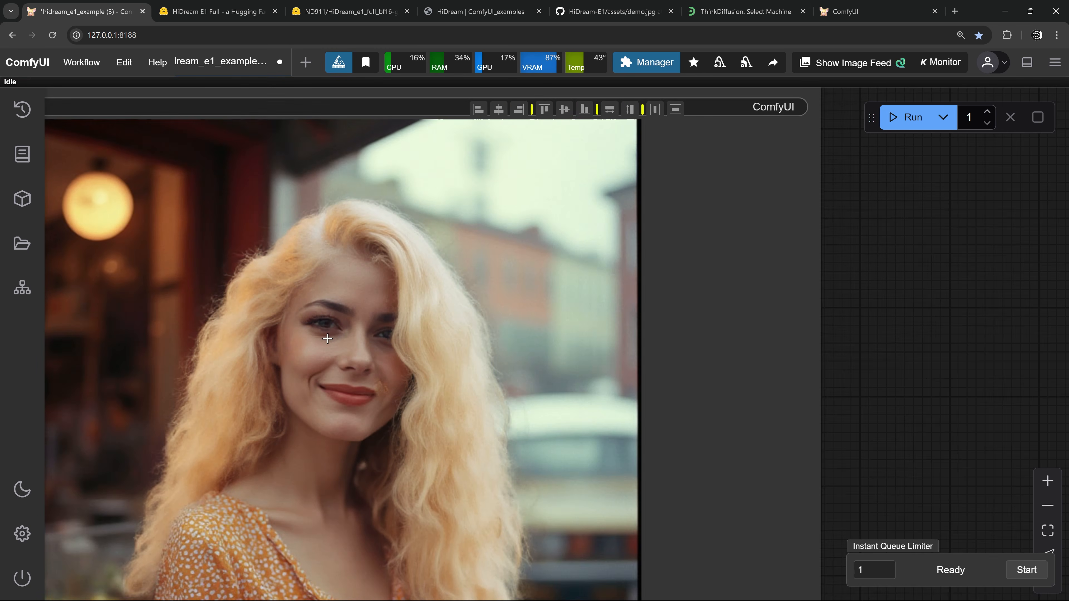
scroll(507, 323, up, 5)
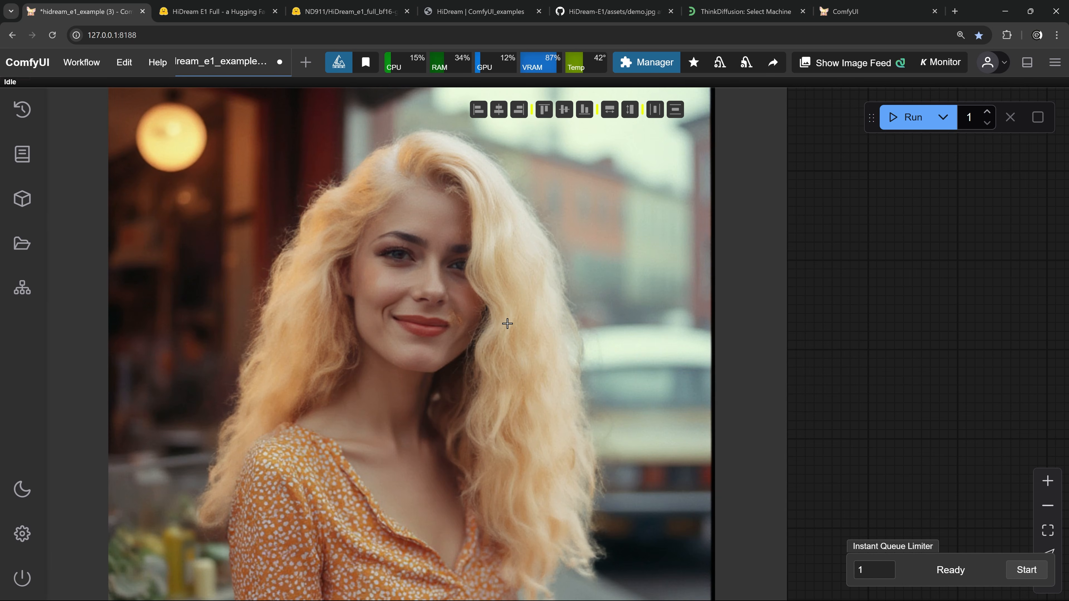
scroll(509, 324, up, 3)
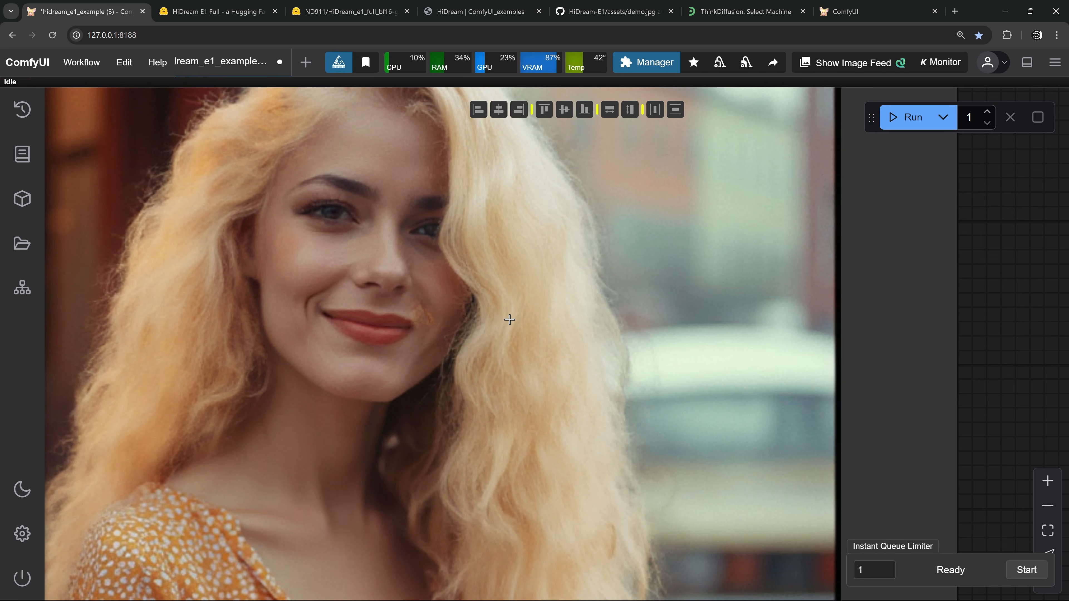
drag(509, 320, 589, 389)
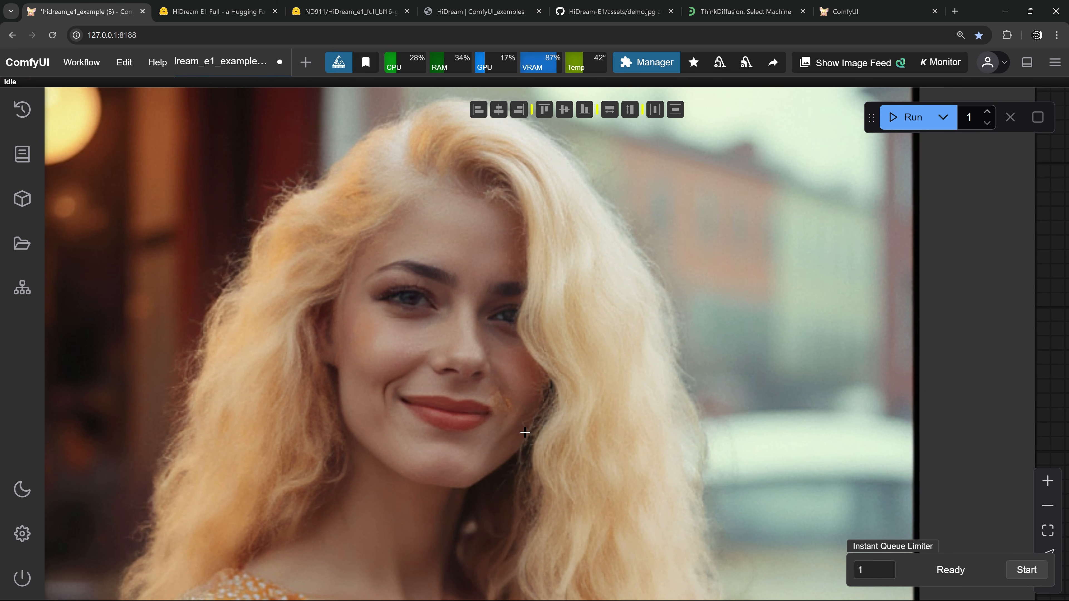
- Check the sampling times of both samplers in the execution log, and close the log
scroll(485, 394, down, 10)
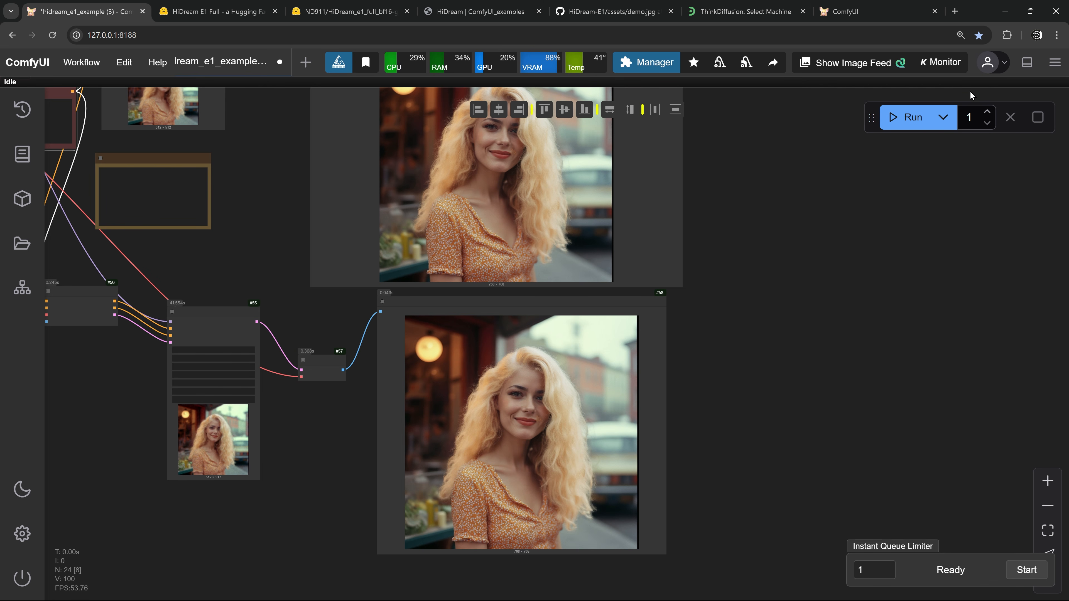
click(1027, 62)
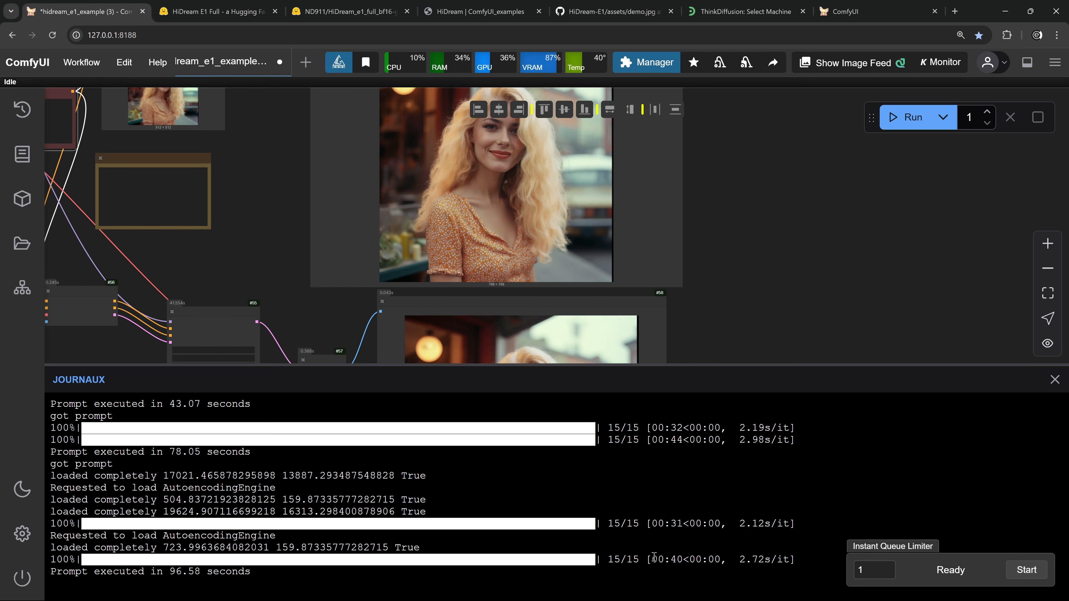
click(1028, 62)
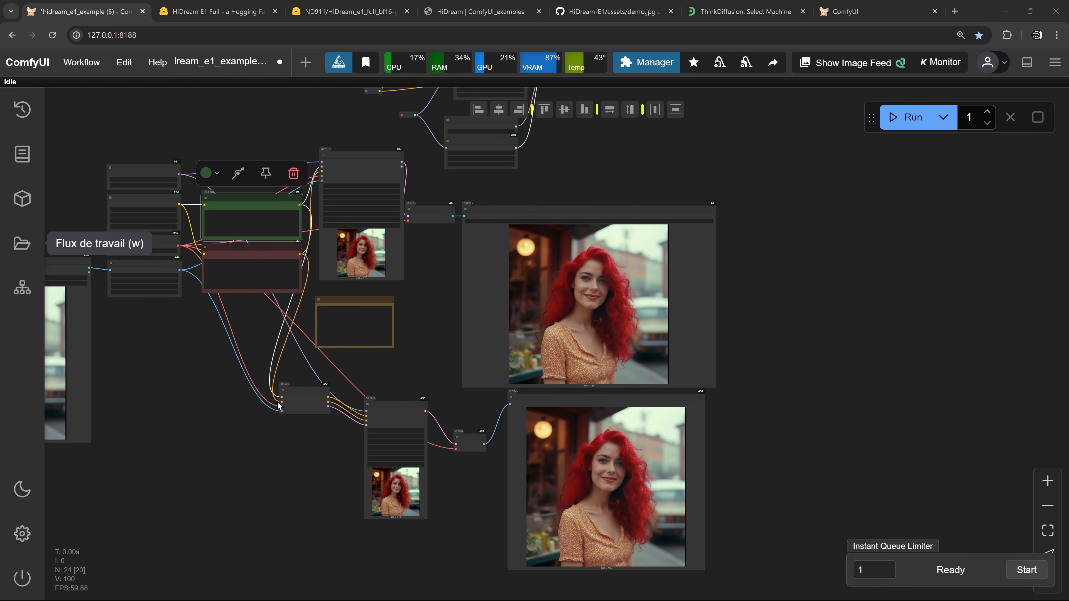
- Move the Preview Image node beside the Save Image portrait and compare the two red-haired results up close
scroll(624, 489, up, 7)
scroll(671, 455, down, 4)
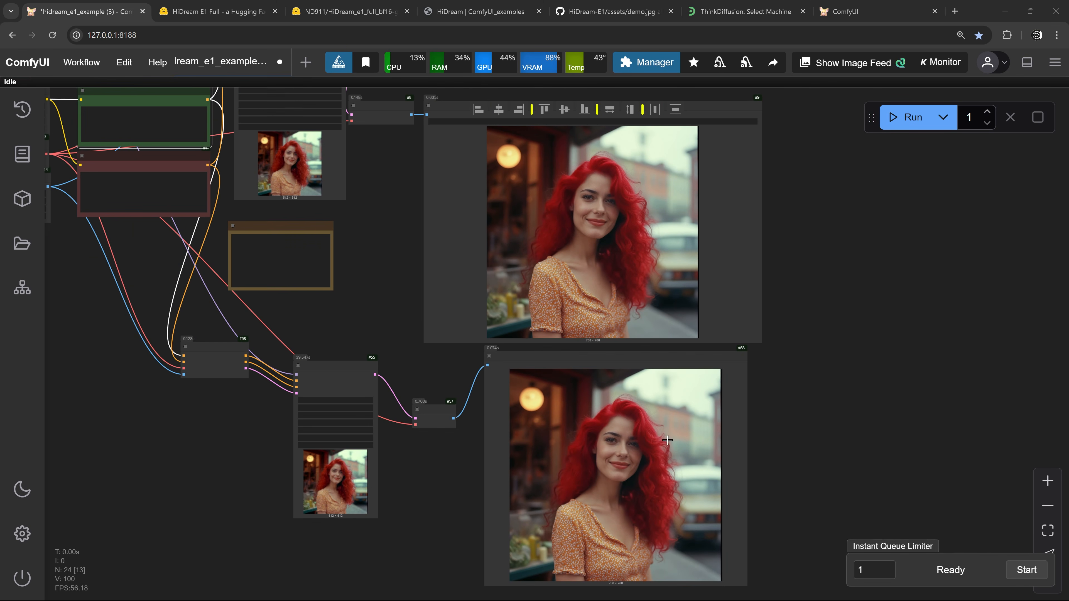
drag(622, 361, 853, 103)
scroll(771, 147, up, 4)
scroll(574, 357, up, 1)
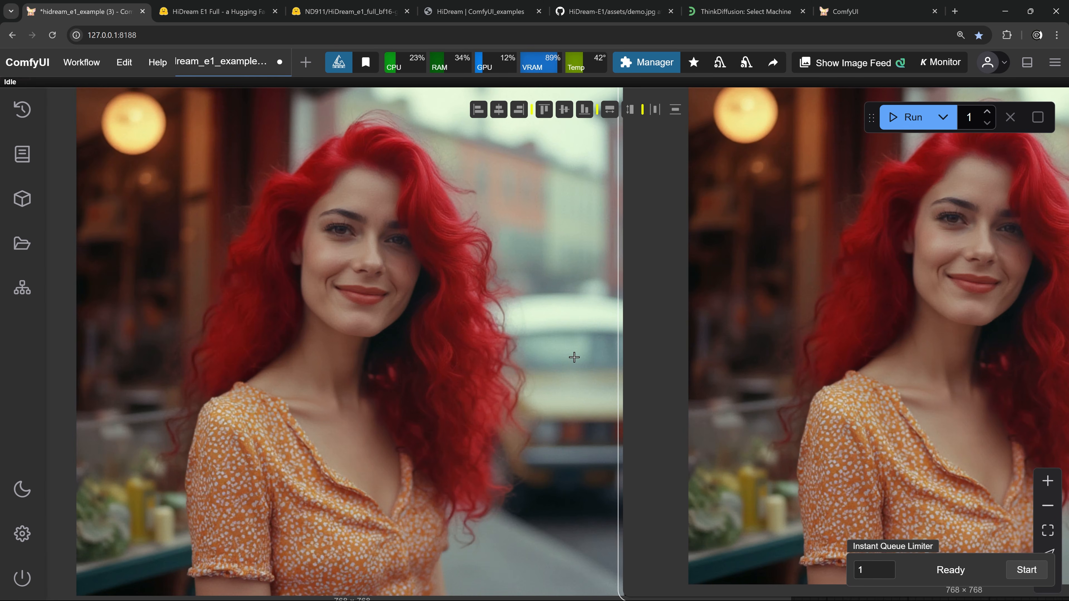
drag(564, 346, 462, 362)
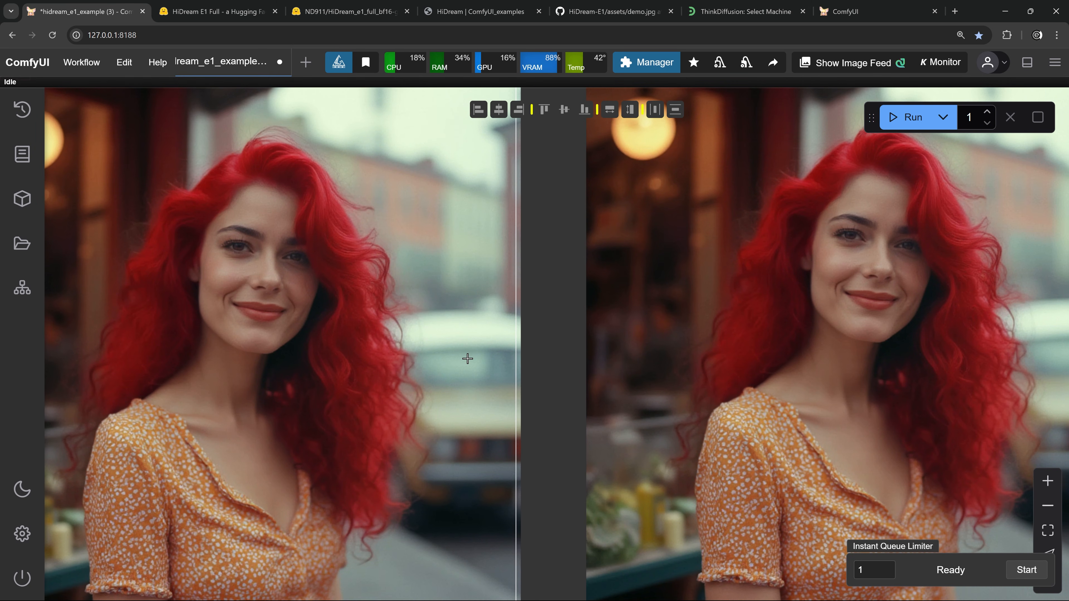
scroll(468, 359, down, 2)
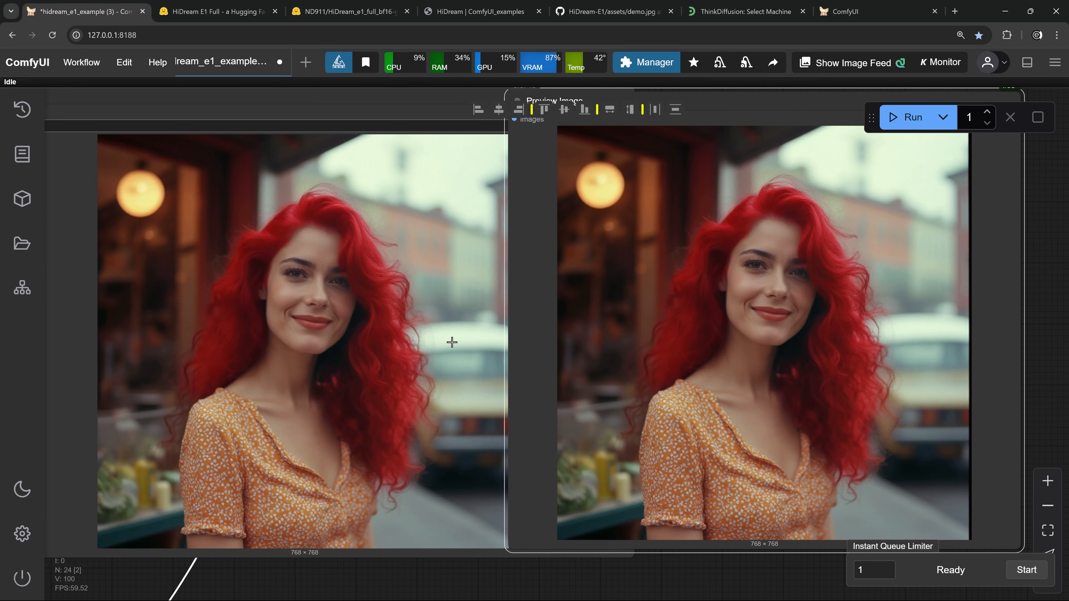
scroll(452, 342, down, 4)
- Set the IP2PSampler's cfg_text to 4.0
drag(83, 333, 433, 350)
scroll(512, 316, up, 7)
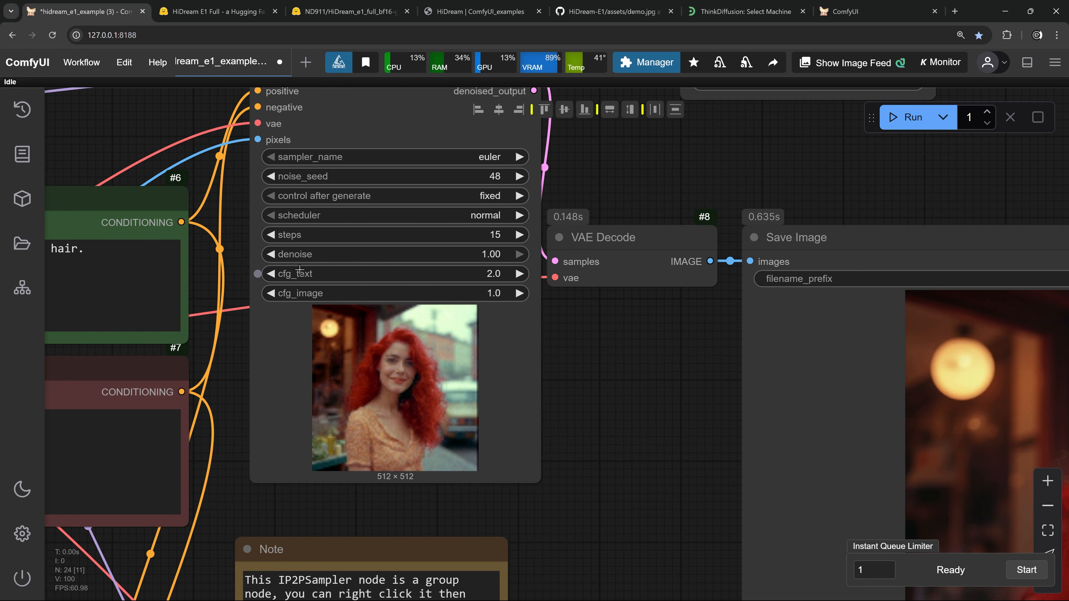
click(499, 273)
text(4)
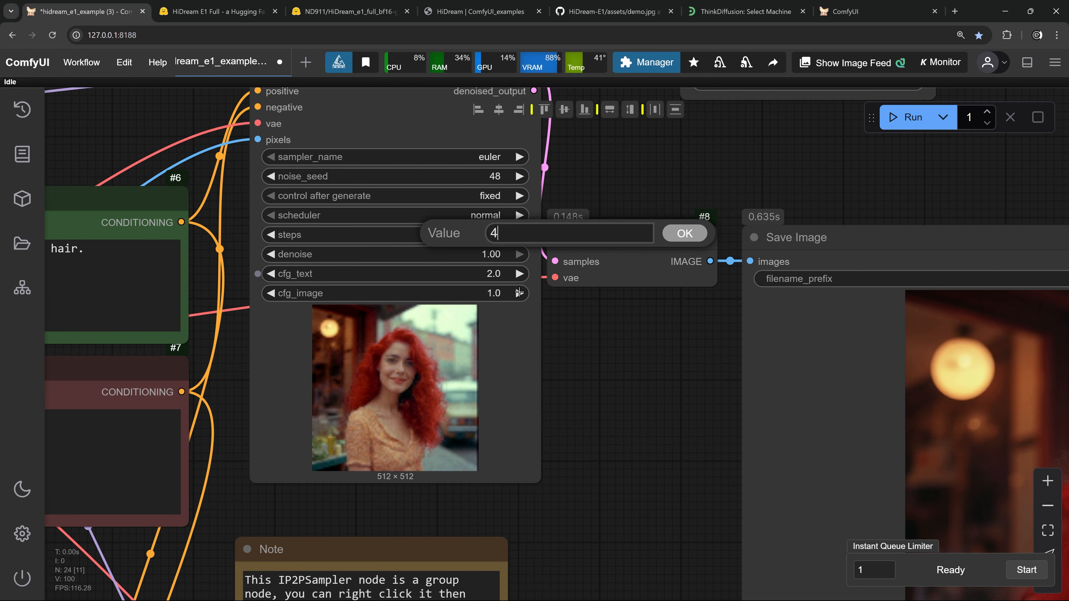
key(Return)
- Review the prompts and the KSampler's settings, and run the workflow for the short red hair prompt
scroll(565, 333, down, 5)
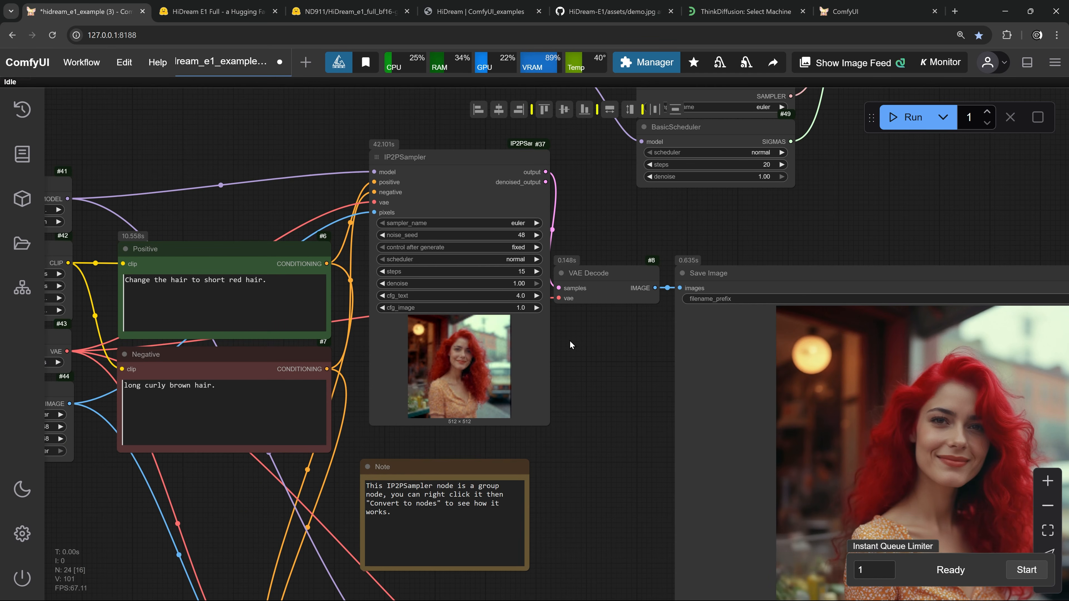
scroll(563, 363, up, 3)
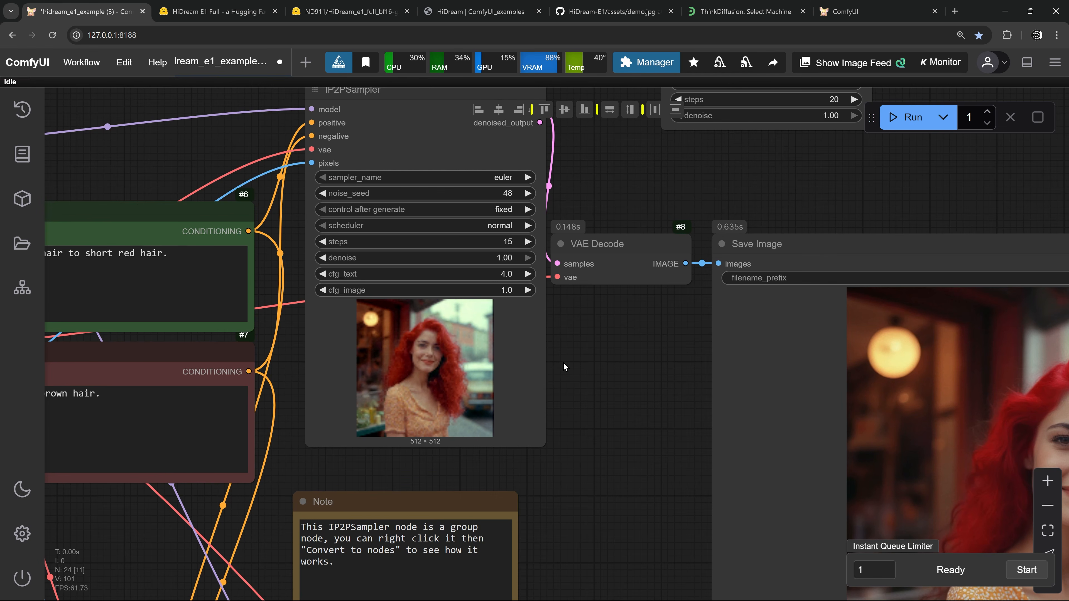
drag(587, 375, 568, 296)
scroll(573, 336, down, 4)
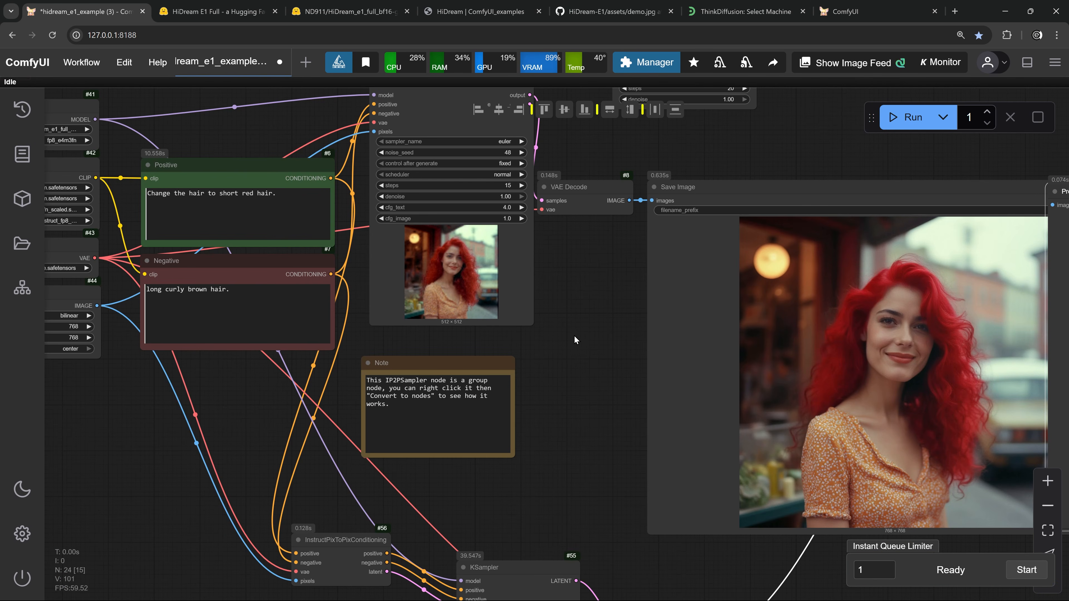
drag(564, 373, 533, 179)
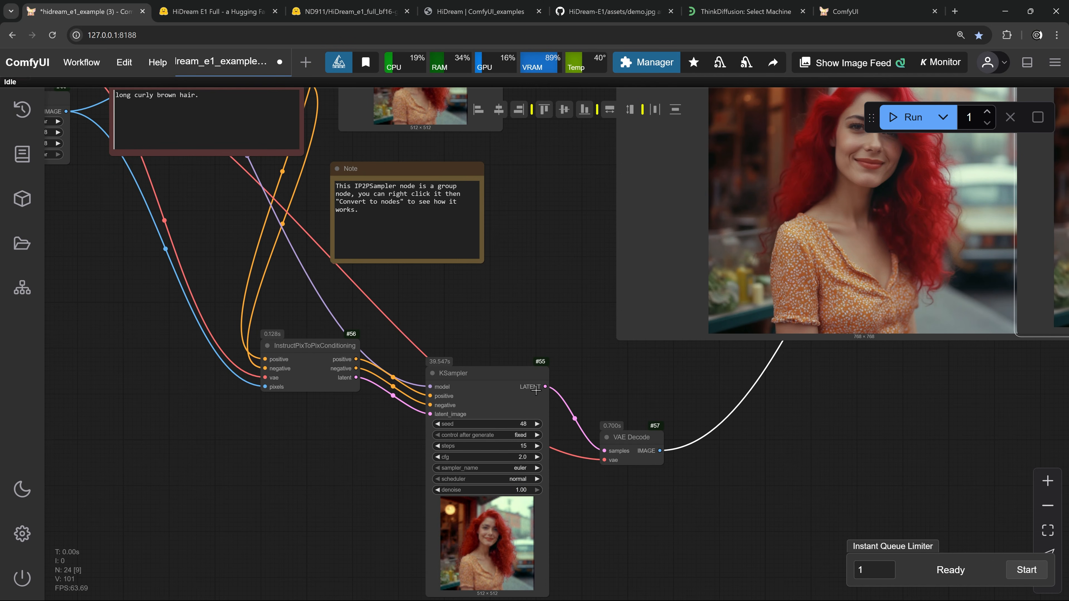
scroll(533, 393, up, 3)
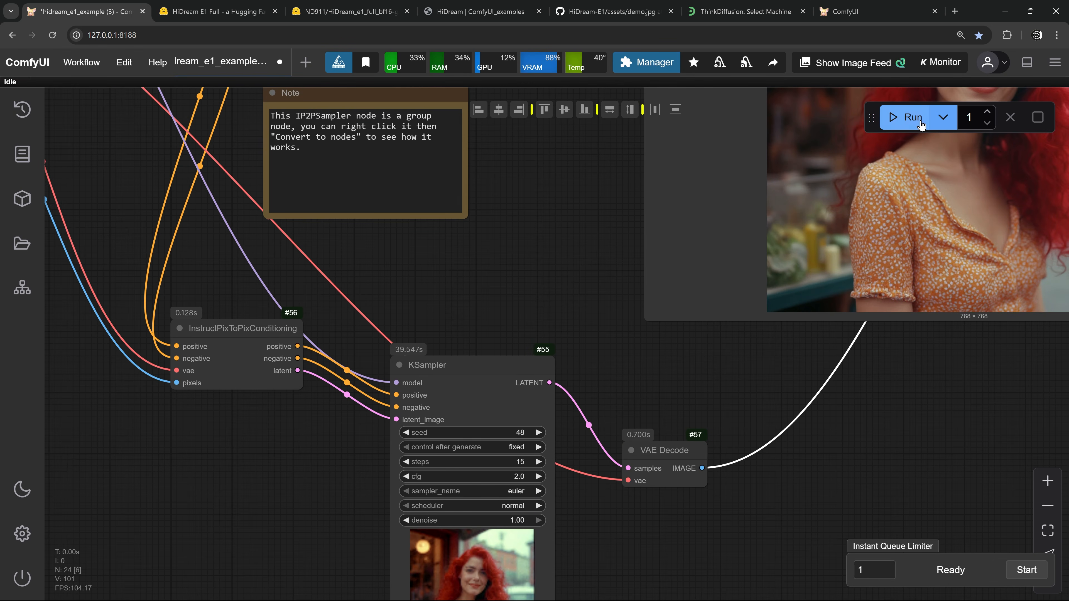
click(901, 120)
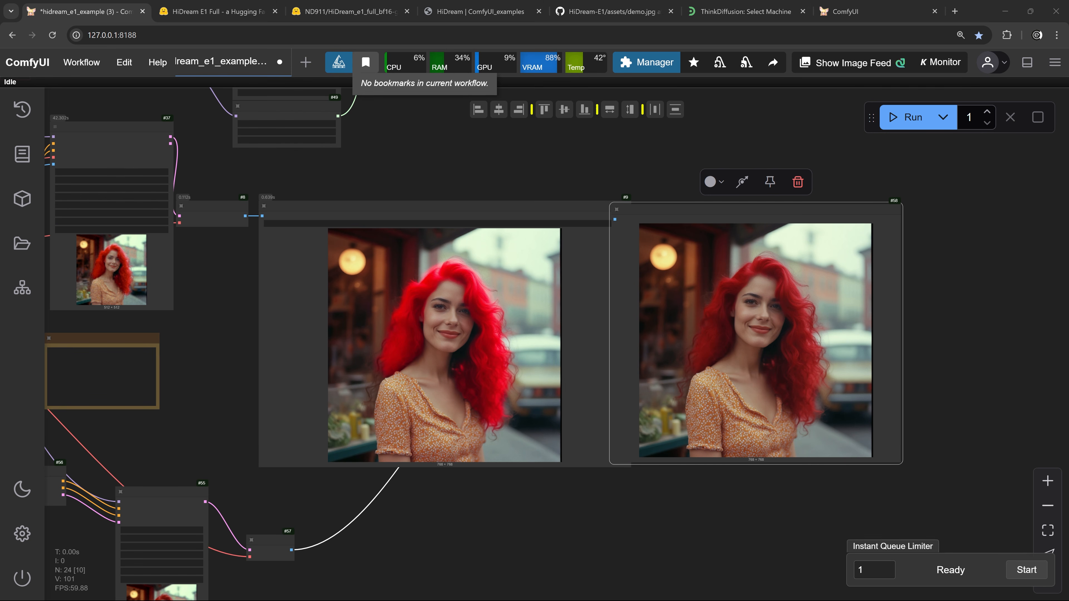
- Compare the bright red hair portraits in the Save Image and Preview Image nodes up close
scroll(484, 391, up, 8)
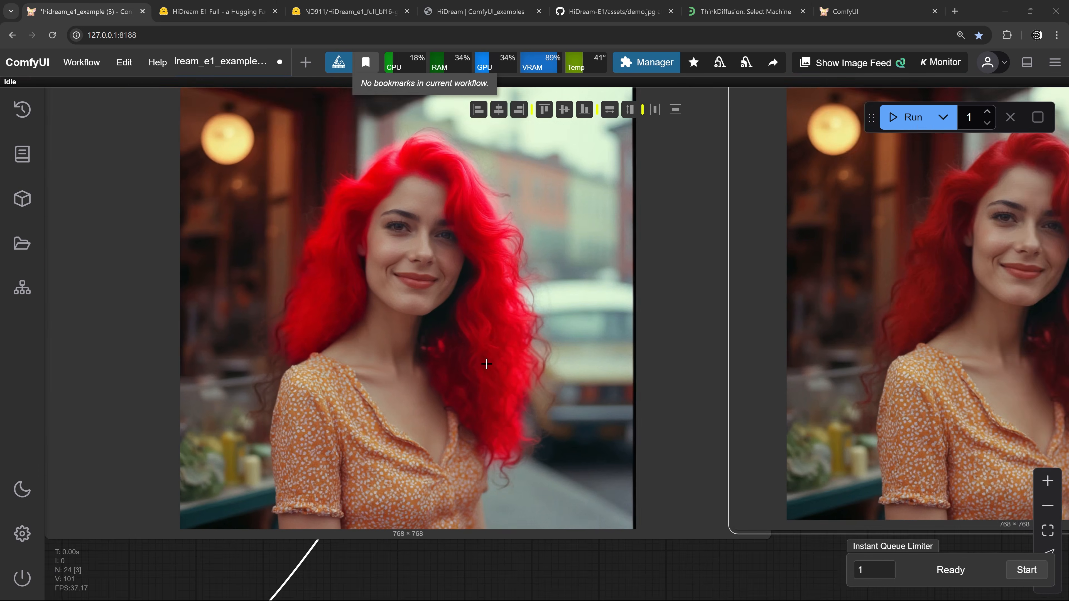
drag(514, 376, 333, 444)
scroll(349, 426, down, 2)
scroll(349, 426, down, 1)
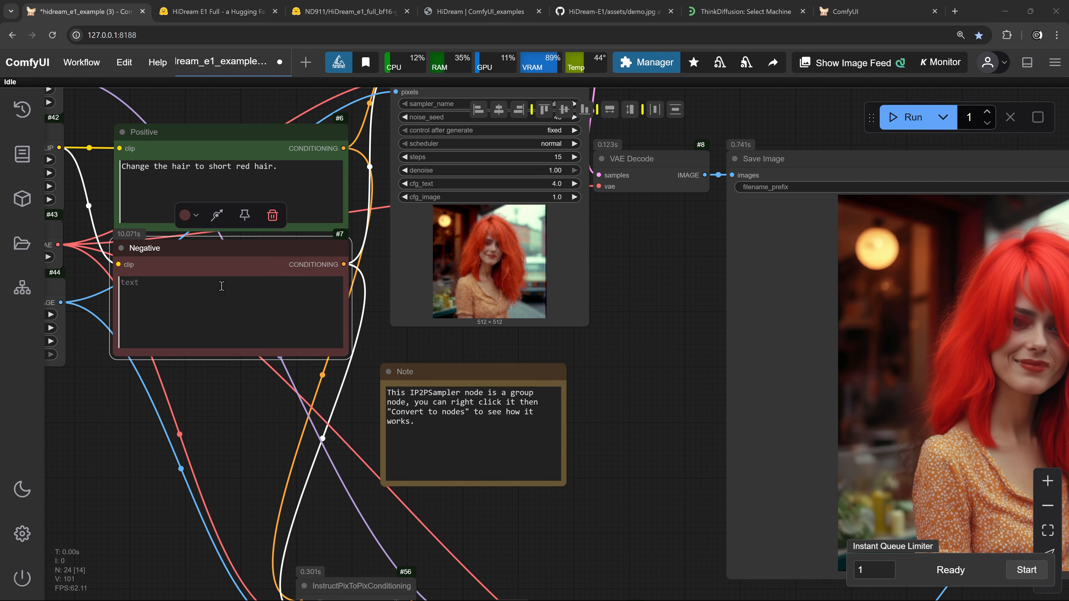
- Check the Positive and Negative prompts of the short red hair run, and compare the Save Image and Preview Image portraits
scroll(222, 286, up, 3)
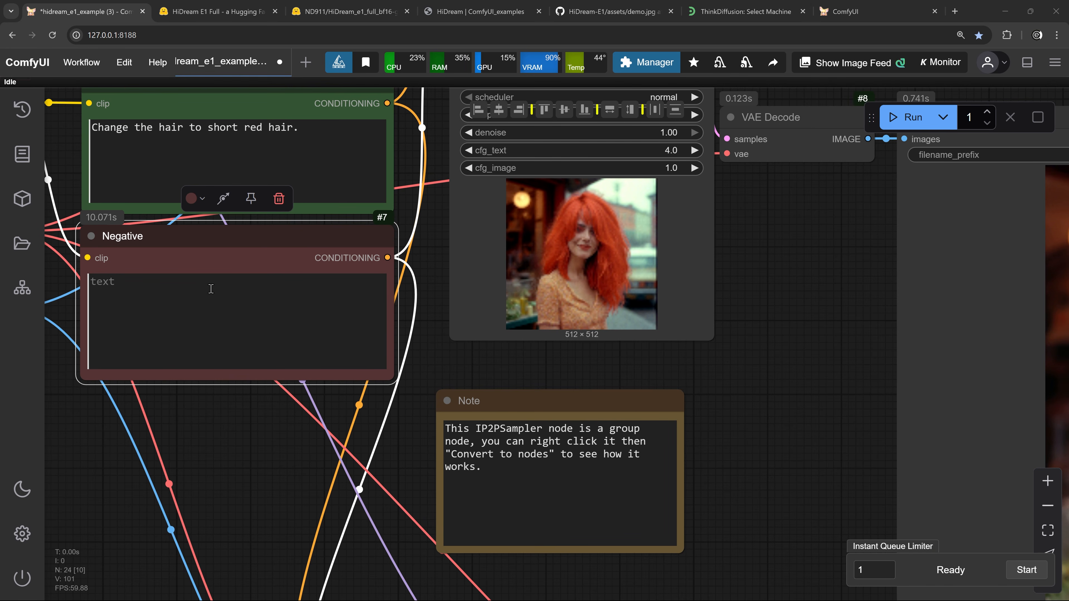
scroll(236, 301, down, 5)
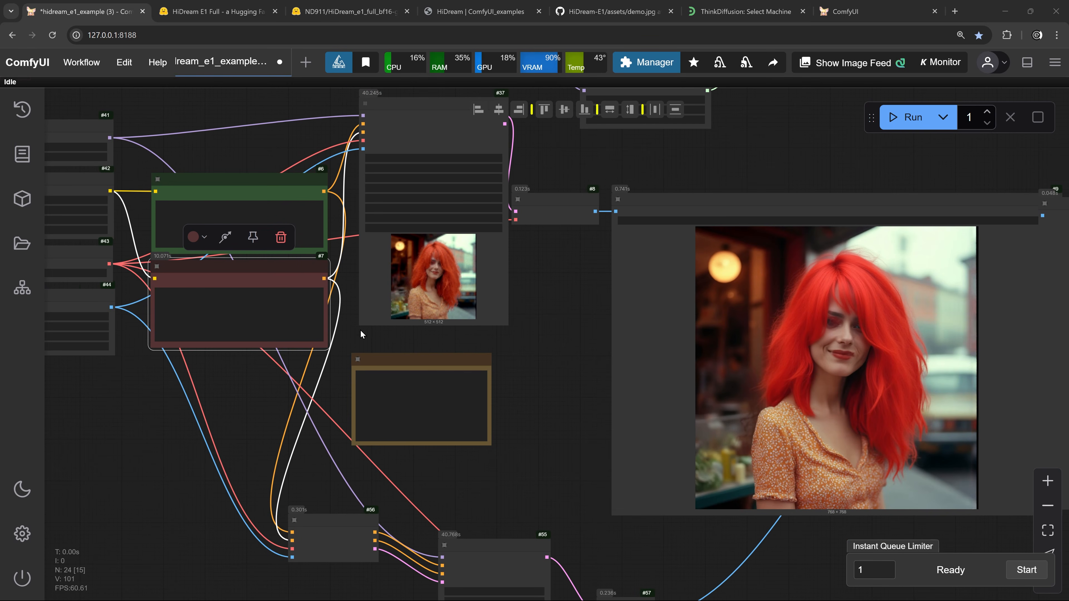
scroll(437, 331, up, 4)
drag(233, 192, 402, 289)
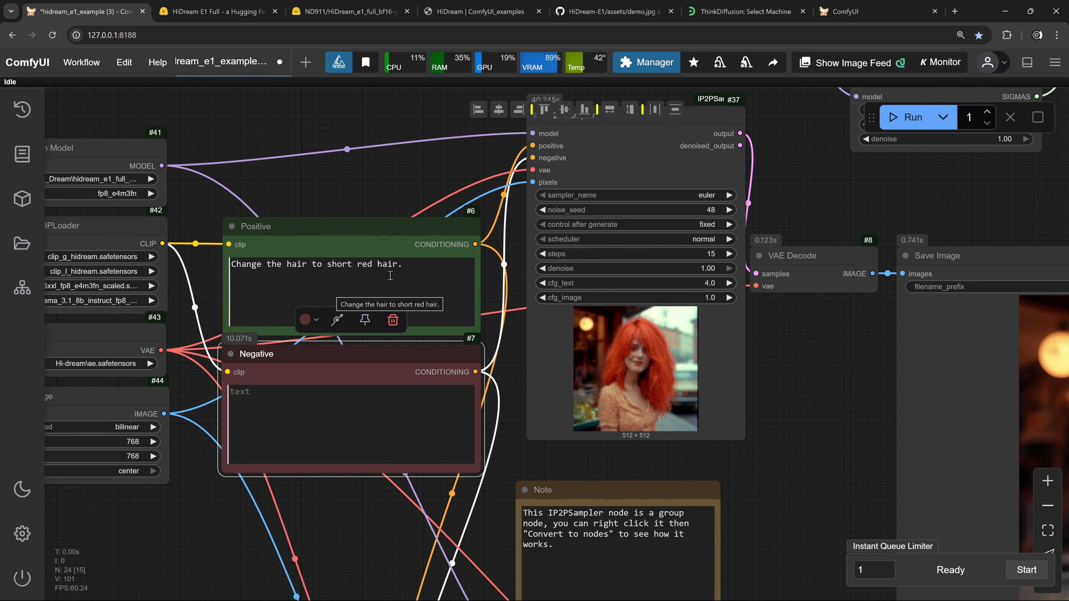
drag(750, 441, 237, 350)
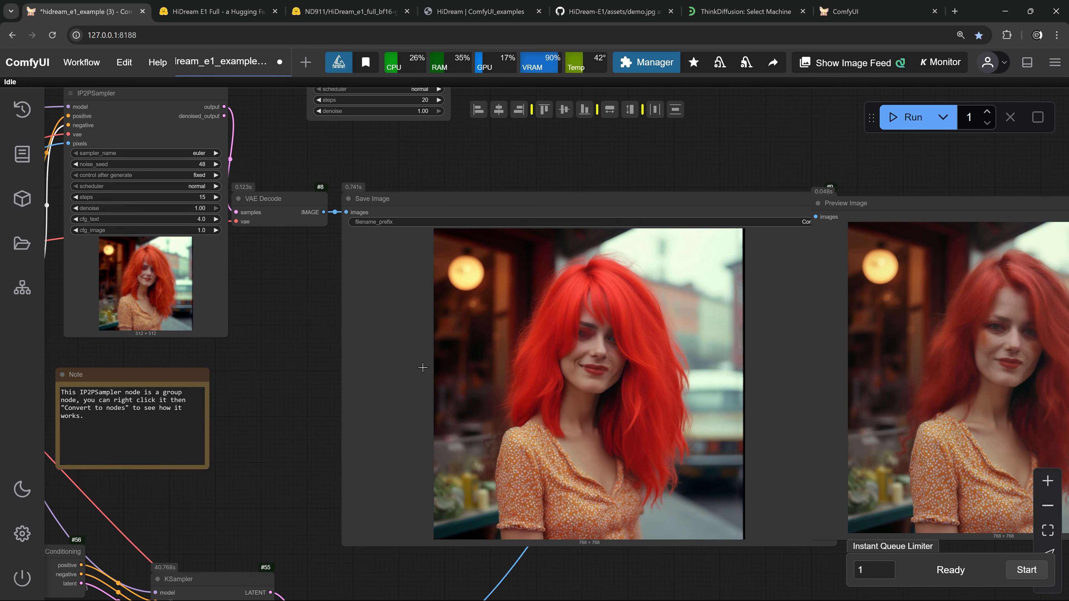
drag(731, 459, 620, 418)
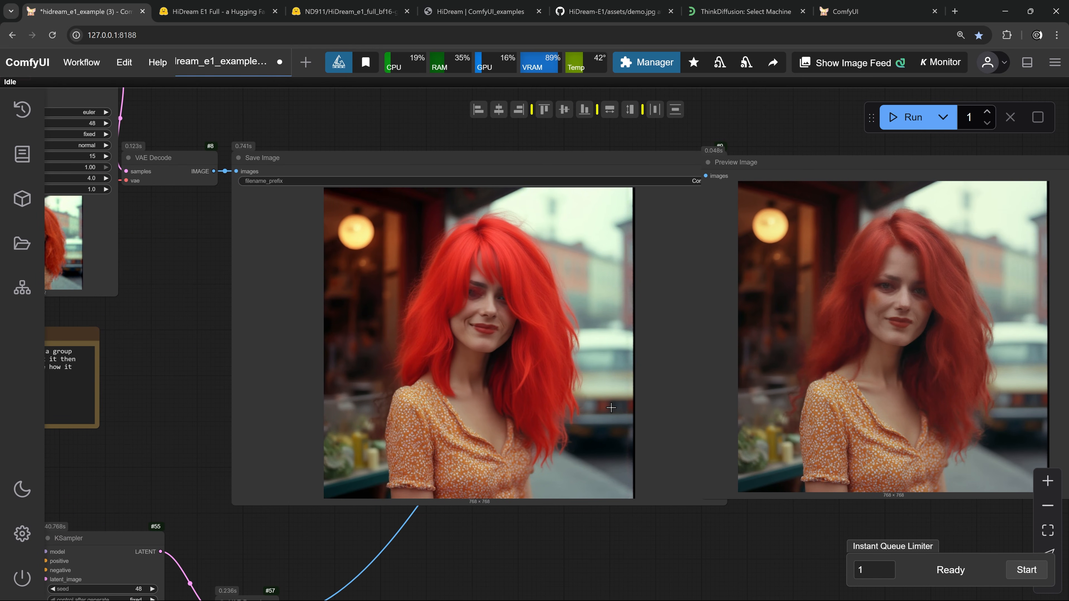
drag(725, 432, 543, 438)
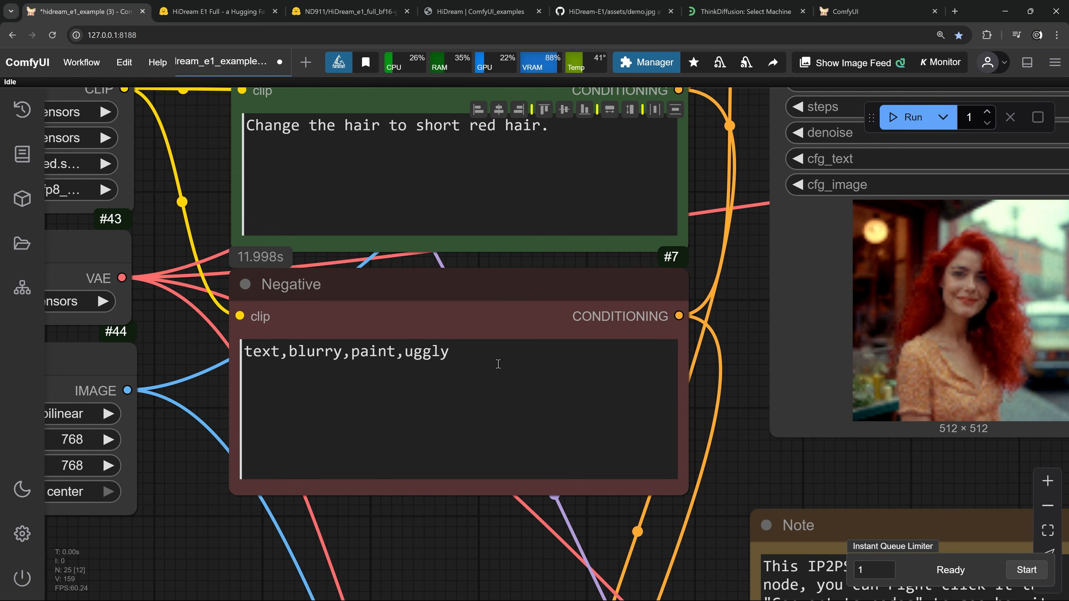
- Review the negative prompt "text,blurry,paint,uggly" used with the short red hair edit, and inspect the resulting portraits
drag(498, 364, 203, 351)
click(363, 372)
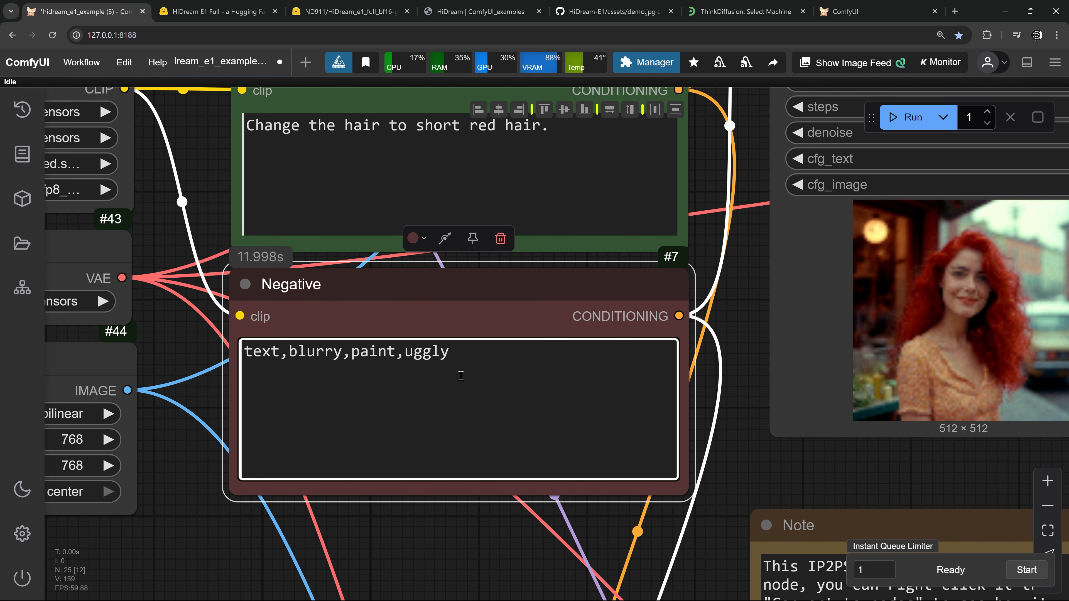
scroll(461, 375, down, 4)
drag(775, 406, 278, 286)
scroll(694, 377, down, 2)
drag(696, 374, 282, 318)
drag(601, 353, 377, 370)
- Compare the source portrait in Load Image with the bronze sculpture in Save Image and the painted woman in Preview Image
scroll(627, 328, up, 4)
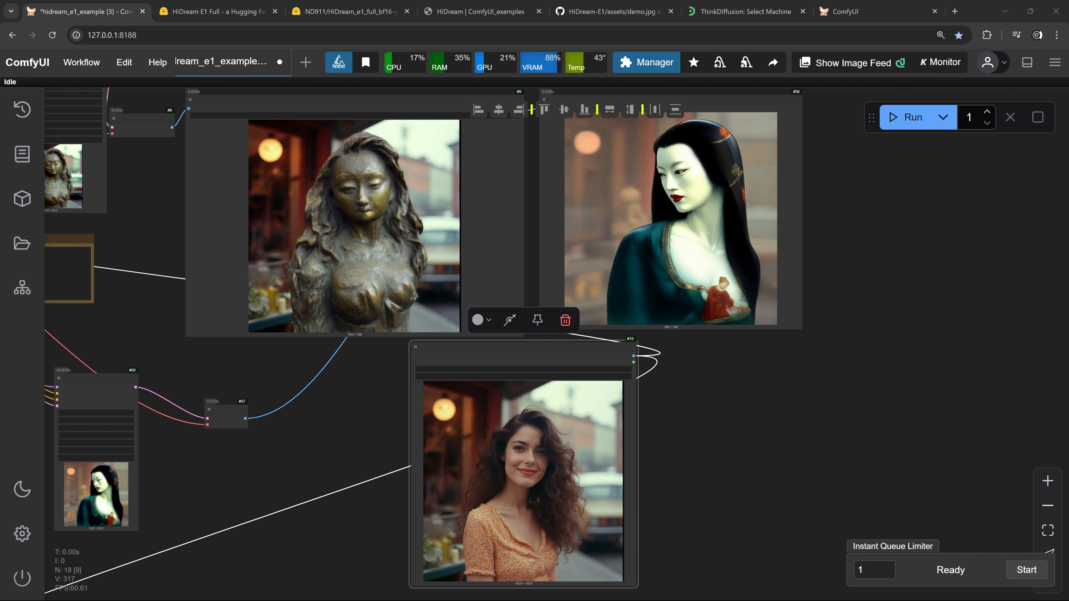
scroll(543, 523, up, 9)
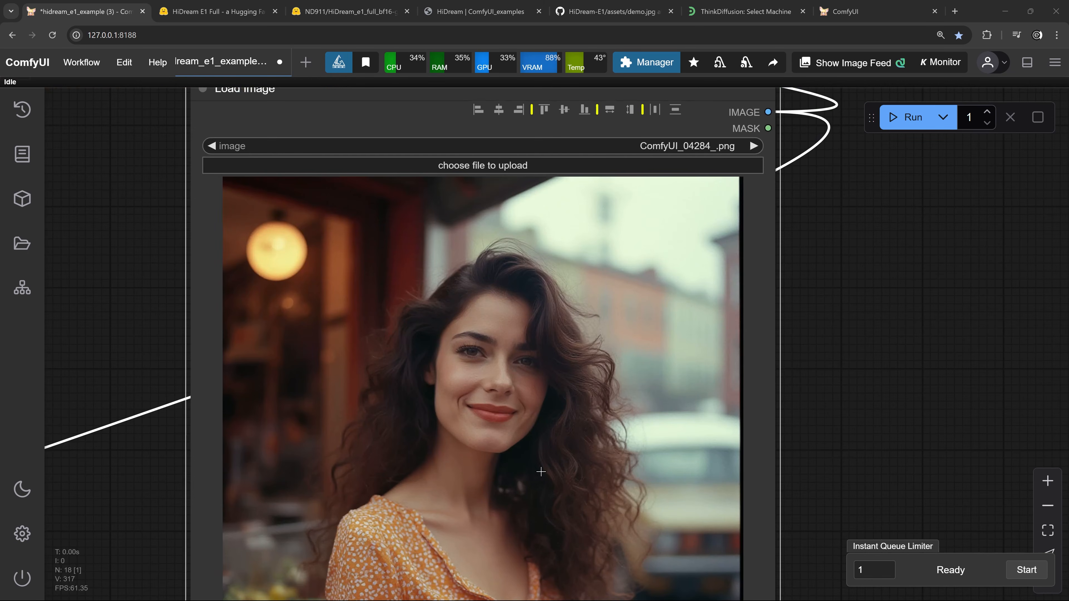
scroll(531, 451, down, 4)
scroll(531, 452, down, 4)
scroll(316, 416, up, 4)
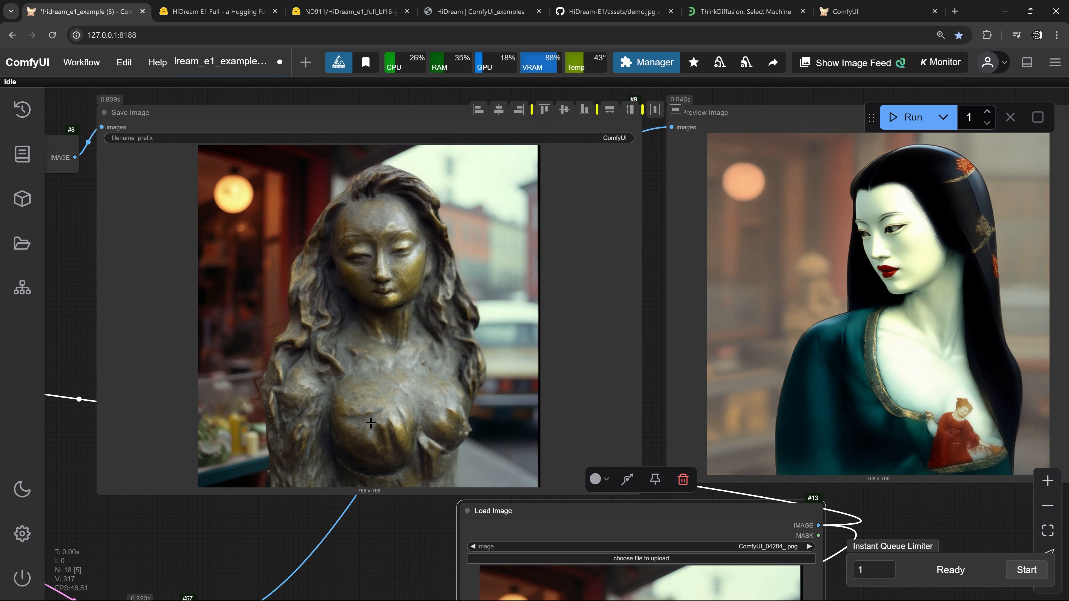
scroll(367, 371, up, 2)
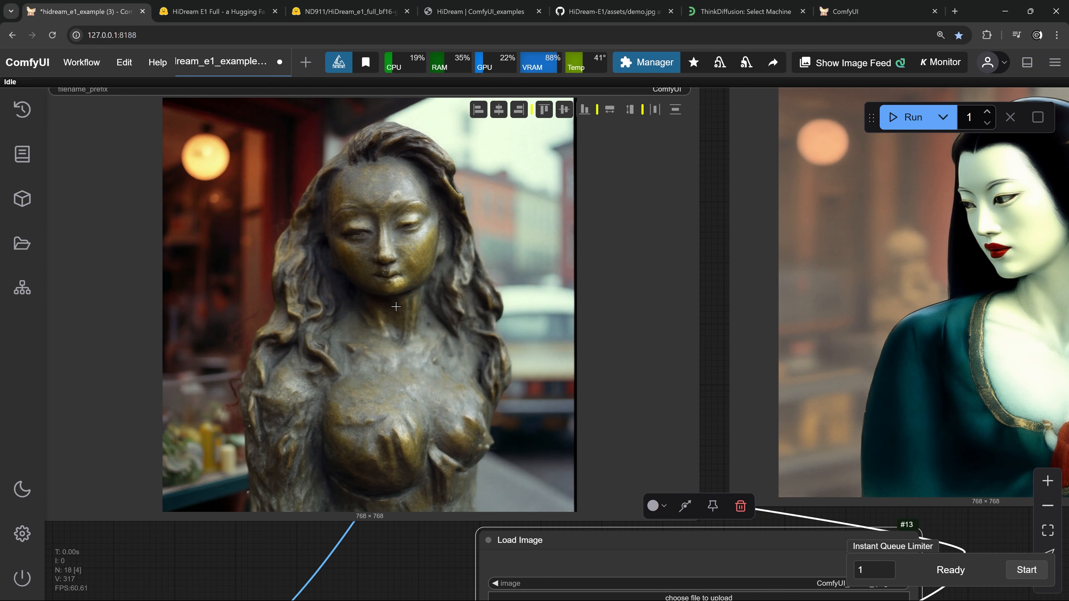
drag(879, 325, 498, 357)
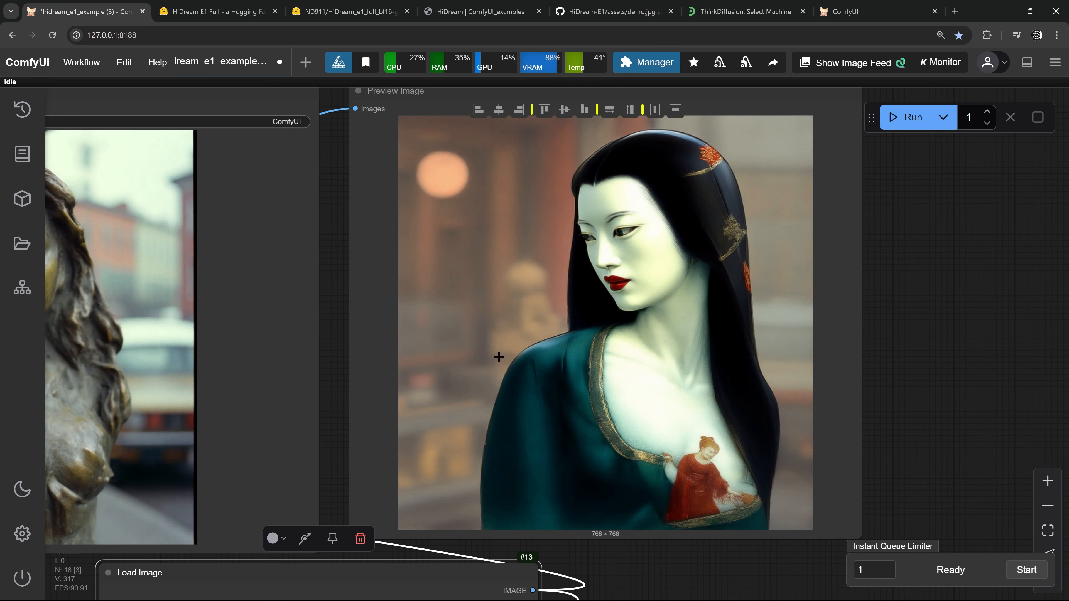
scroll(591, 256, down, 3)
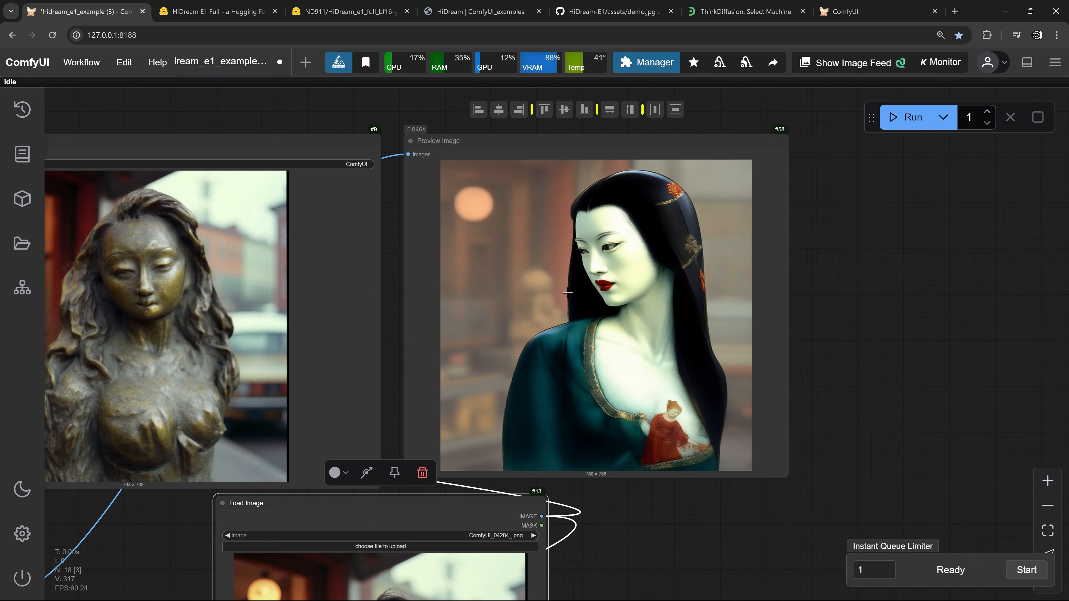
drag(294, 333, 456, 328)
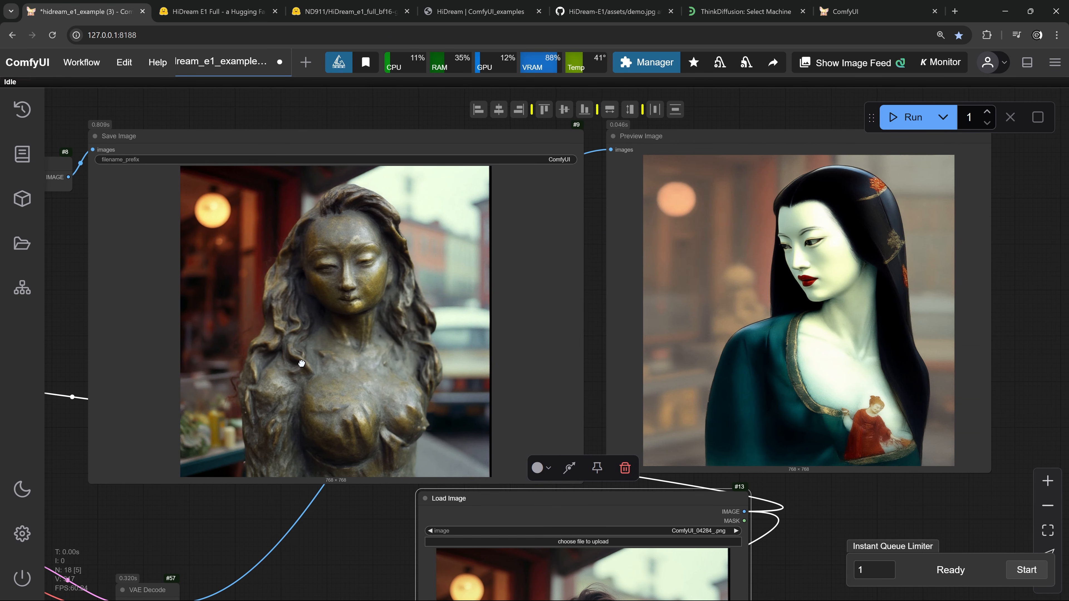
- Examine the IP2PSampler's cfg_text and cfg_image settings used for the bronze sculpture edit
drag(296, 363, 818, 376)
drag(603, 281, 571, 416)
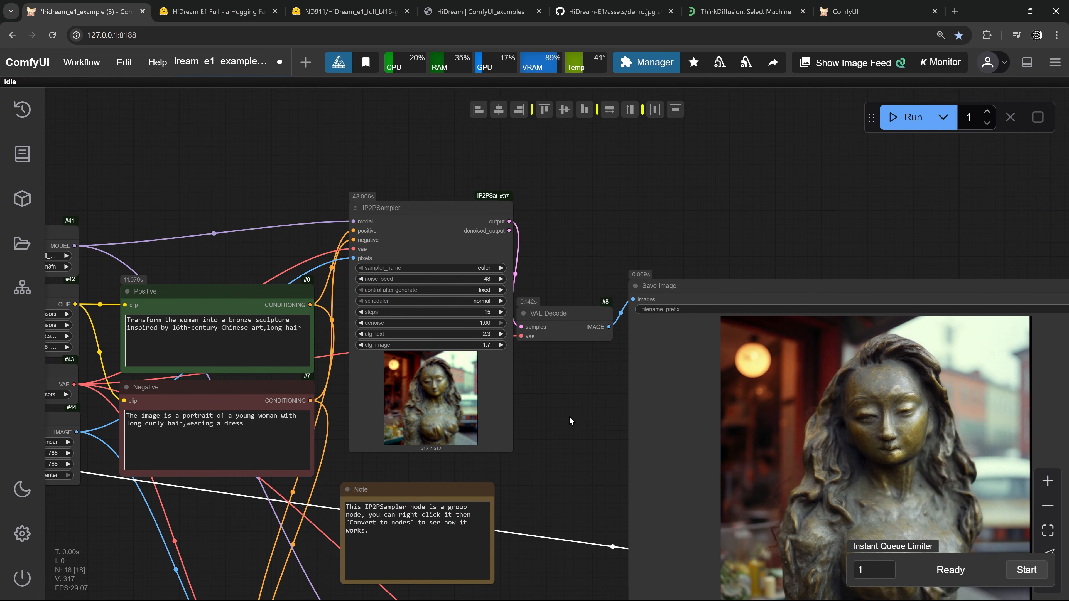
scroll(488, 337, up, 8)
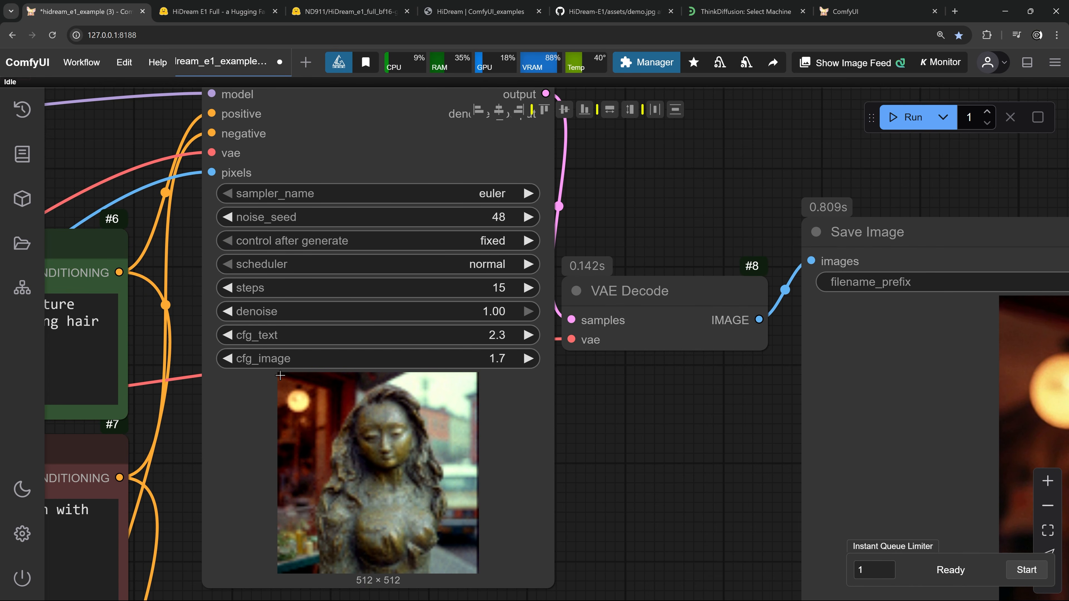
scroll(471, 400, up, 2)
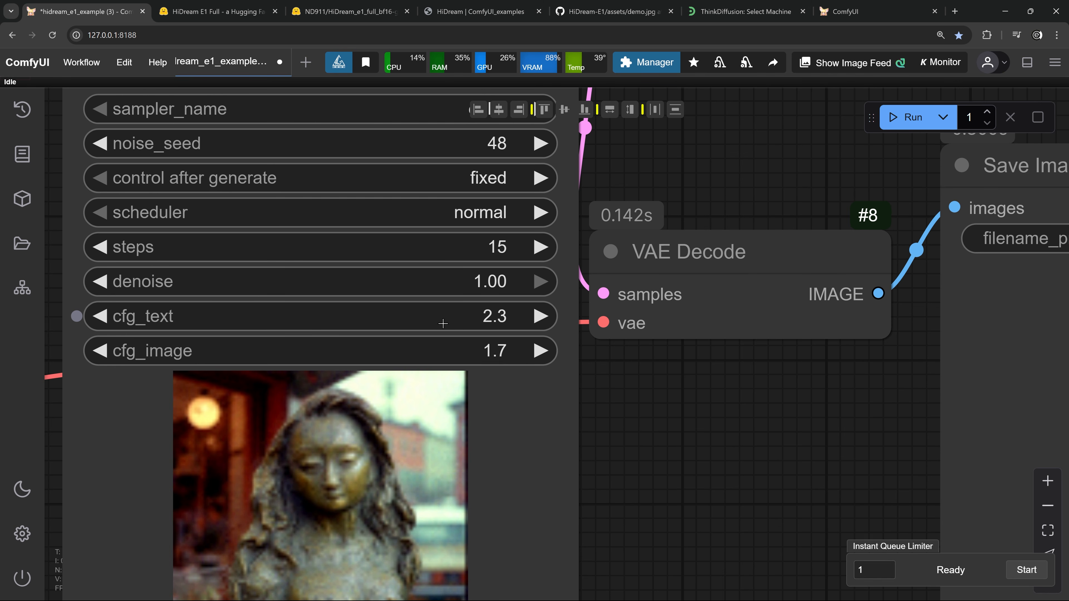
scroll(505, 347, up, 2)
scroll(377, 477, down, 3)
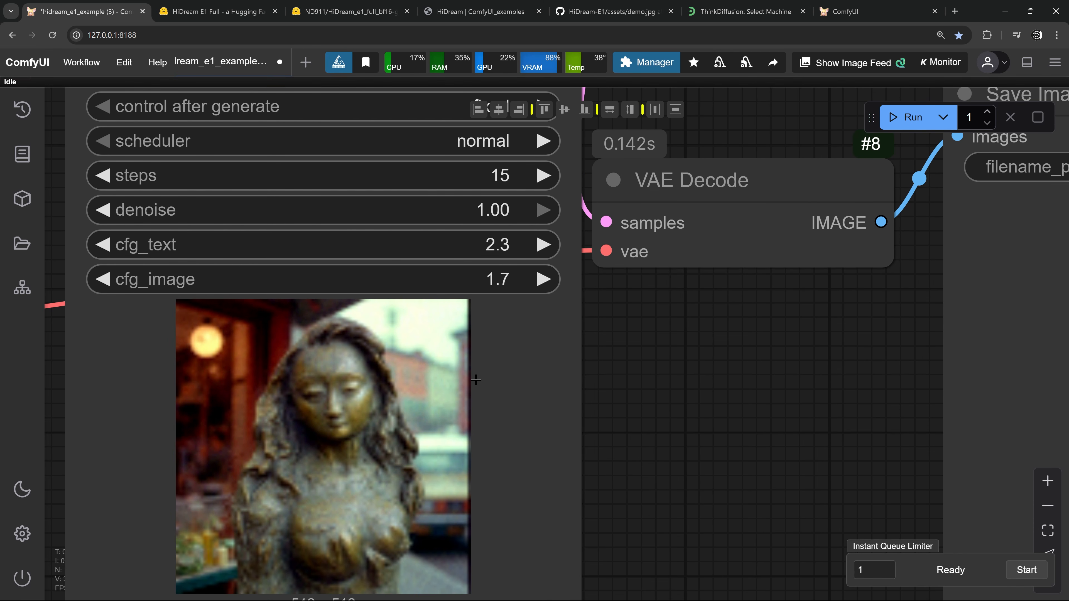
scroll(474, 321, up, 1)
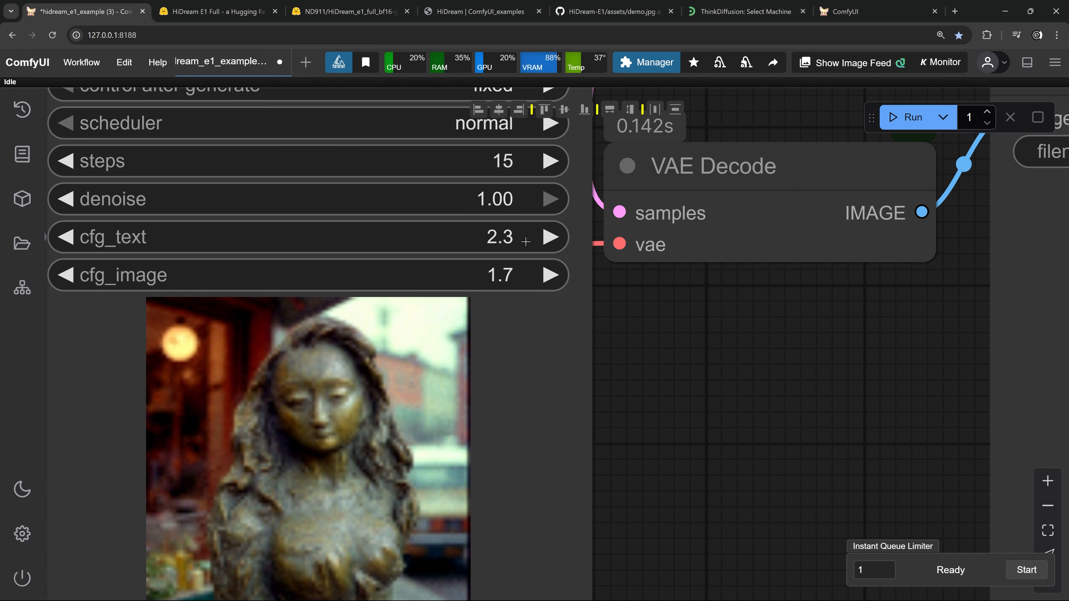
scroll(493, 260, down, 2)
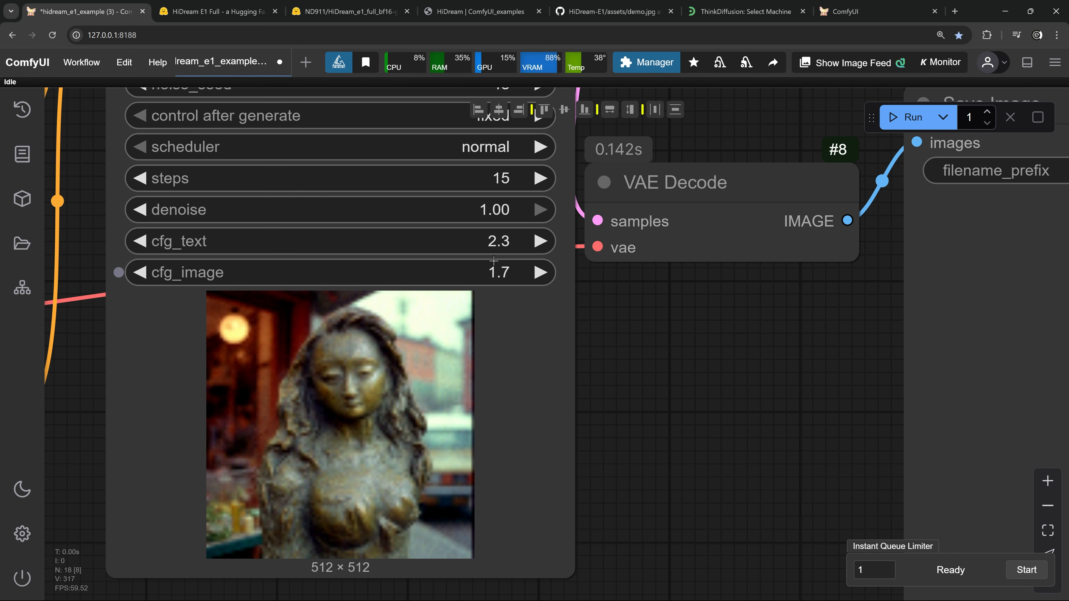
scroll(493, 261, down, 3)
- Read the Positive prompt for the bronze sculpture and the Negative prompt describing the original portrait, highlighting each text
drag(386, 372, 813, 435)
scroll(383, 310, up, 1)
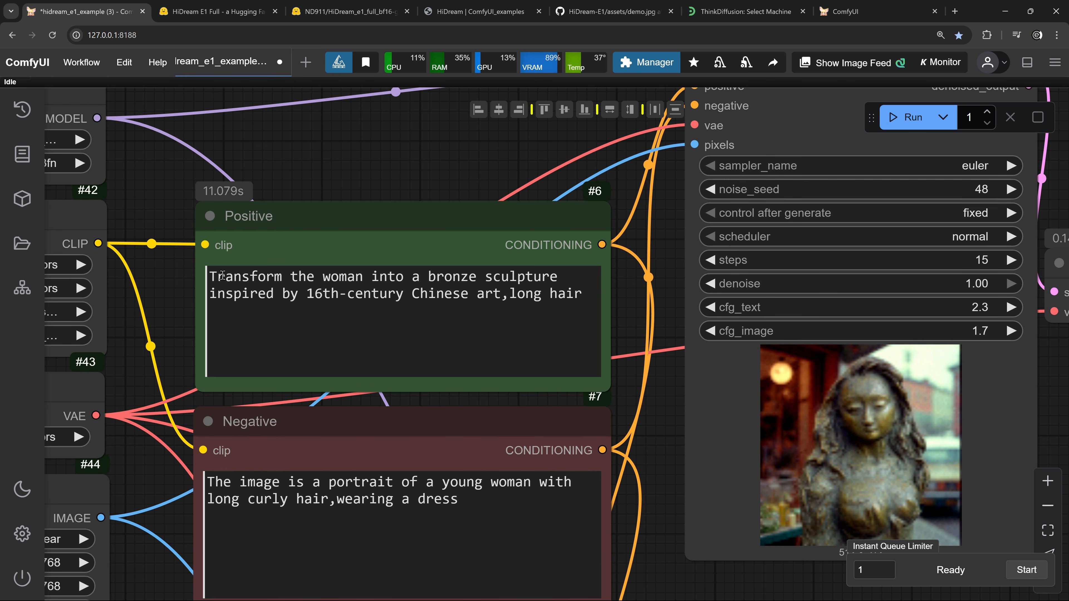
mouse_move(212, 276)
mouse_down()
mouse_move(551, 281)
mouse_move(415, 312)
mouse_move(584, 312)
mouse_up()
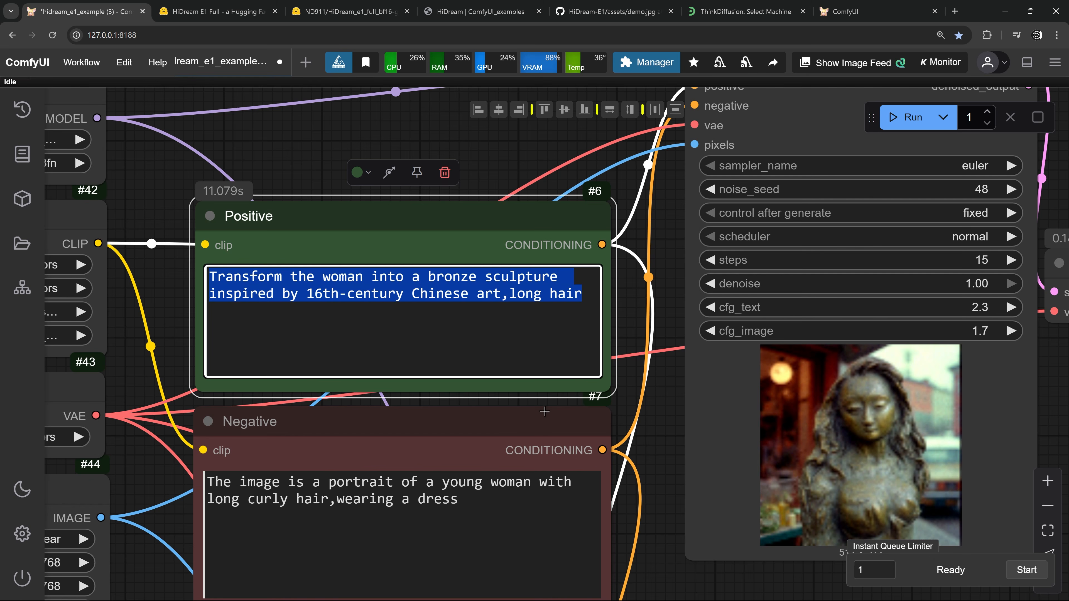
scroll(545, 412, down, 3)
drag(463, 392, 202, 365)
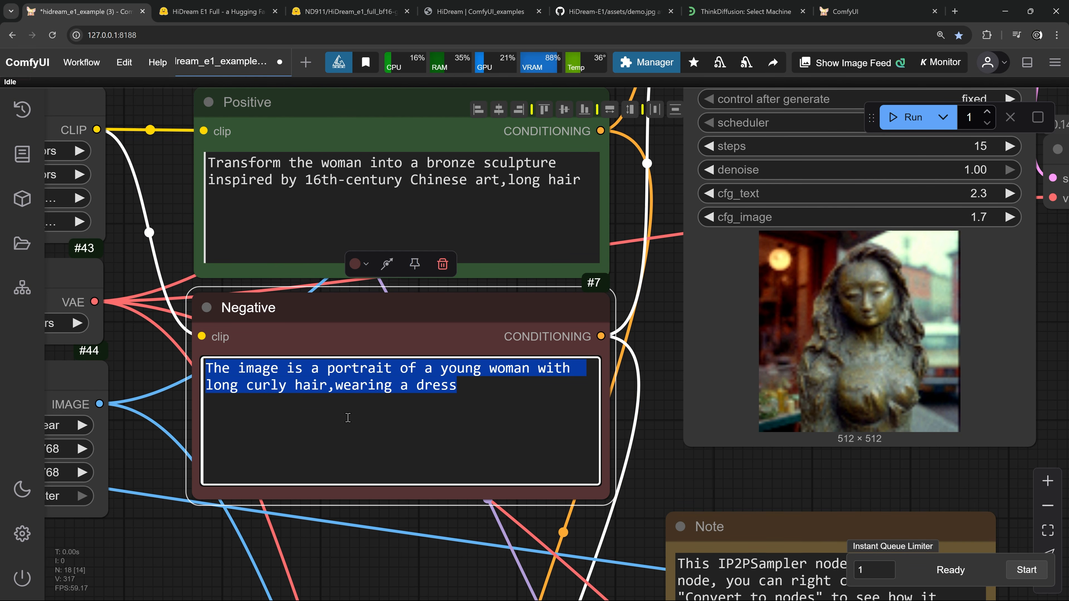
click(484, 403)
scroll(496, 404, down, 3)
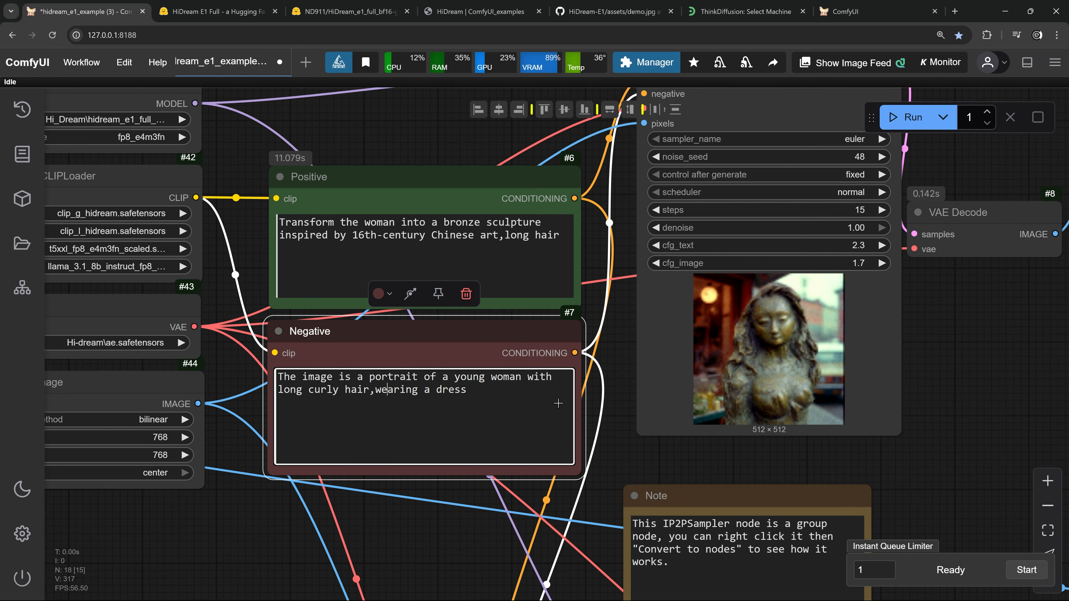
- Inspect the bronze sculpture's face, hair and background in the Save Image node up close
drag(558, 403, 362, 419)
drag(1026, 480, 244, 354)
scroll(370, 349, up, 5)
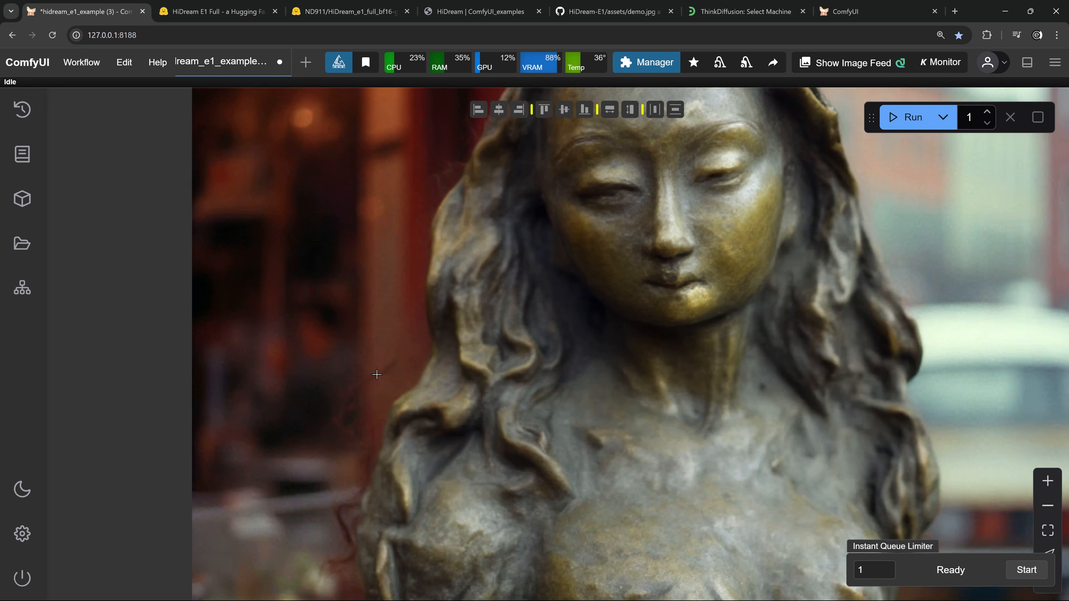
scroll(349, 479, down, 1)
scroll(384, 253, down, 1)
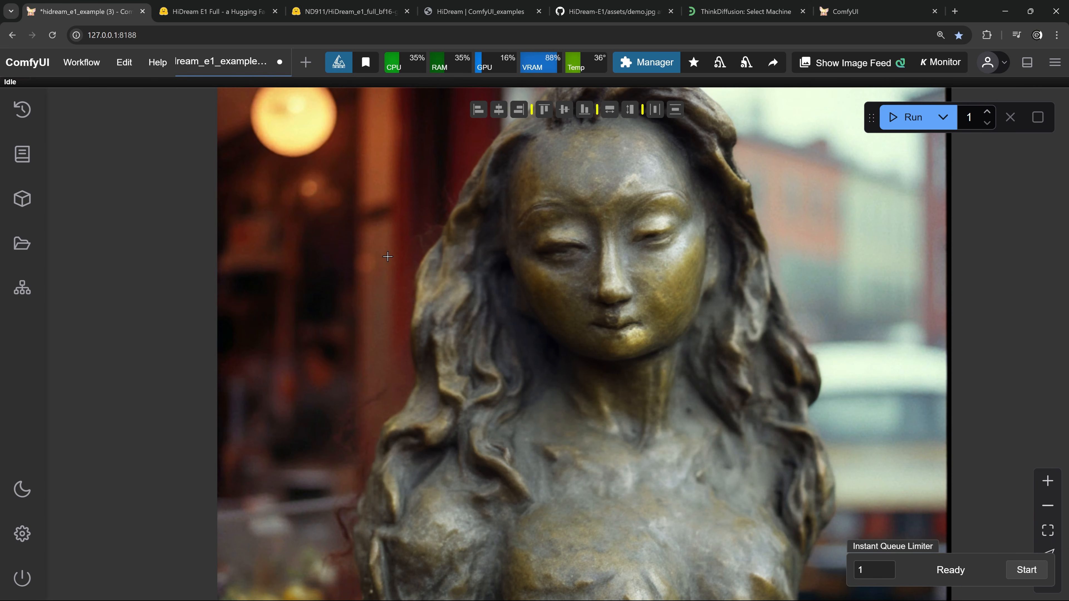
scroll(404, 257, down, 2)
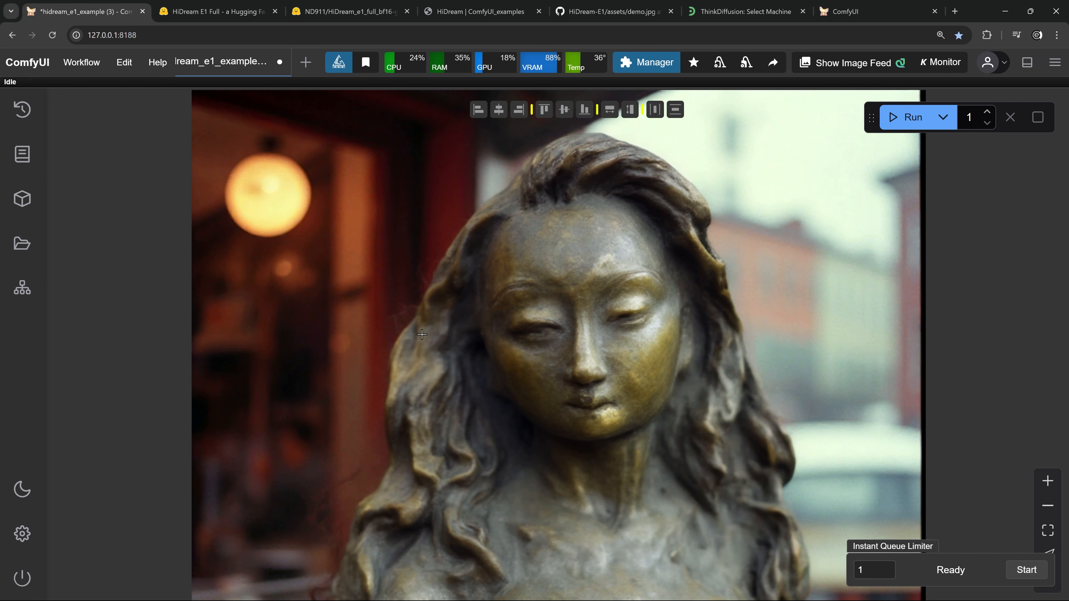
scroll(421, 335, down, 3)
scroll(483, 355, up, 2)
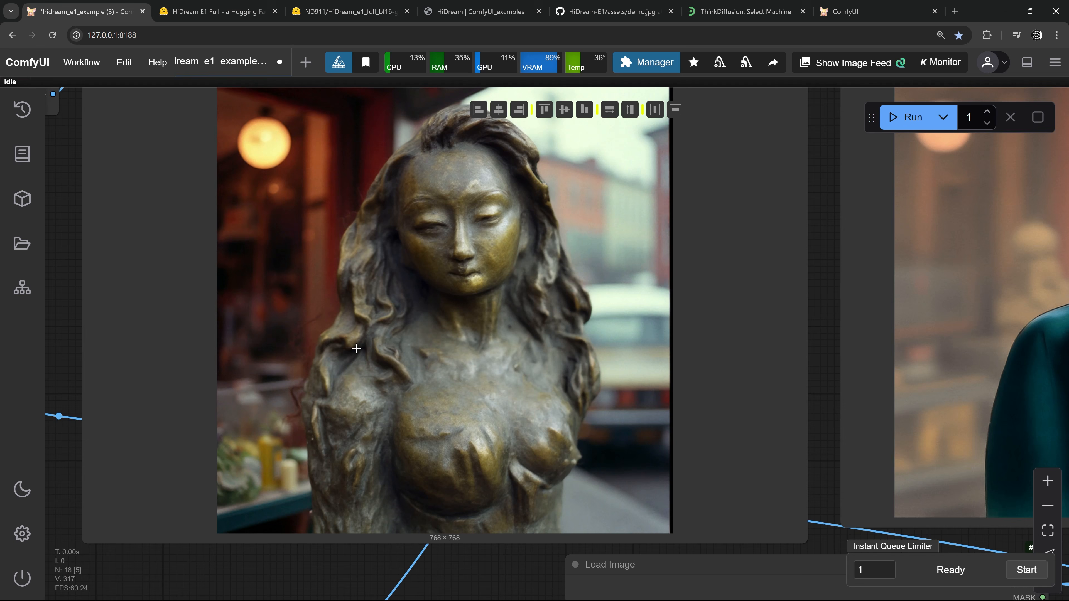
scroll(619, 350, up, 2)
scroll(619, 351, down, 5)
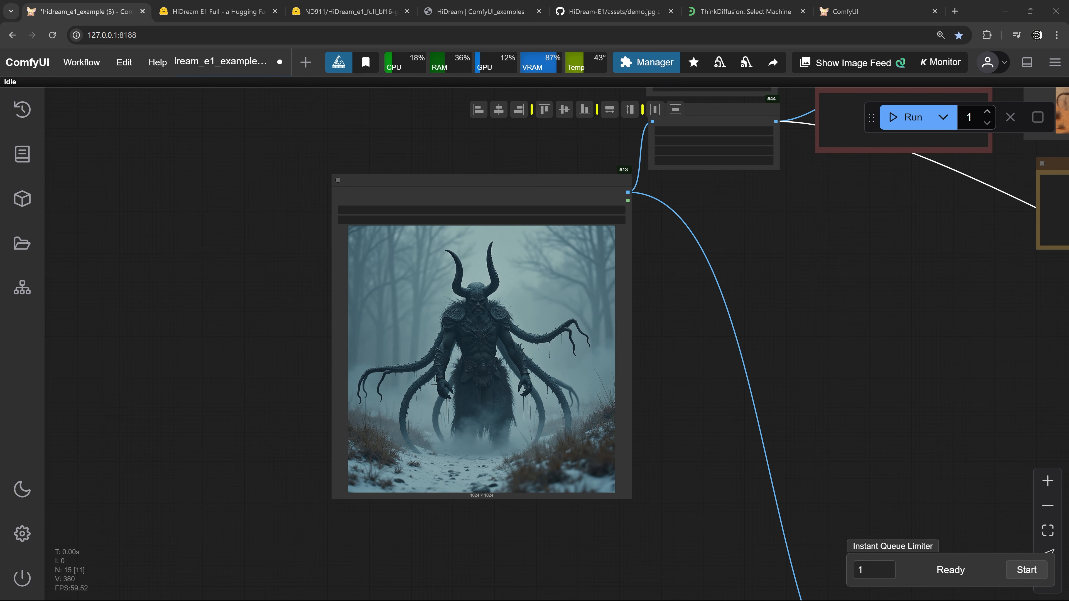
- Examine the horned, tentacled creature in the Load Image node as the source of the next example
scroll(499, 345, up, 5)
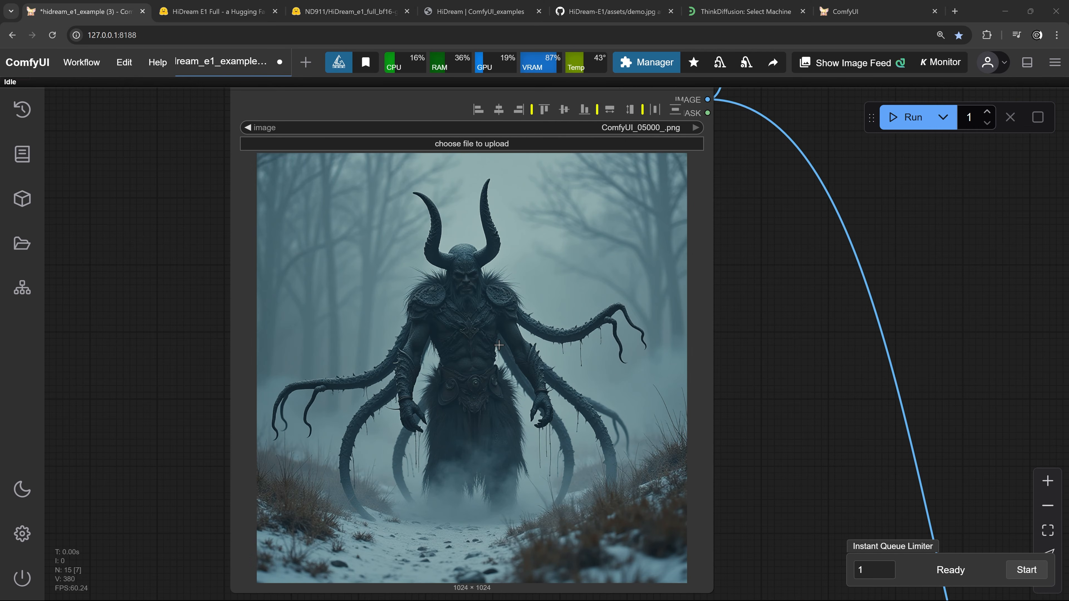
scroll(504, 345, down, 2)
drag(504, 345, 439, 313)
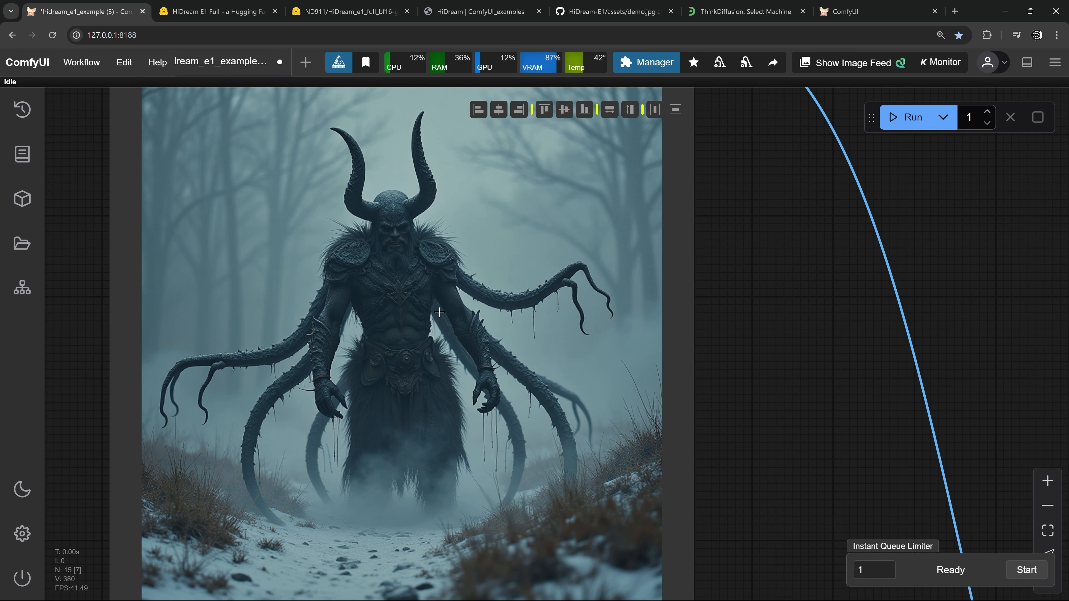
scroll(505, 289, down, 3)
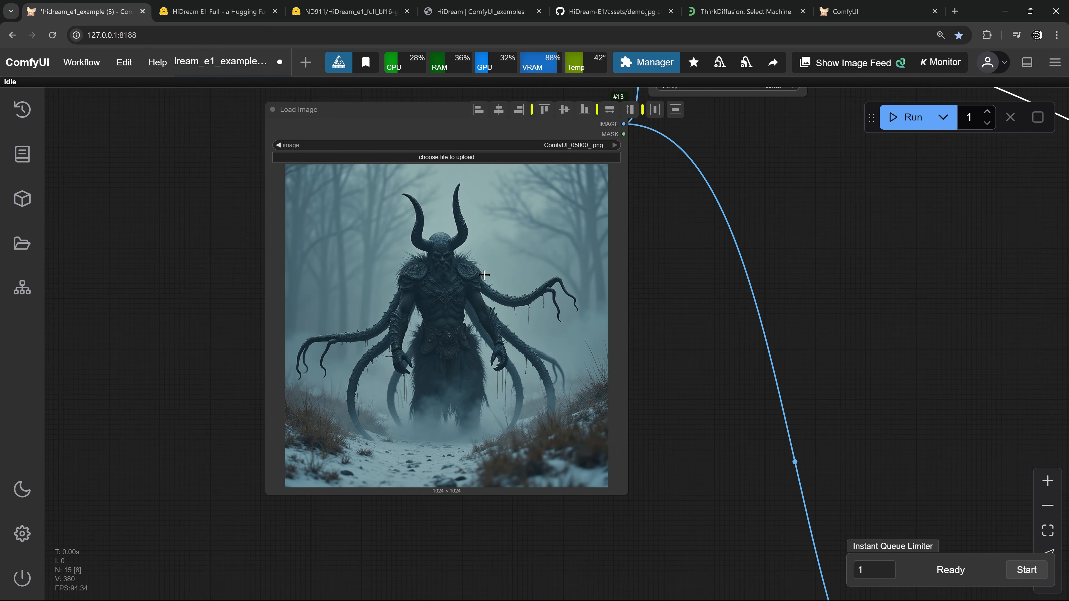
scroll(484, 275, up, 2)
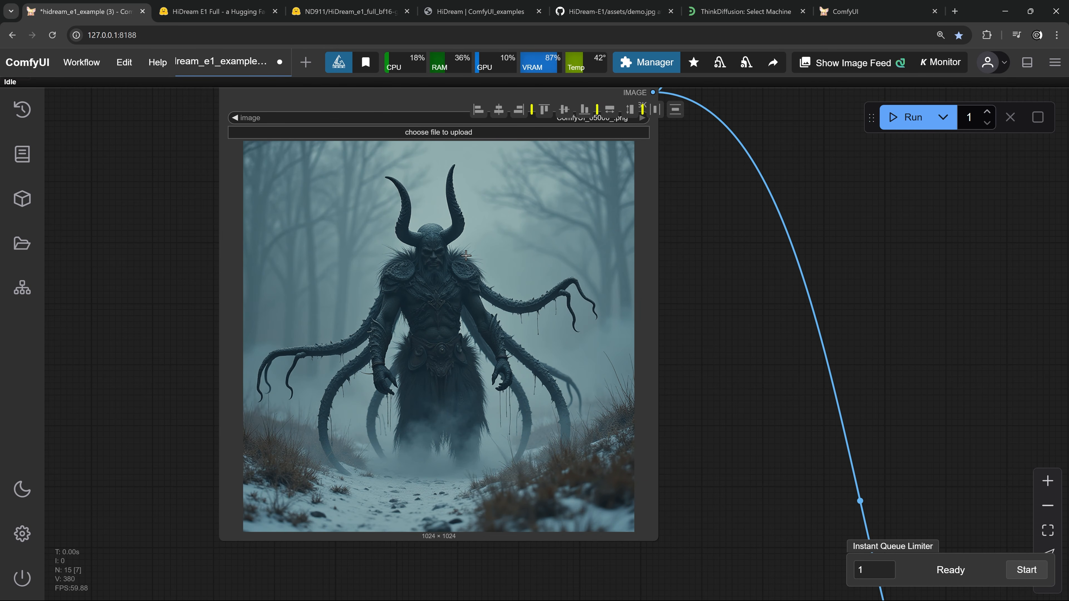
- Inspect the source creature's armour, horns, tentacles and snowy forest background up close in the Load Image node
scroll(466, 256, up, 2)
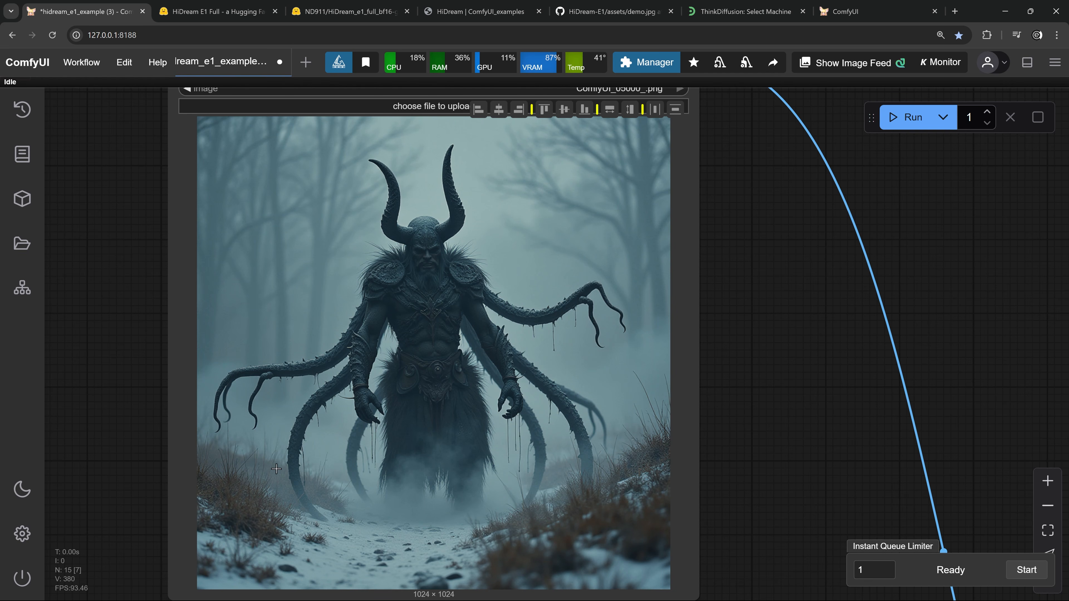
scroll(480, 270, up, 2)
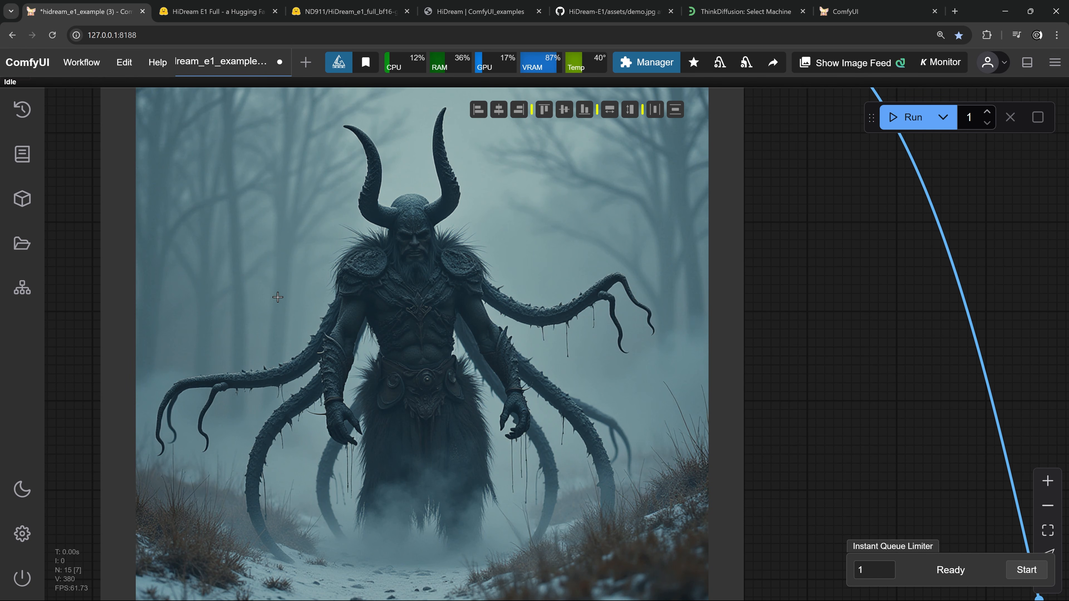
drag(466, 274, 421, 332)
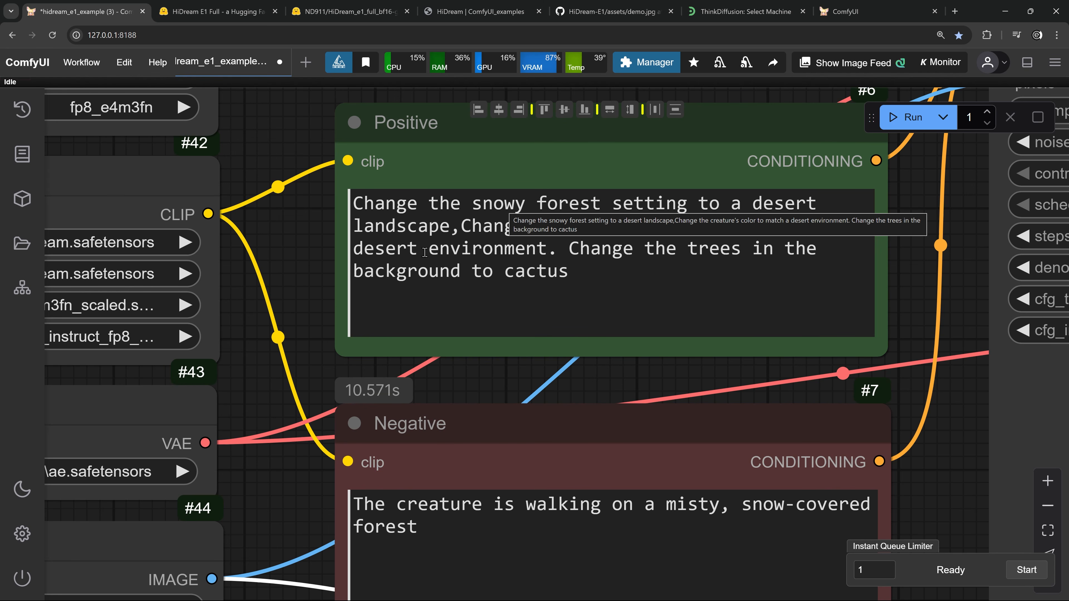
- Read the Positive prompt for the desert and cactus edit and the Negative prompt describing the creature's original surroundings
click(473, 238)
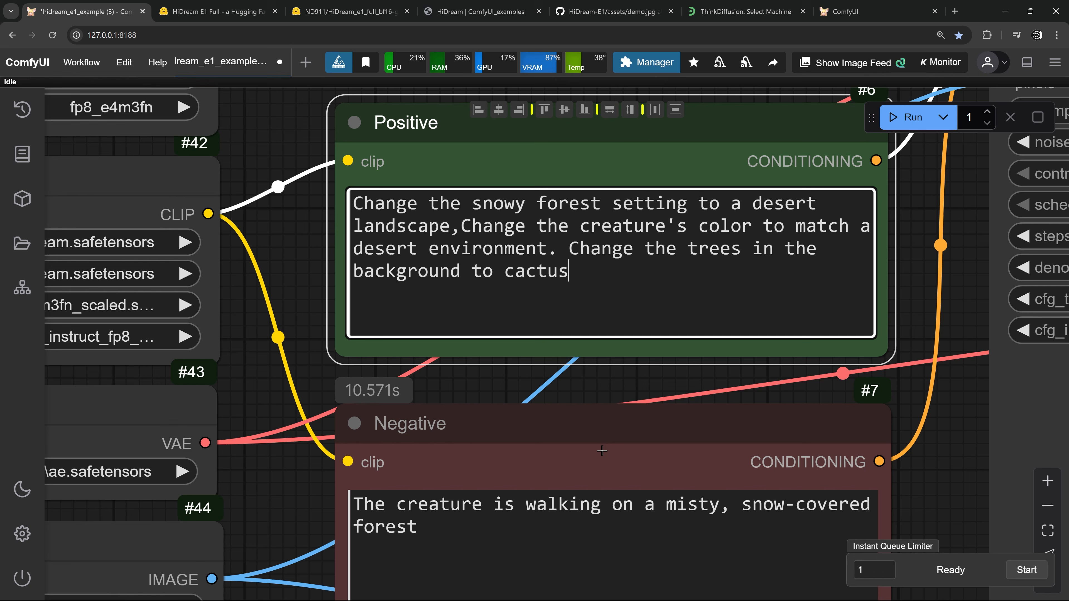
scroll(598, 438, down, 3)
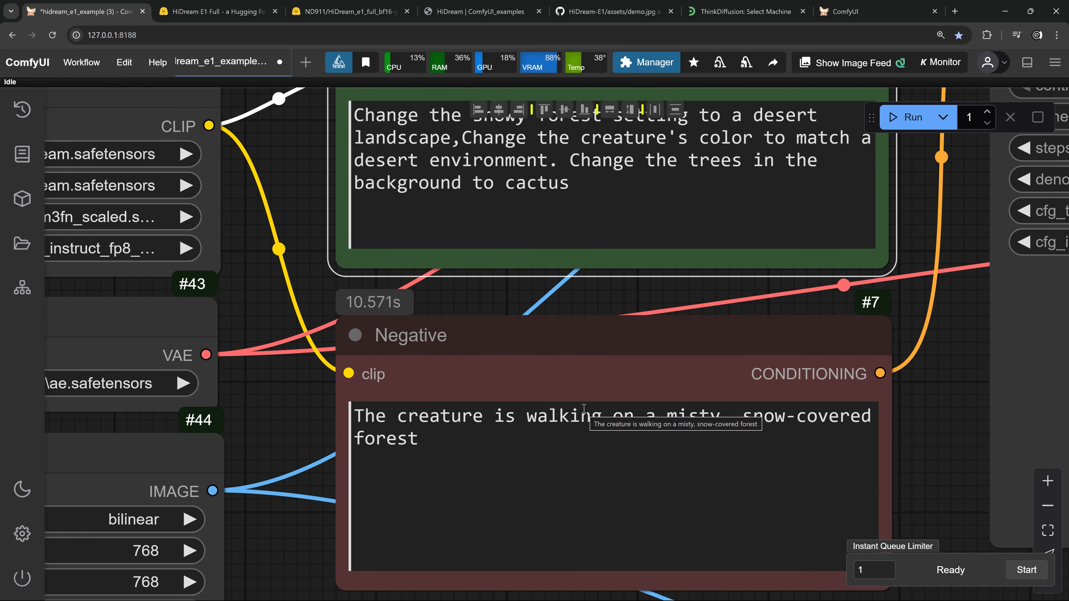
scroll(547, 459, up, 2)
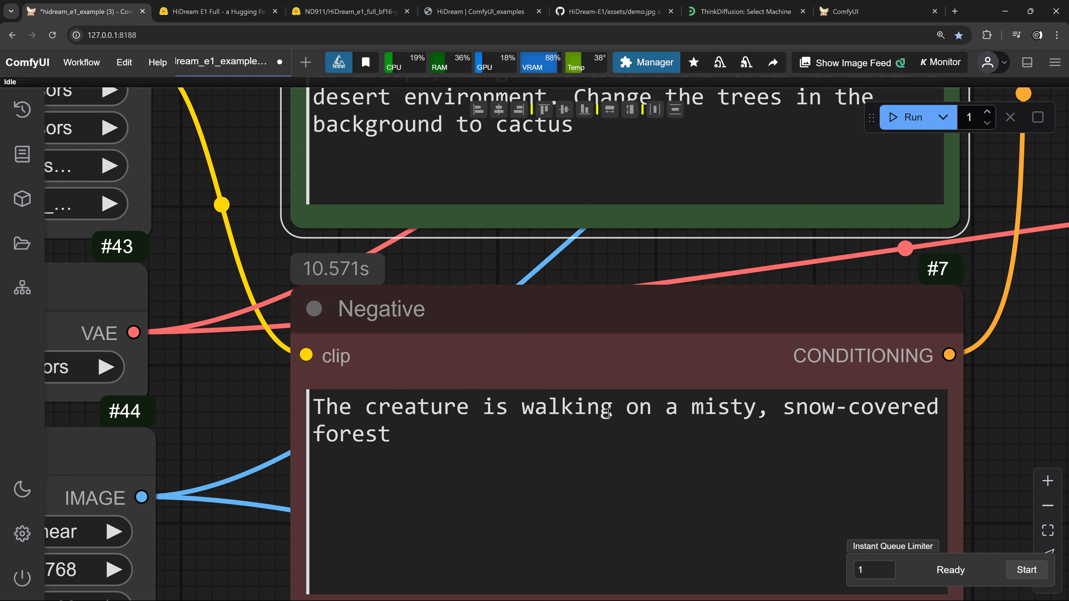
scroll(547, 463, down, 2)
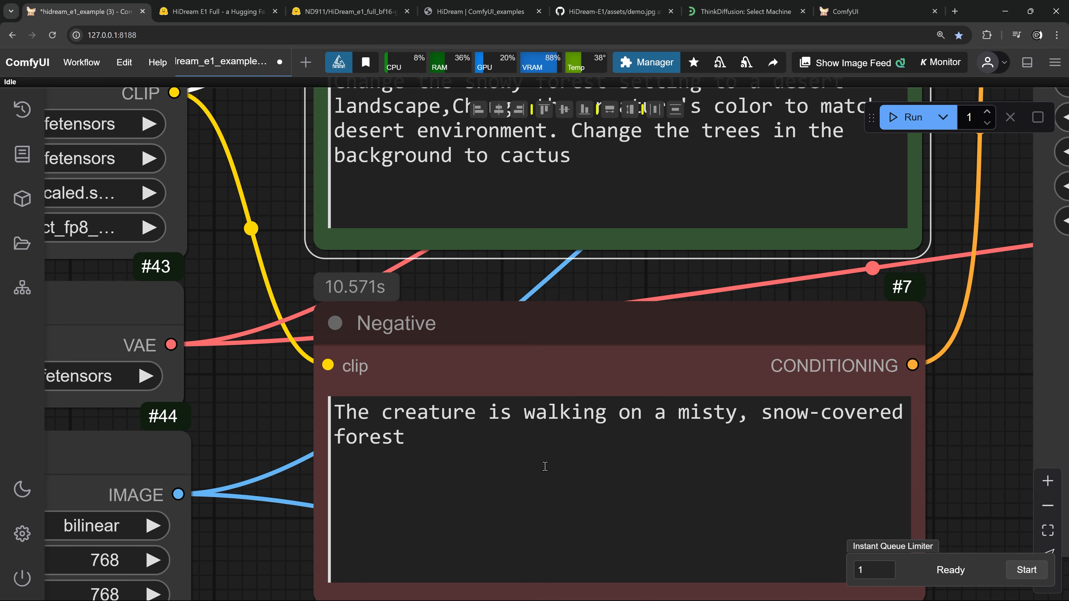
- Check the IP2PSampler's cfg_text and cfg_image settings and its preview for the desert creature edit
scroll(552, 463, down, 2)
drag(821, 484, 364, 466)
drag(930, 435, 780, 512)
scroll(747, 415, up, 1)
scroll(746, 414, up, 1)
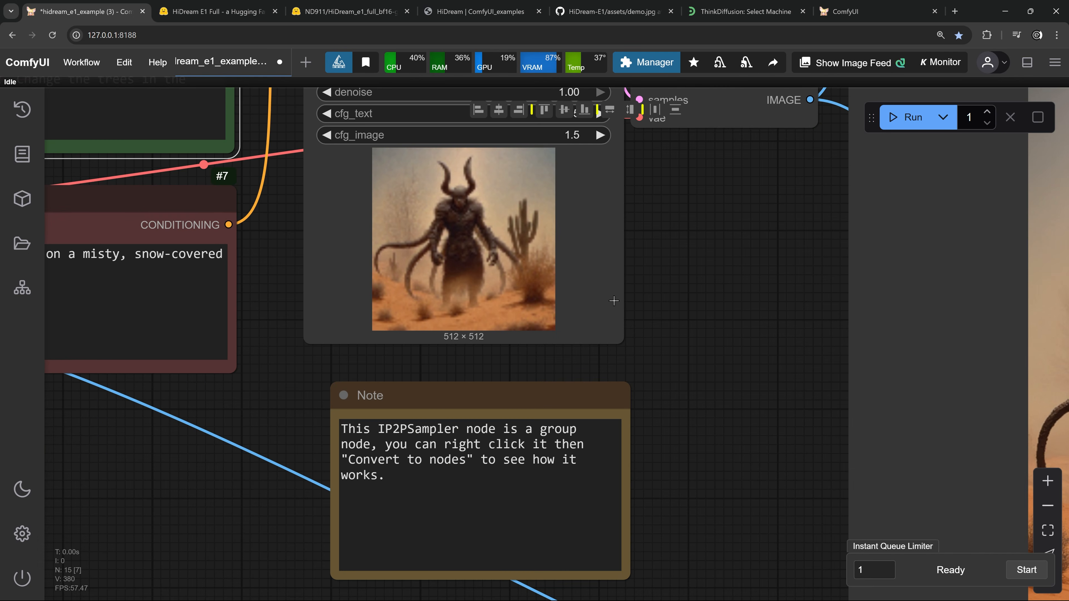
- Compare the desert creature with the snowy forest original in the image comparer, checking the face, tentacles and cactus
drag(723, 471, 606, 121)
drag(795, 492, 243, 383)
drag(367, 416, 46, 293)
scroll(222, 366, up, 10)
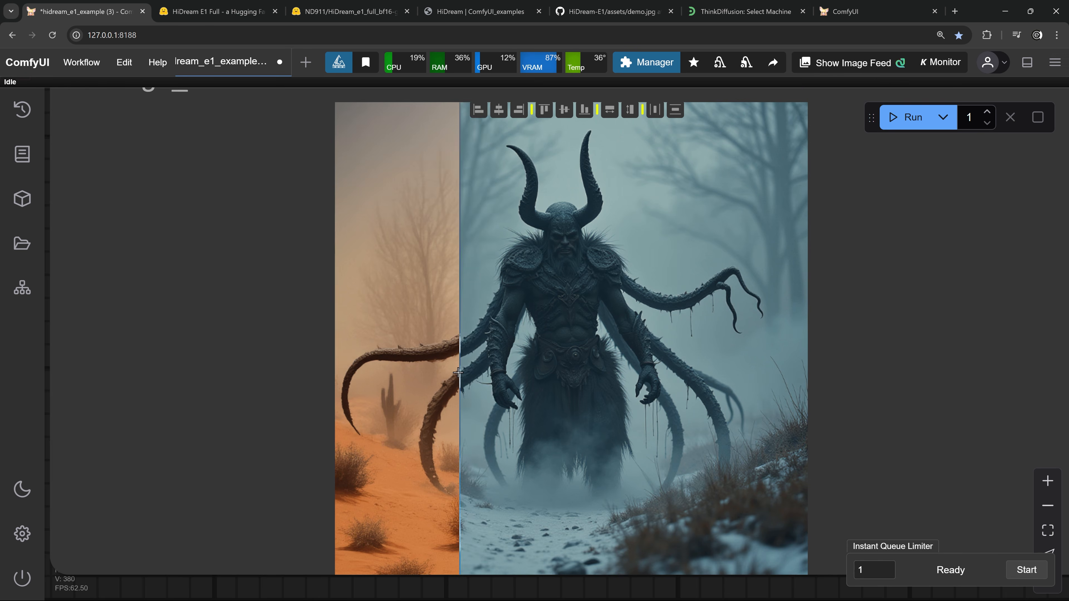
scroll(458, 364, up, 4)
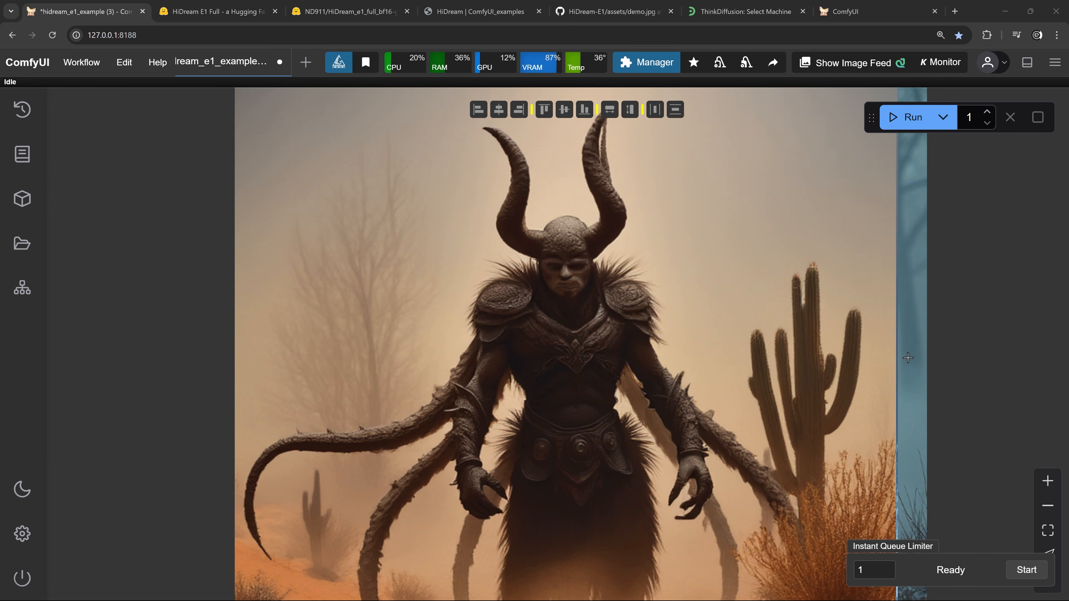
scroll(375, 305, down, 3)
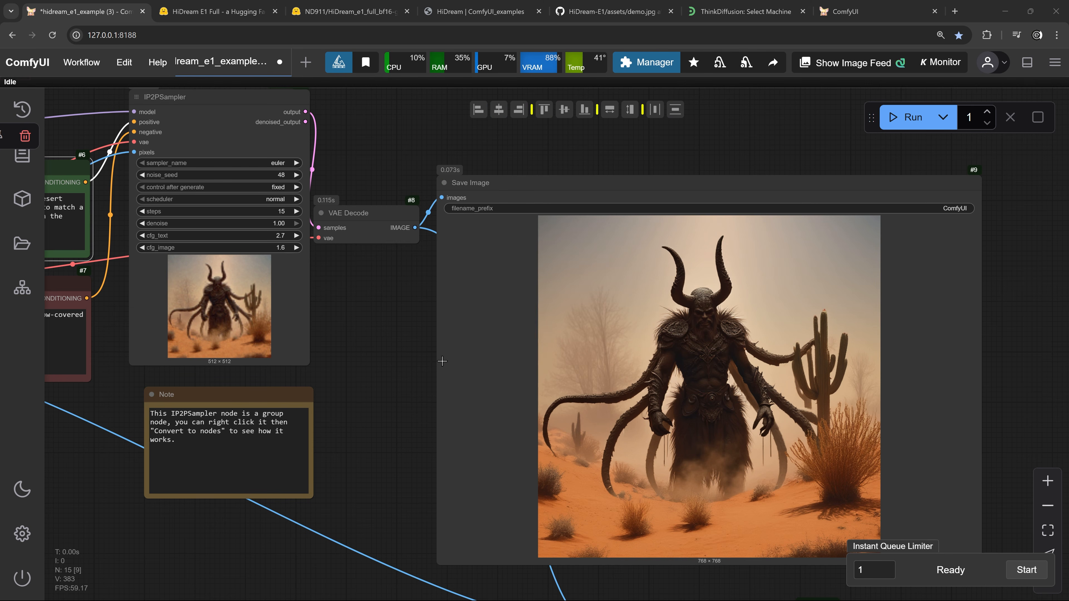
- Examine the changed cfg_text and cfg_image values in the IP2PSampler used for the second desert creature result
drag(357, 338, 499, 417)
scroll(467, 362, up, 6)
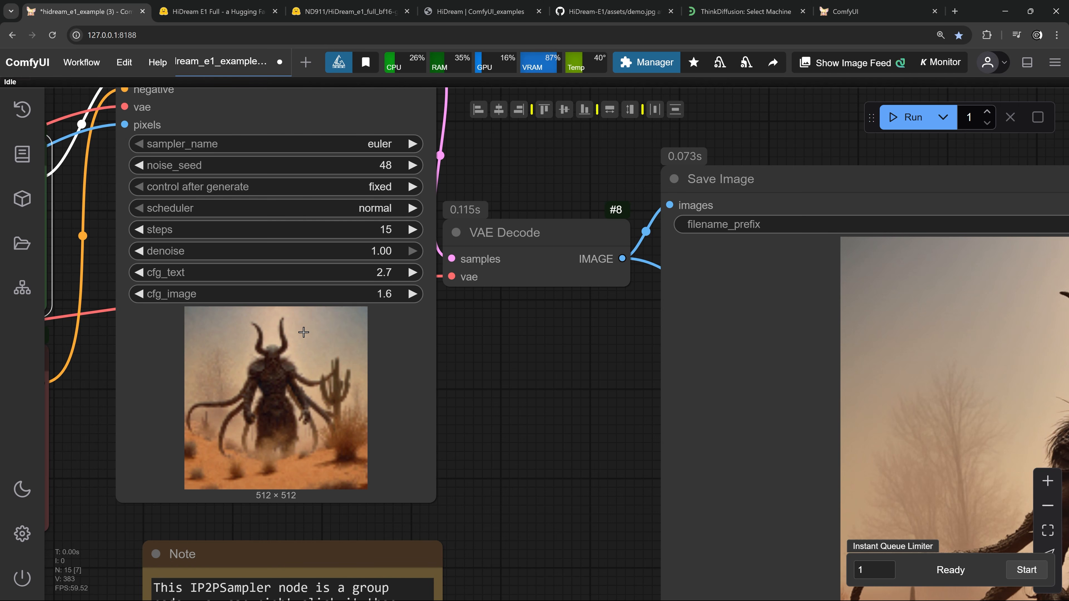
scroll(302, 333, up, 1)
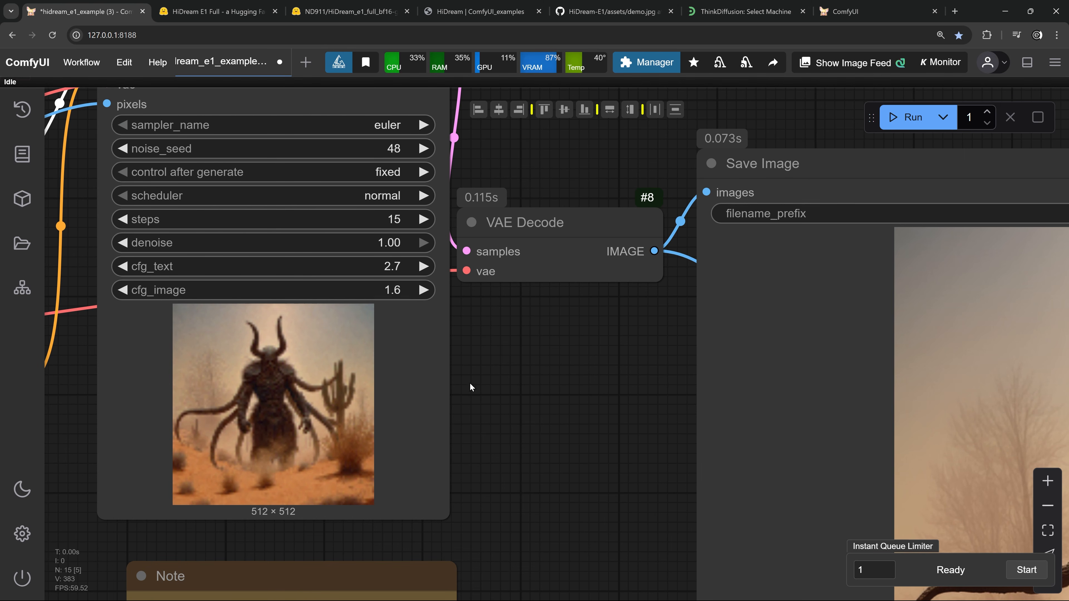
scroll(498, 399, down, 5)
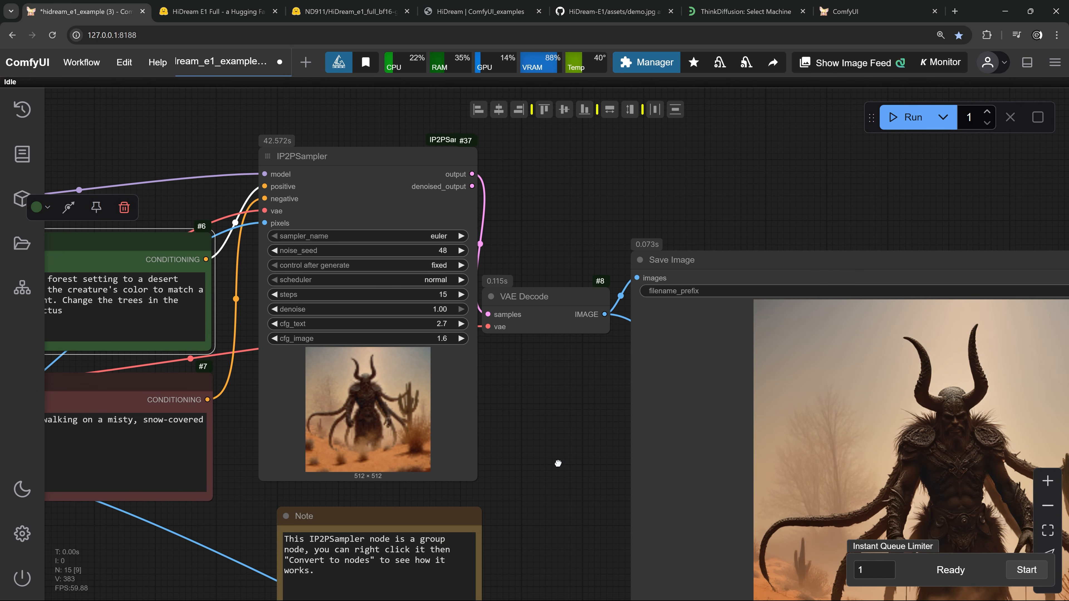
- Compare the second desert creature result with its original in the image comparer, checking how well the creature's details are preserved
drag(558, 463, 488, 322)
drag(528, 447, 366, 233)
drag(410, 397, 241, 248)
scroll(598, 392, up, 12)
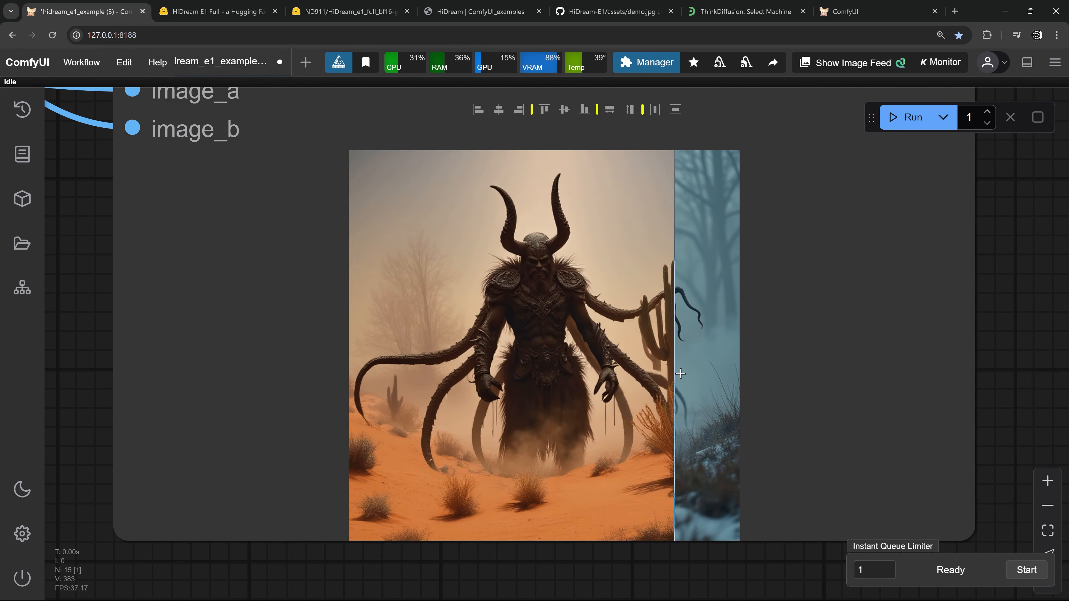
scroll(681, 374, up, 4)
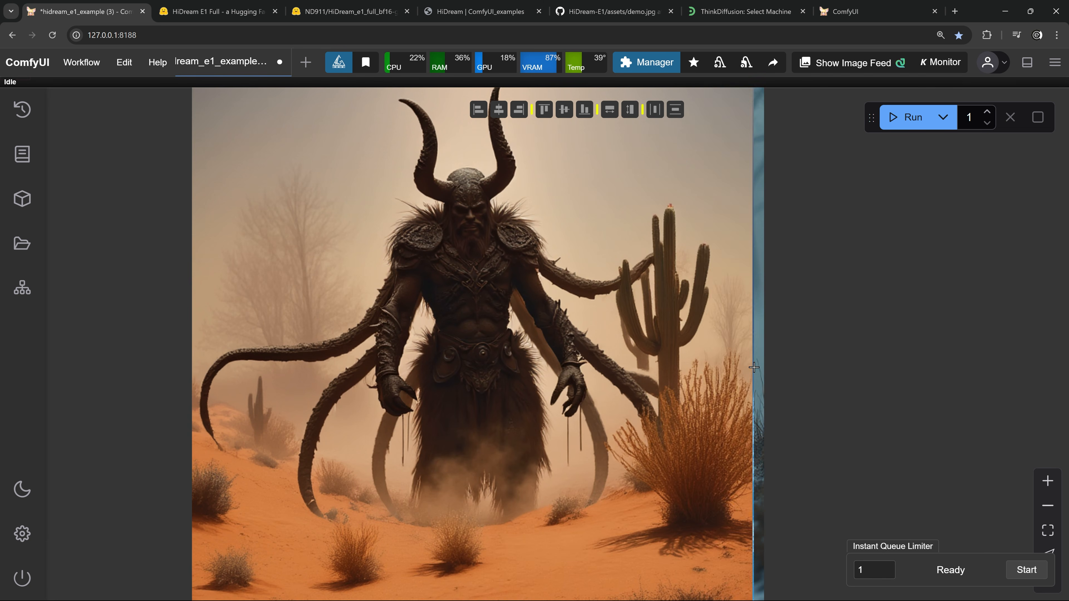
scroll(620, 362, up, 5)
scroll(678, 358, down, 4)
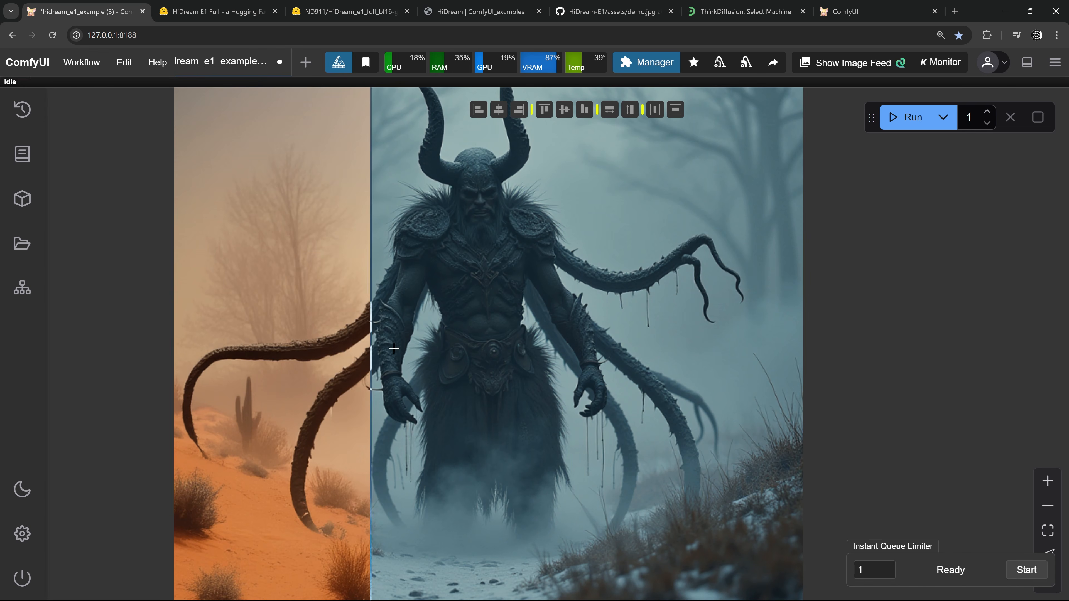
scroll(728, 358, down, 3)
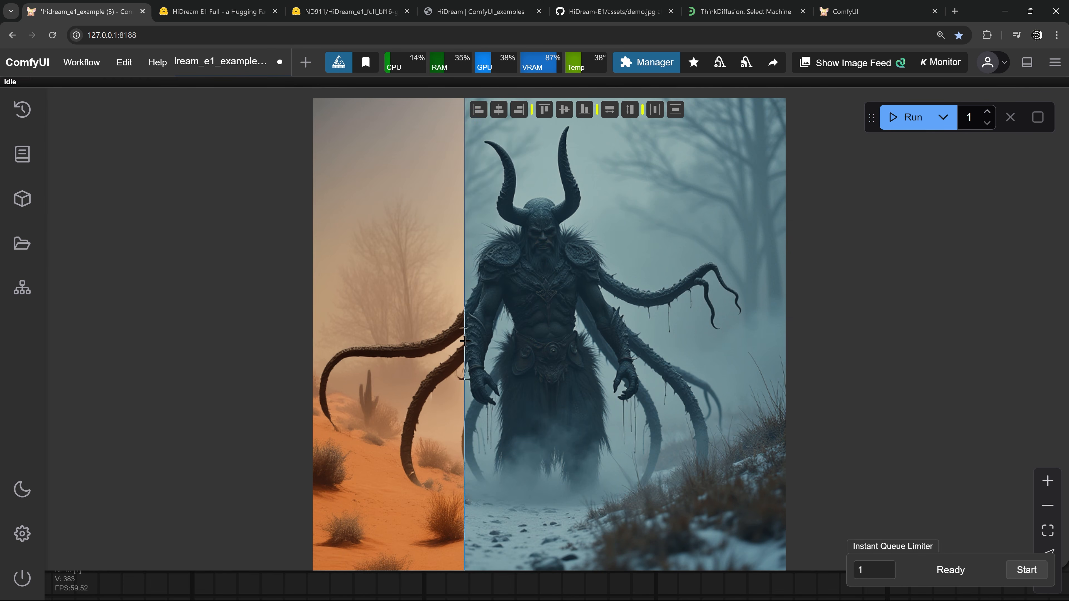
- Inspect the second desert result's tentacles, hands and background trees up close against the original
scroll(468, 383, up, 3)
scroll(541, 387, up, 4)
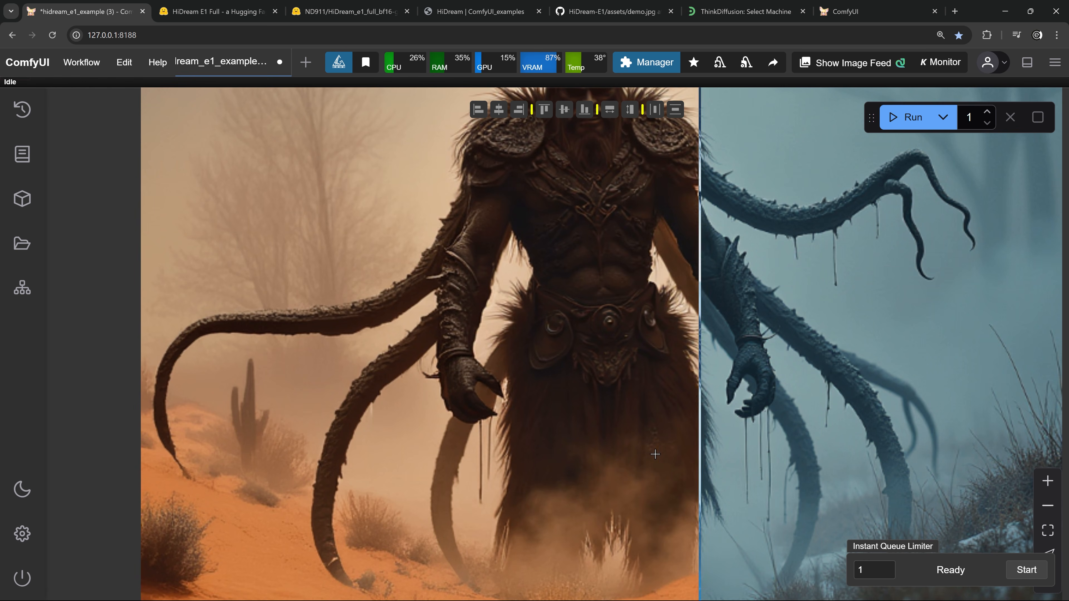
scroll(384, 454, down, 4)
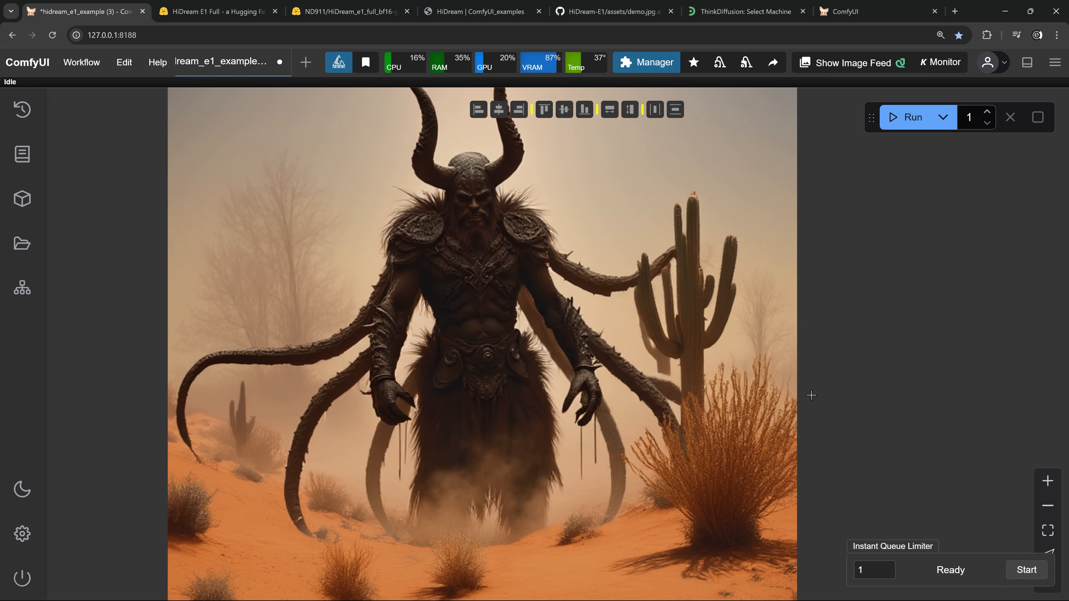
scroll(800, 395, down, 3)
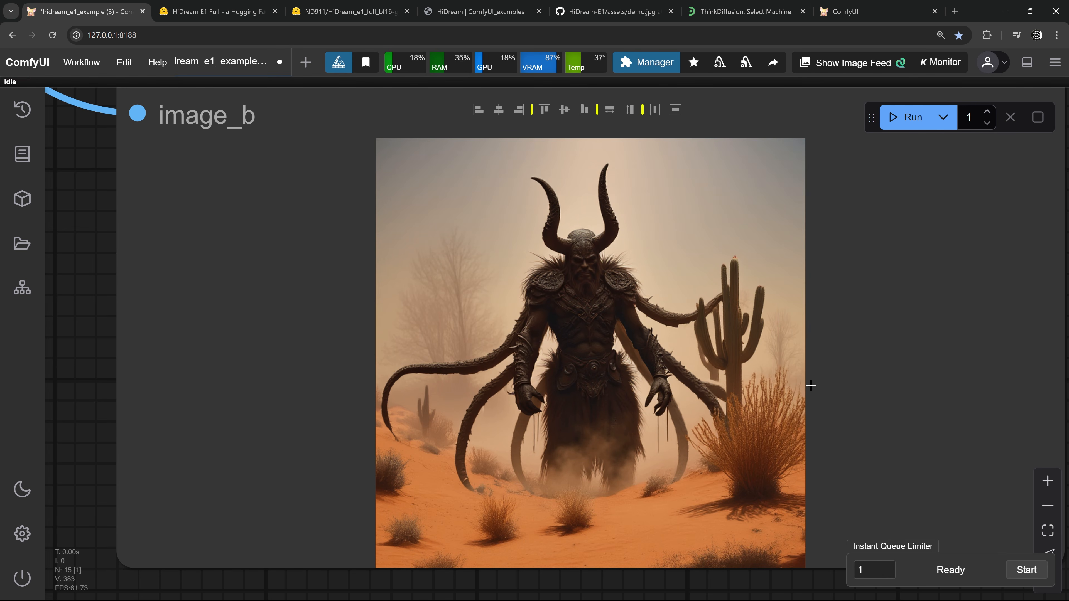
scroll(812, 386, down, 5)
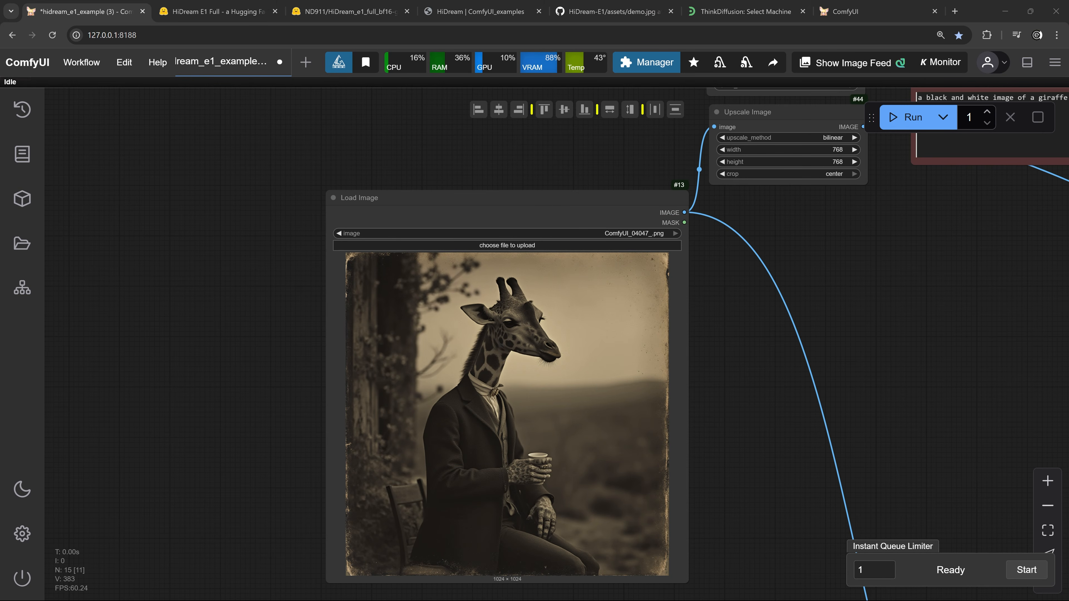
- Examine the sepia photo of the suited giraffe in the Load Image node as the next source image
scroll(535, 352, up, 4)
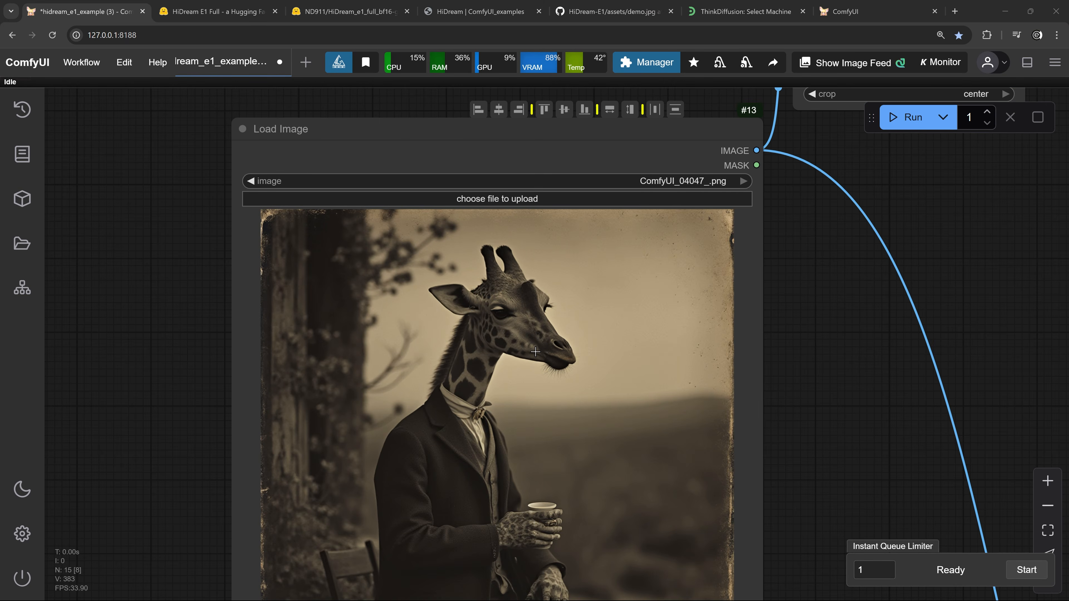
scroll(589, 377, down, 3)
drag(622, 388, 582, 275)
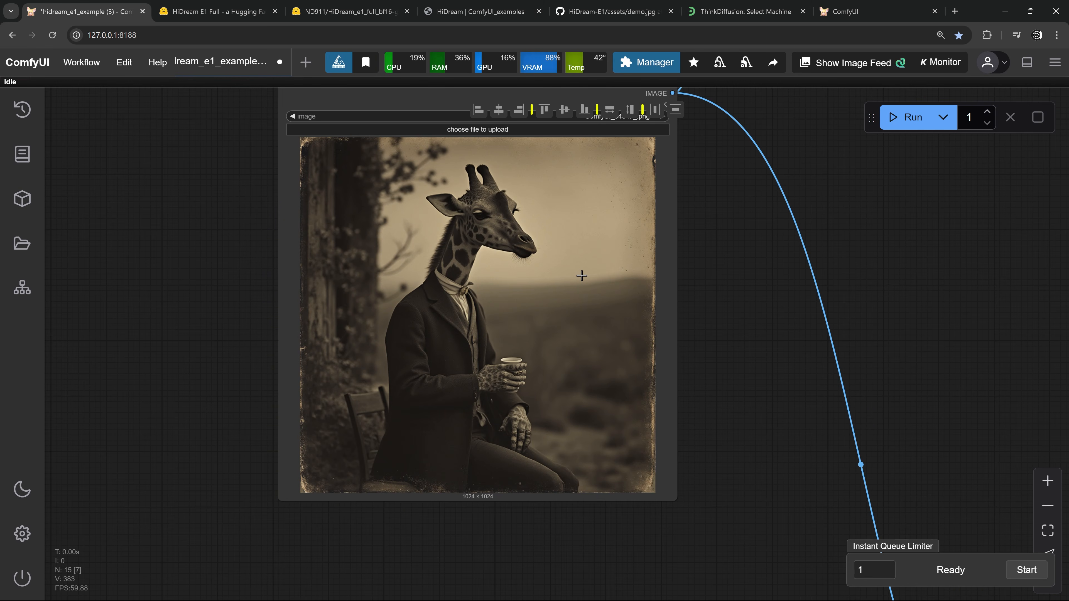
scroll(539, 255, up, 1)
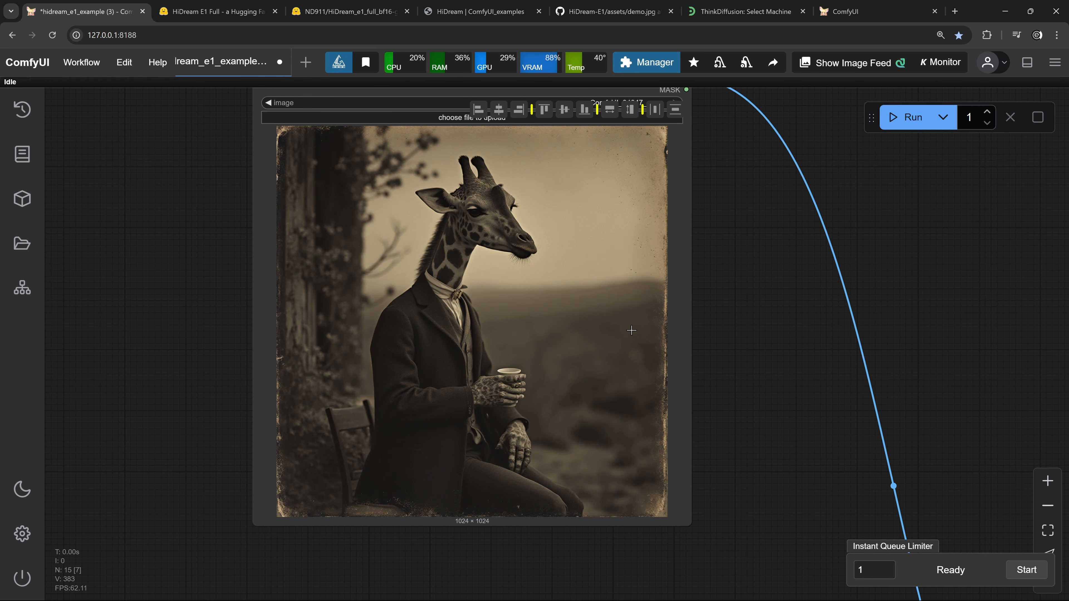
- Compare the colorized giraffe with its sepia original in the image comparer, checking the coat, face and landscape
scroll(795, 288, down, 10)
drag(981, 294, 163, 412)
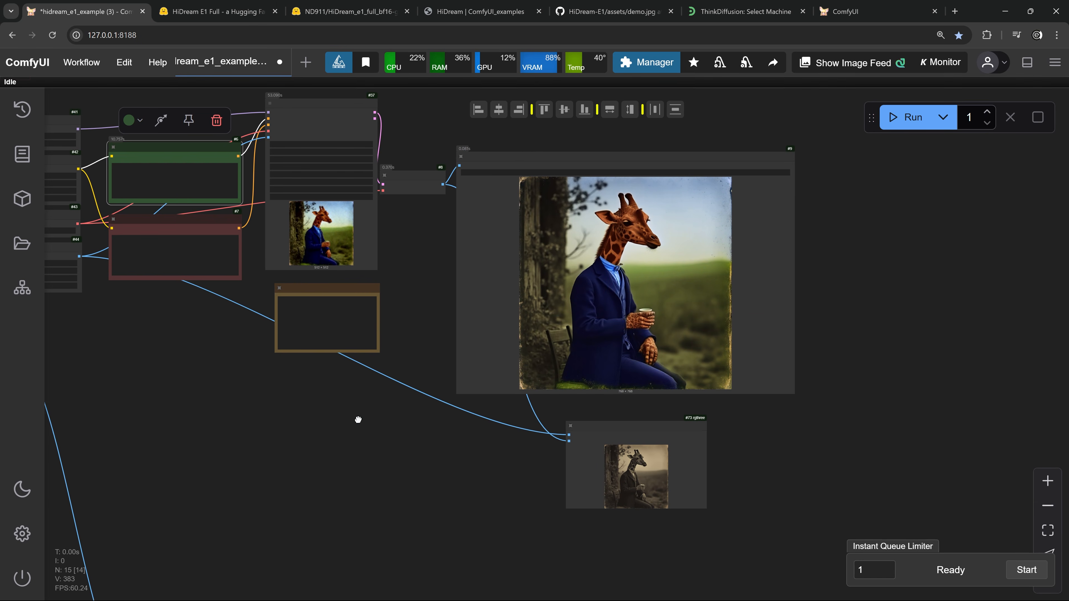
scroll(484, 388, up, 15)
scroll(500, 386, up, 5)
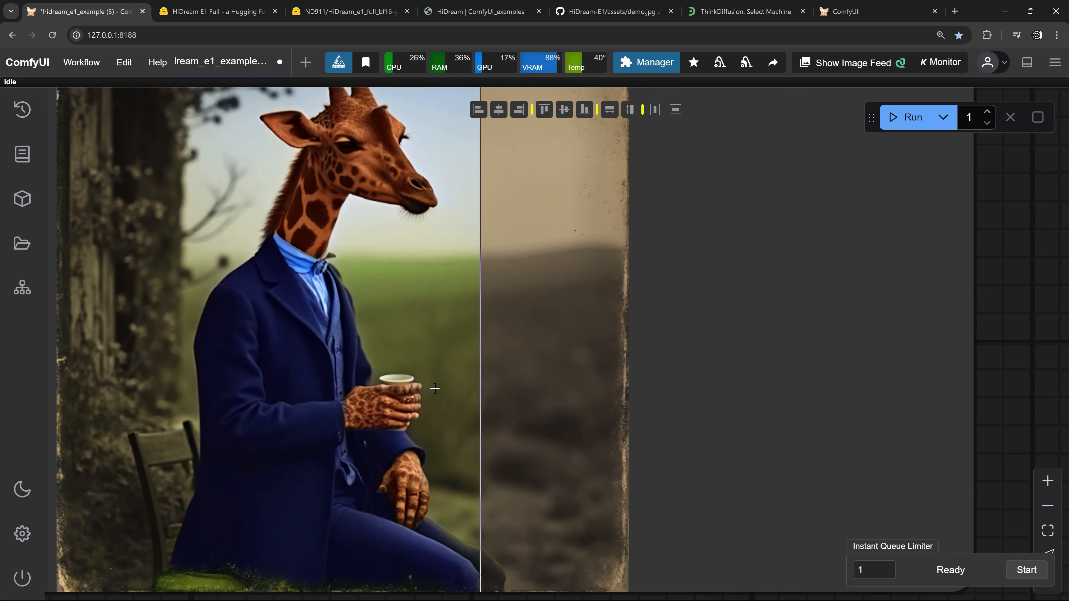
drag(263, 391, 370, 365)
scroll(392, 425, down, 1)
drag(387, 425, 387, 485)
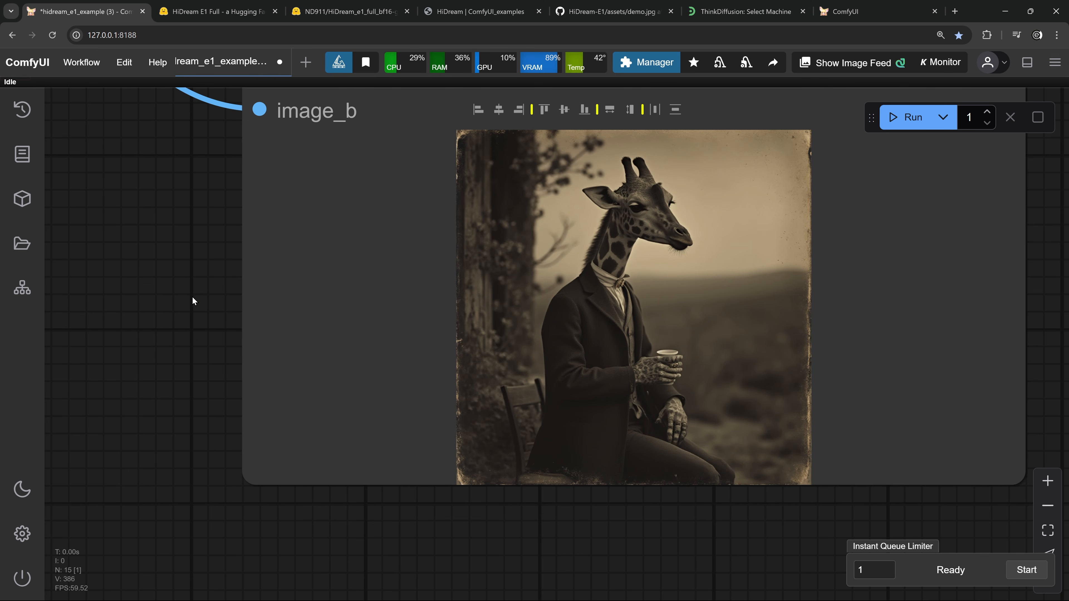
- Compare the sepia-toned pencil drawing of the giraffe with the original photo in the image comparer
drag(193, 296, 93, 293)
scroll(279, 278, up, 2)
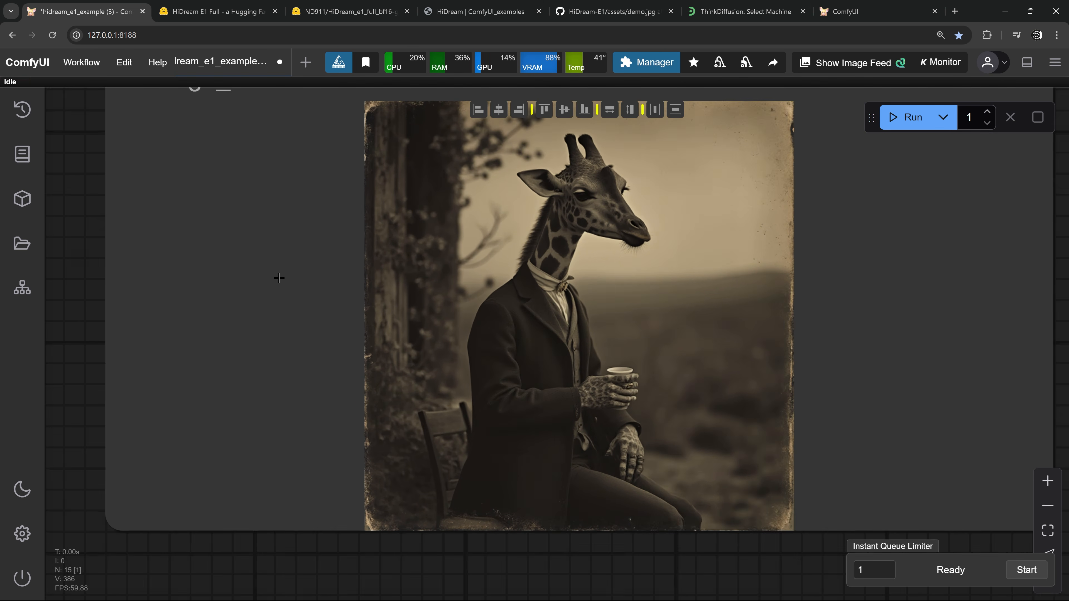
scroll(279, 278, up, 1)
drag(279, 278, 144, 285)
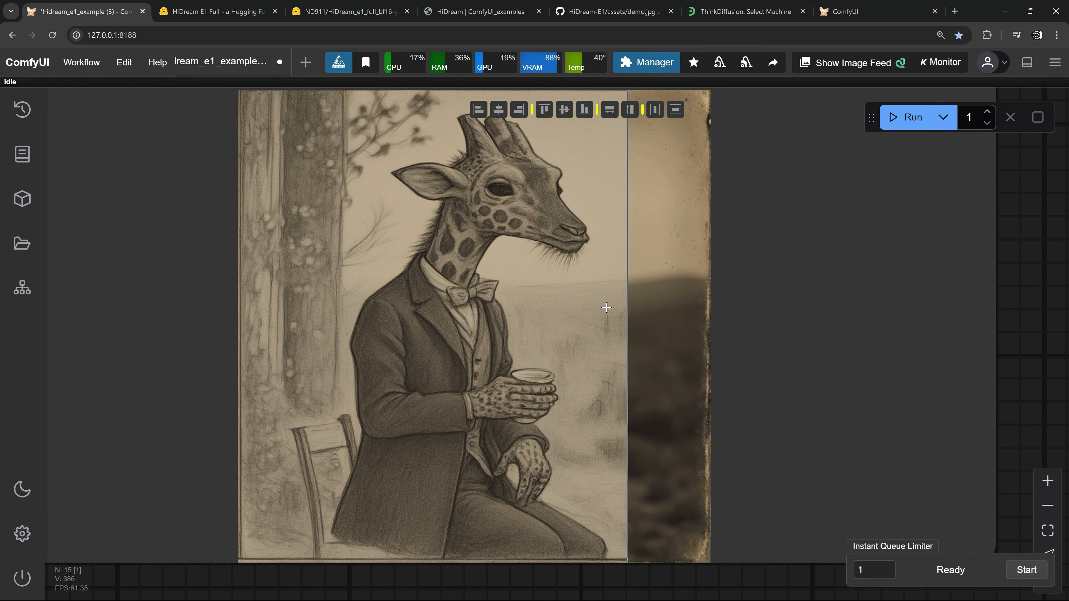
scroll(645, 333, down, 5)
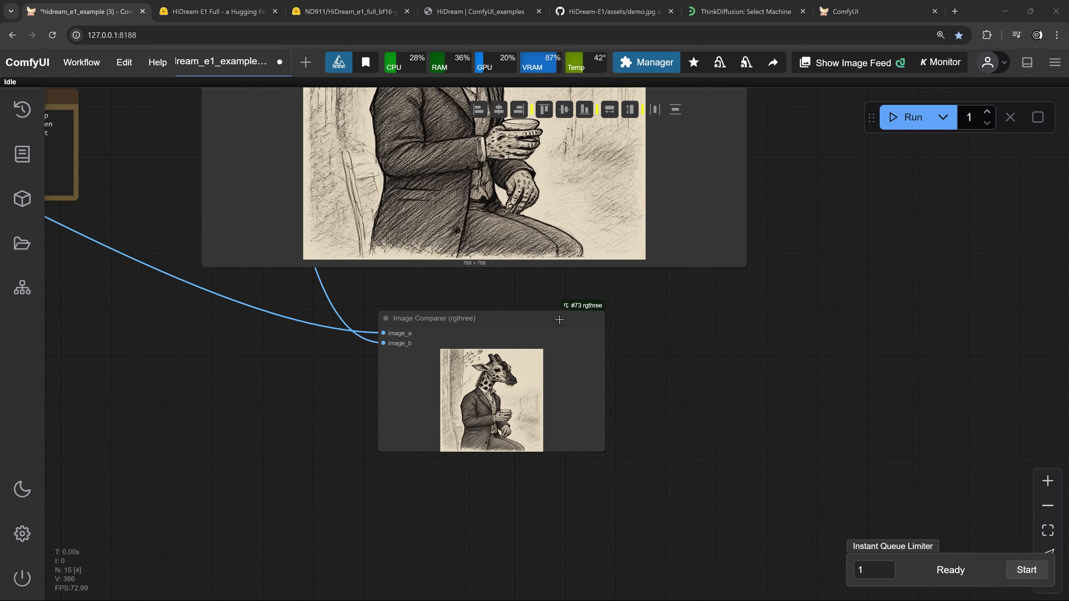
- Compare the high-contrast black hatched sketch of the giraffe with the original photo in the image comparer
scroll(542, 273, up, 3)
scroll(542, 273, up, 3)
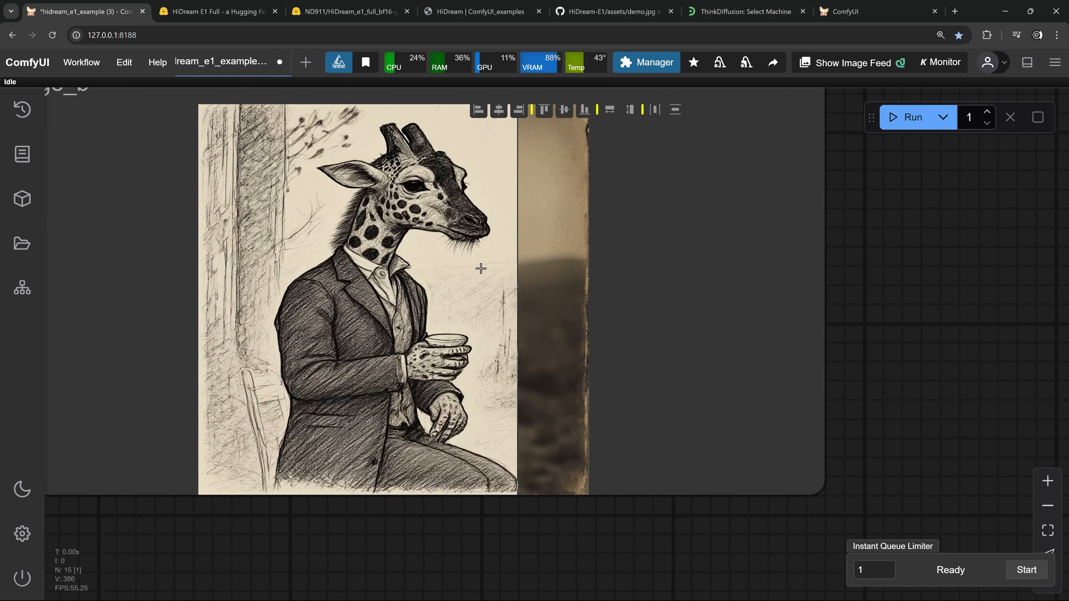
scroll(219, 310, up, 2)
scroll(665, 306, down, 3)
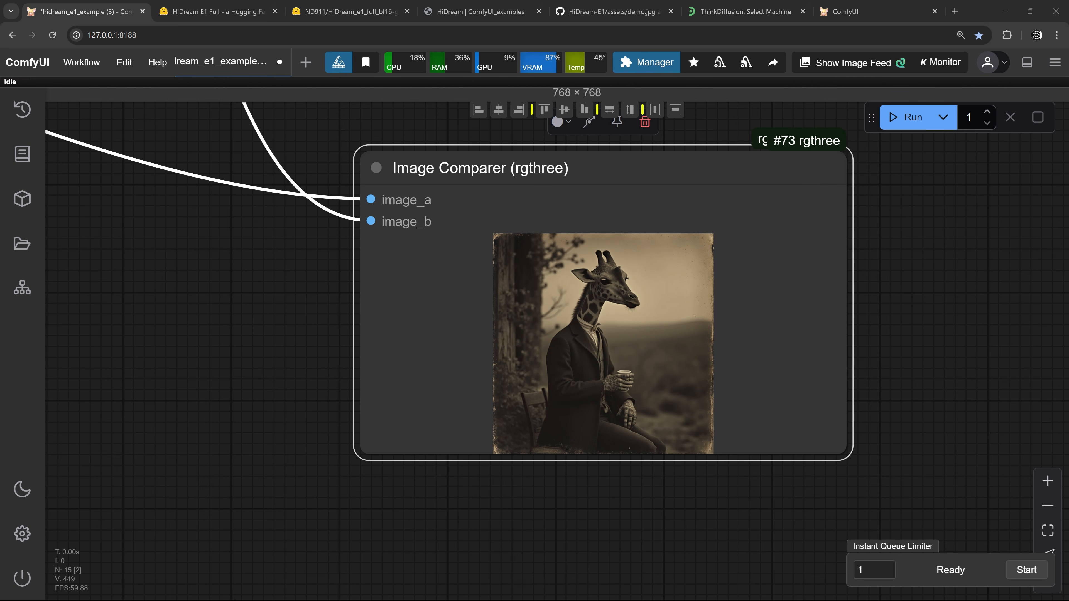
- Compare the flat-colour inked illustration of the suited giraffe with the sepia original in the image comparer
scroll(271, 340, up, 1)
drag(270, 339, 138, 341)
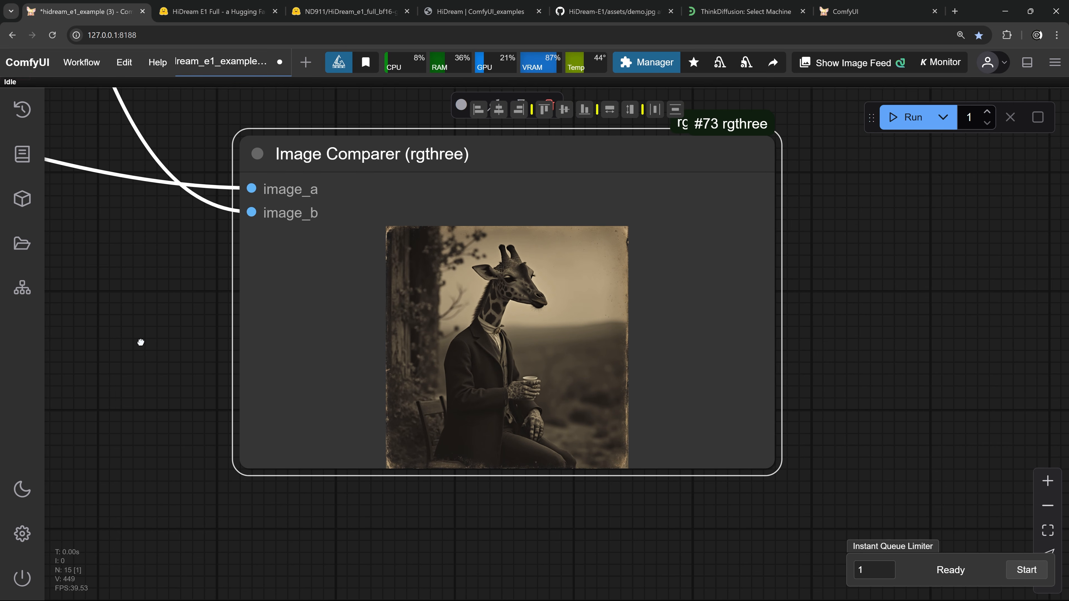
scroll(142, 340, up, 1)
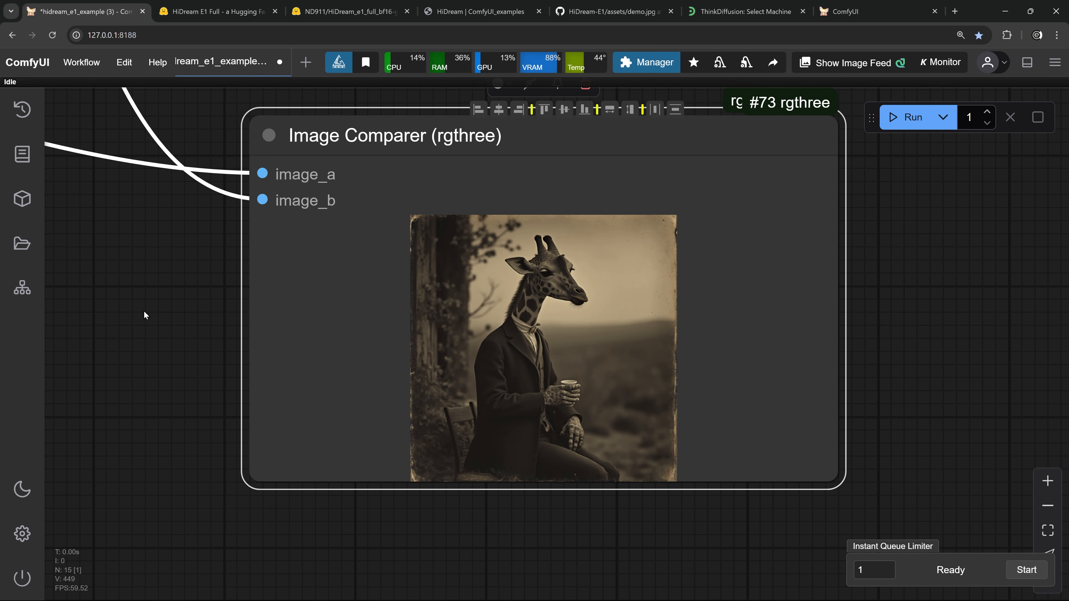
scroll(686, 421, up, 3)
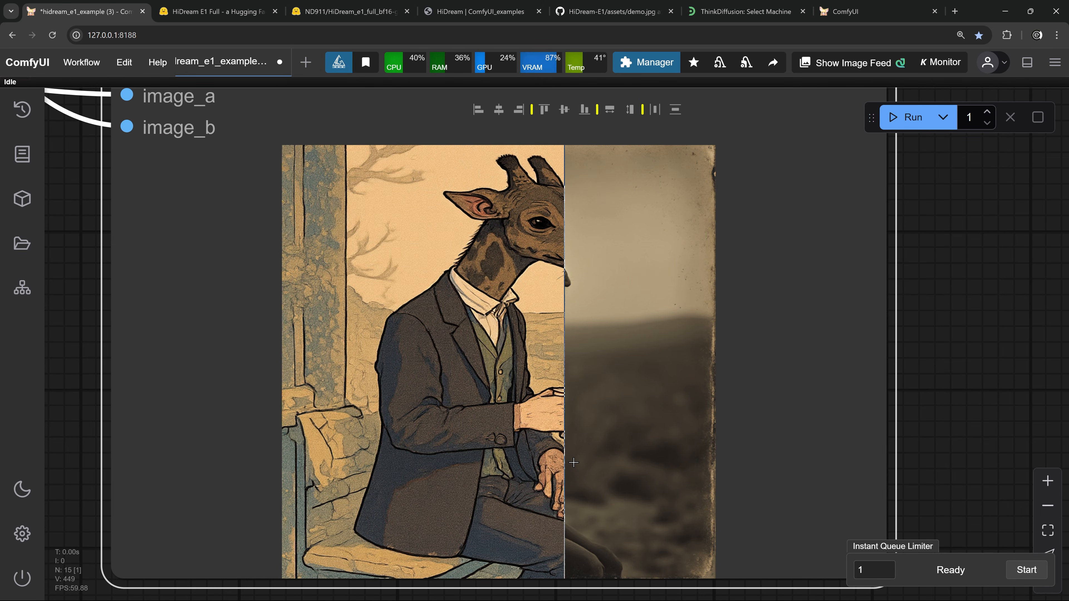
scroll(714, 479, up, 1)
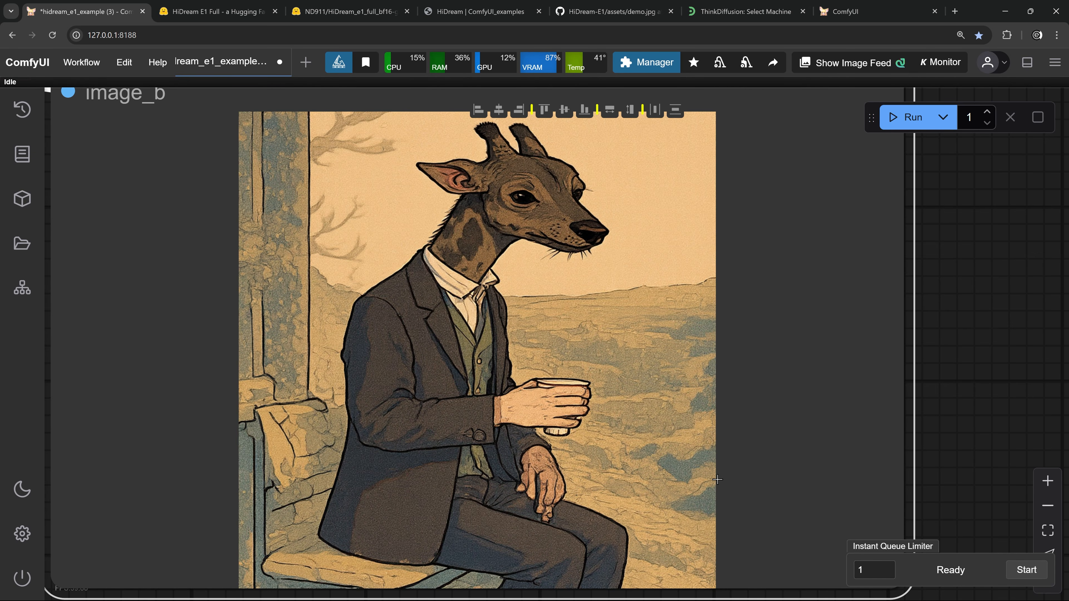
scroll(735, 480, up, 1)
scroll(737, 480, down, 2)
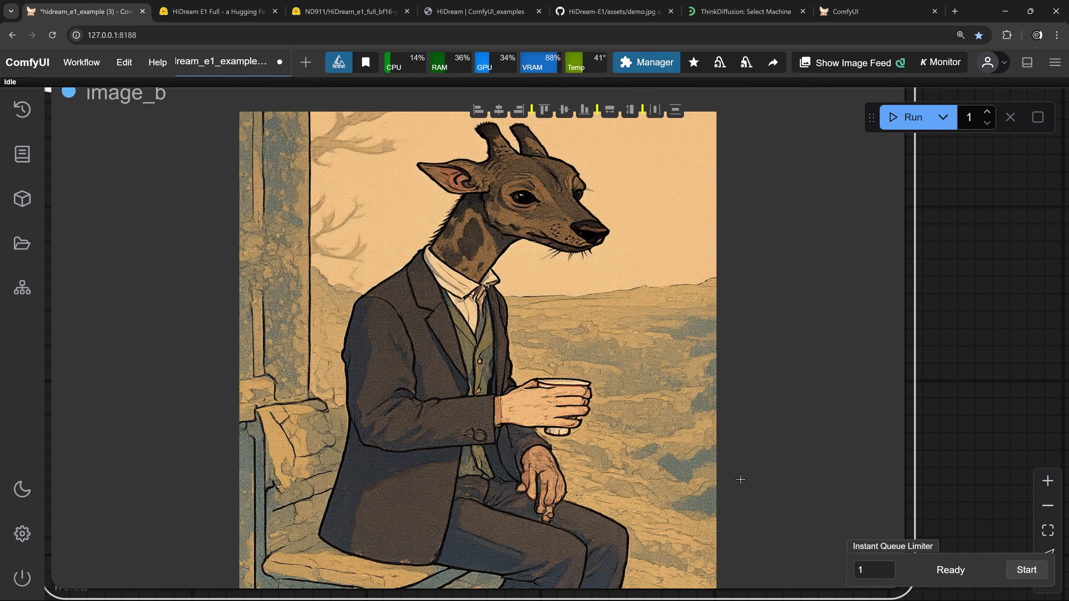
scroll(744, 478, down, 7)
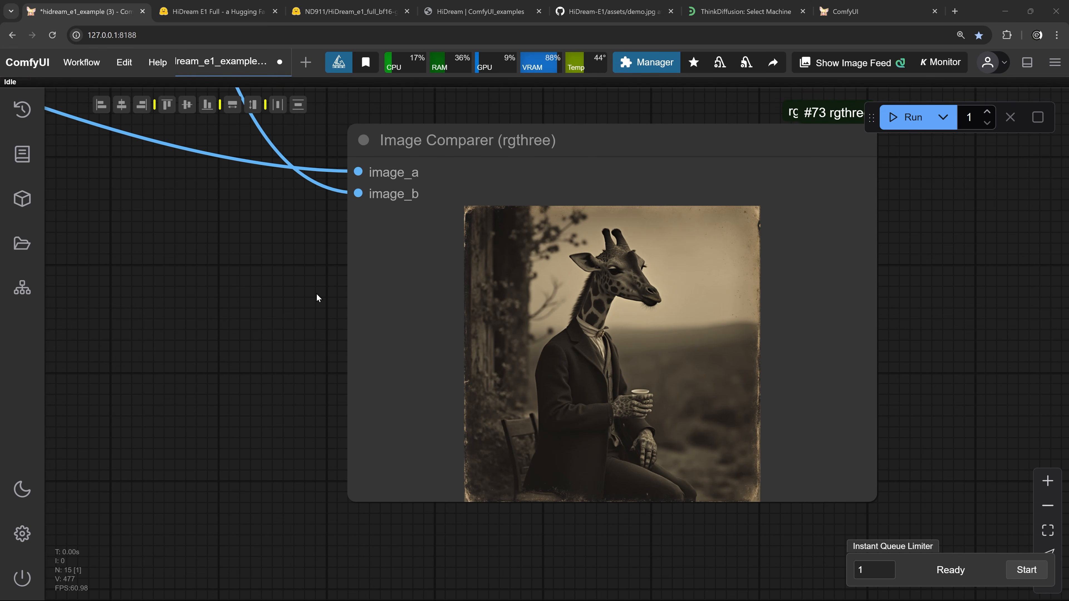
- Compare the dog-headed version of the suited figure with the original giraffe photo in the image comparer
drag(391, 308, 198, 277)
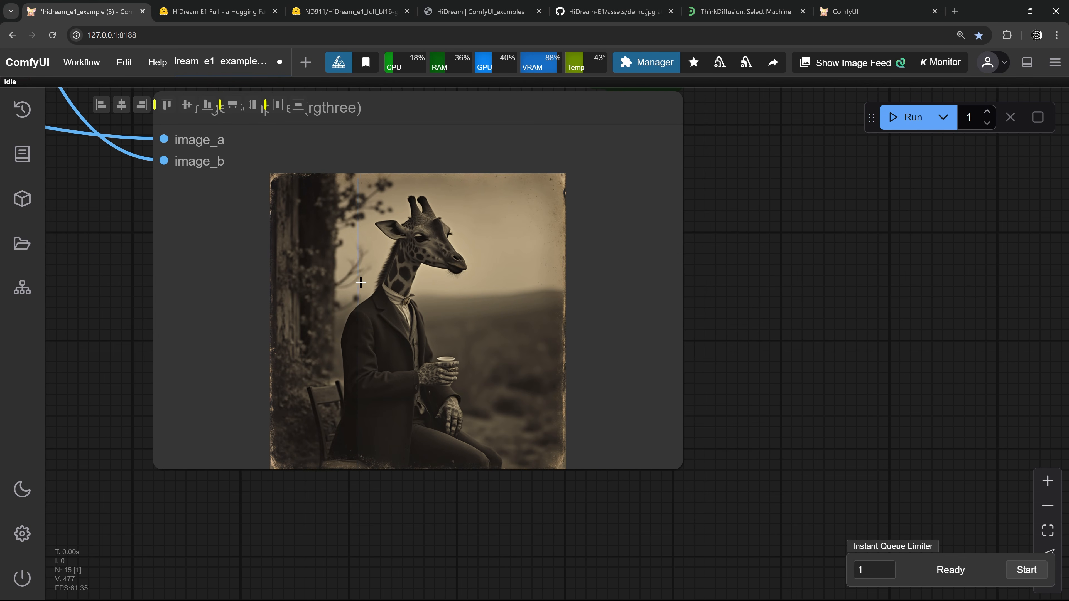
scroll(358, 280, up, 3)
scroll(507, 294, up, 4)
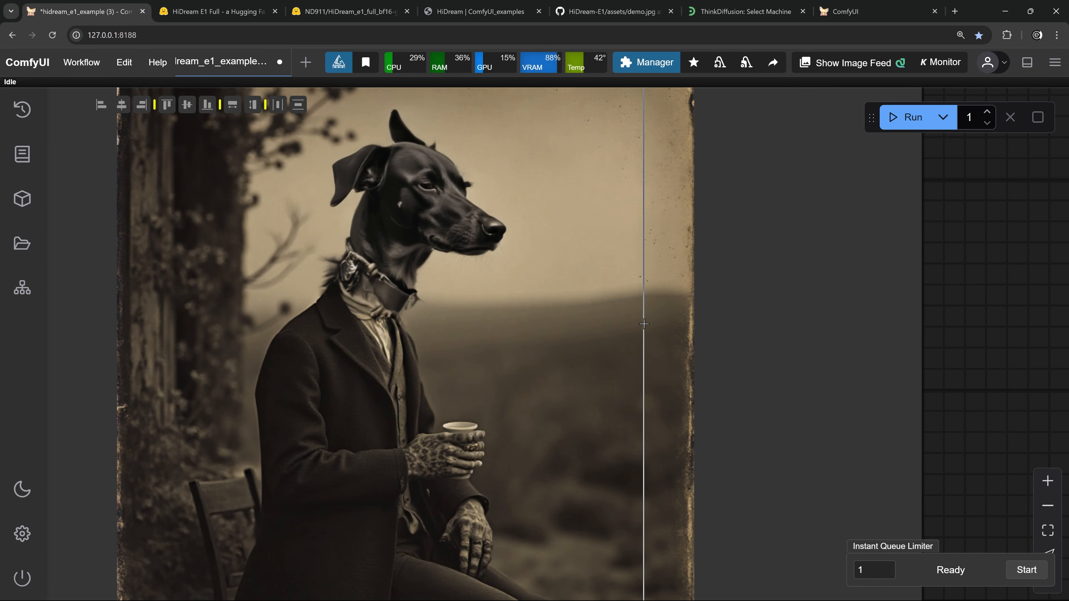
scroll(646, 322, down, 2)
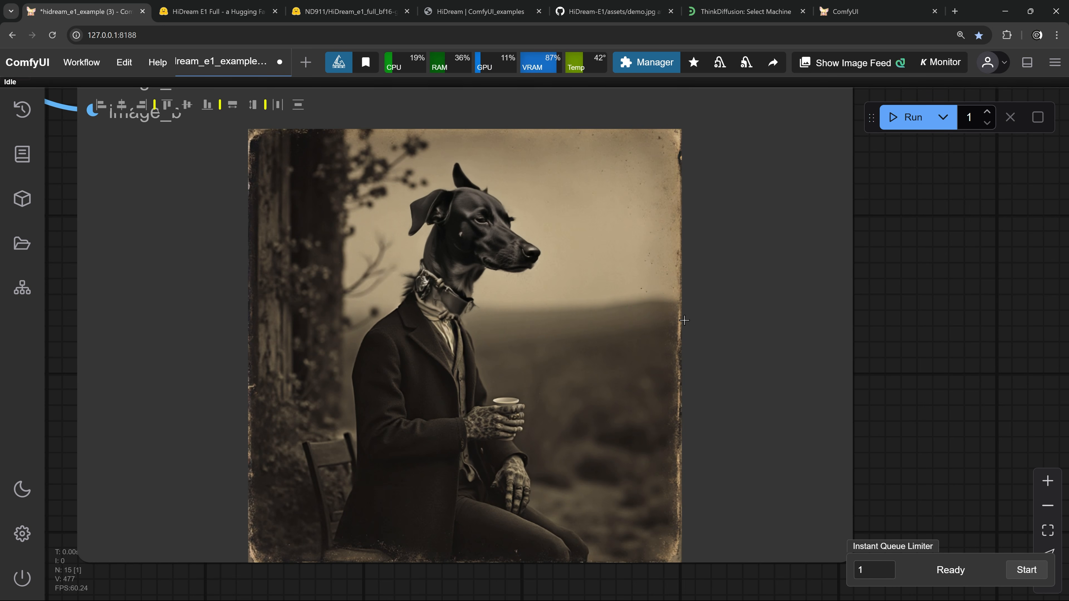
- Review the positive and negative prompts of the giraffe-to-dog edit together with its IP2PSampler cfg settings
scroll(686, 320, down, 10)
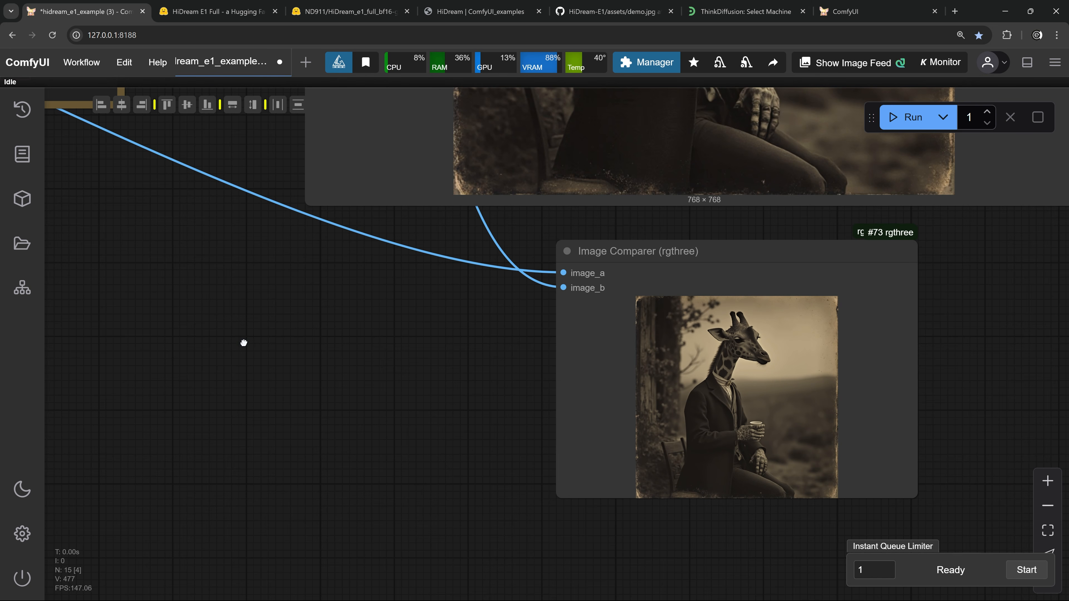
drag(244, 343, 360, 411)
drag(269, 367, 606, 550)
drag(215, 337, 446, 564)
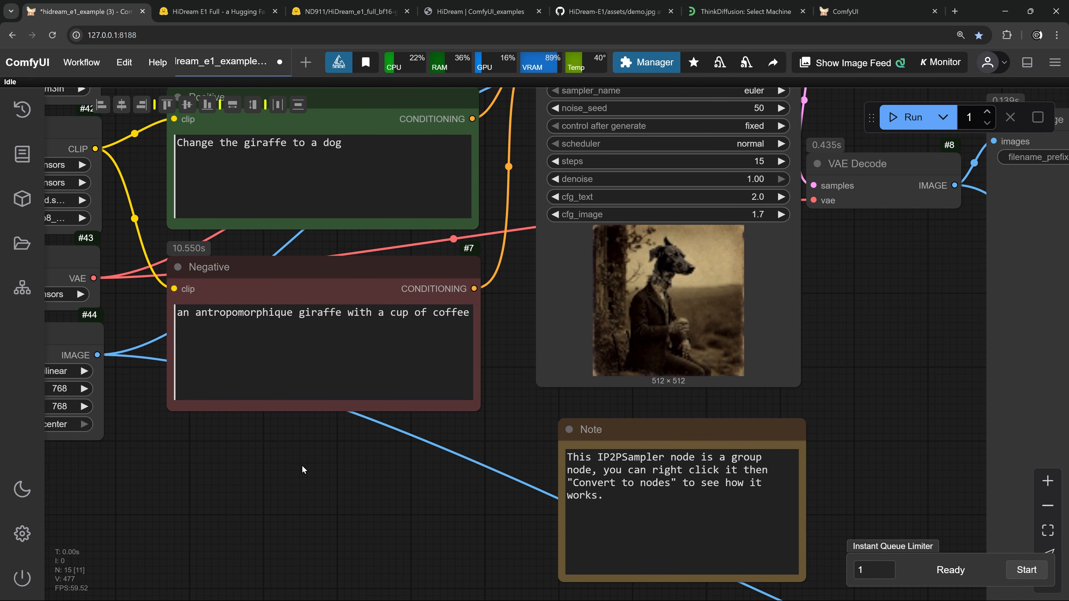
drag(273, 403, 342, 462)
scroll(314, 424, up, 1)
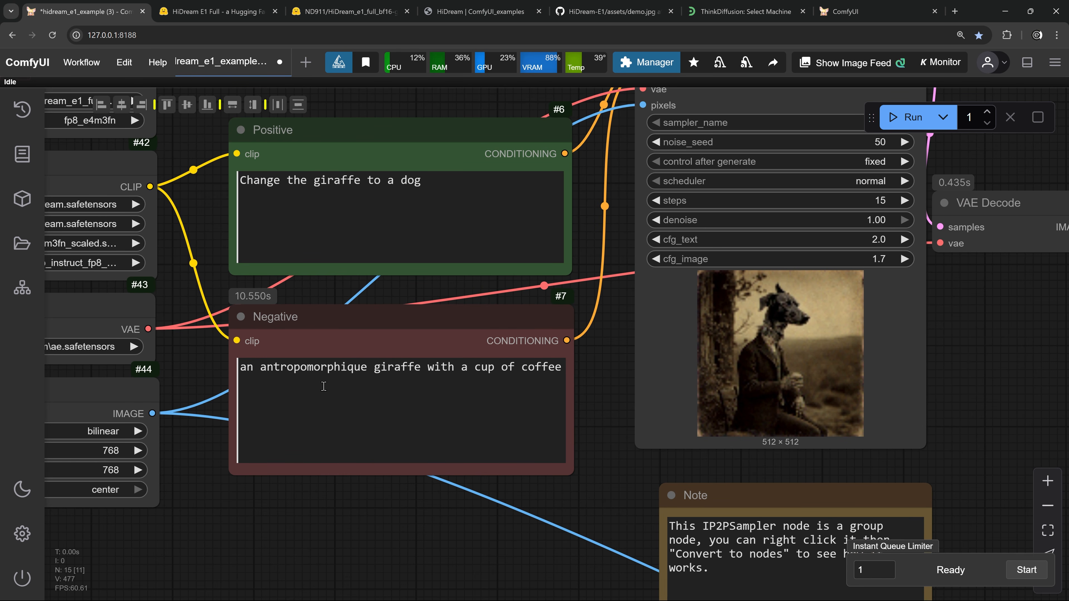
drag(555, 396, 519, 432)
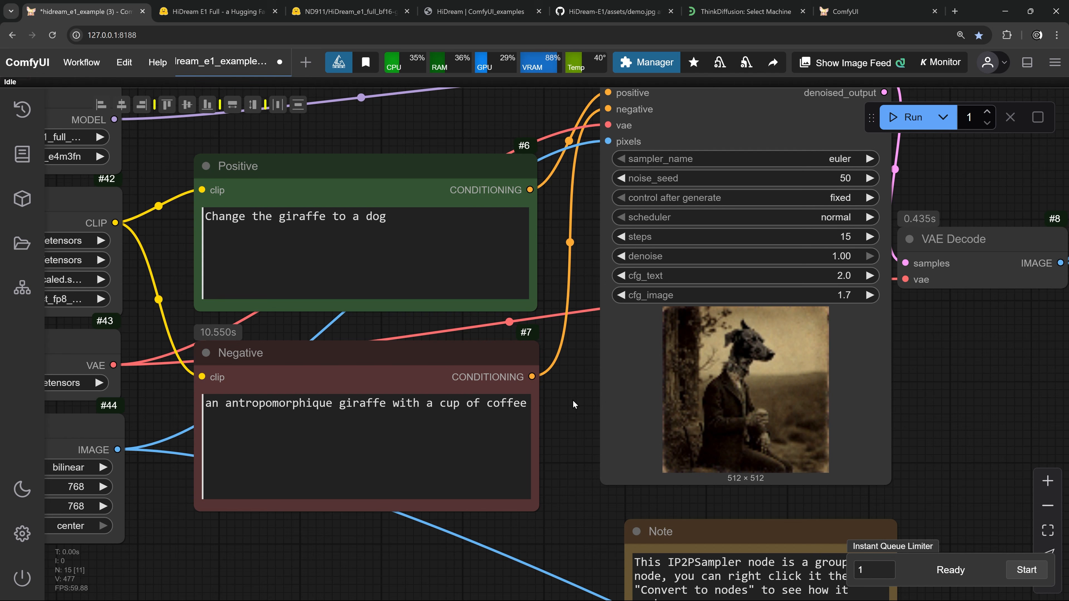
drag(573, 401, 511, 451)
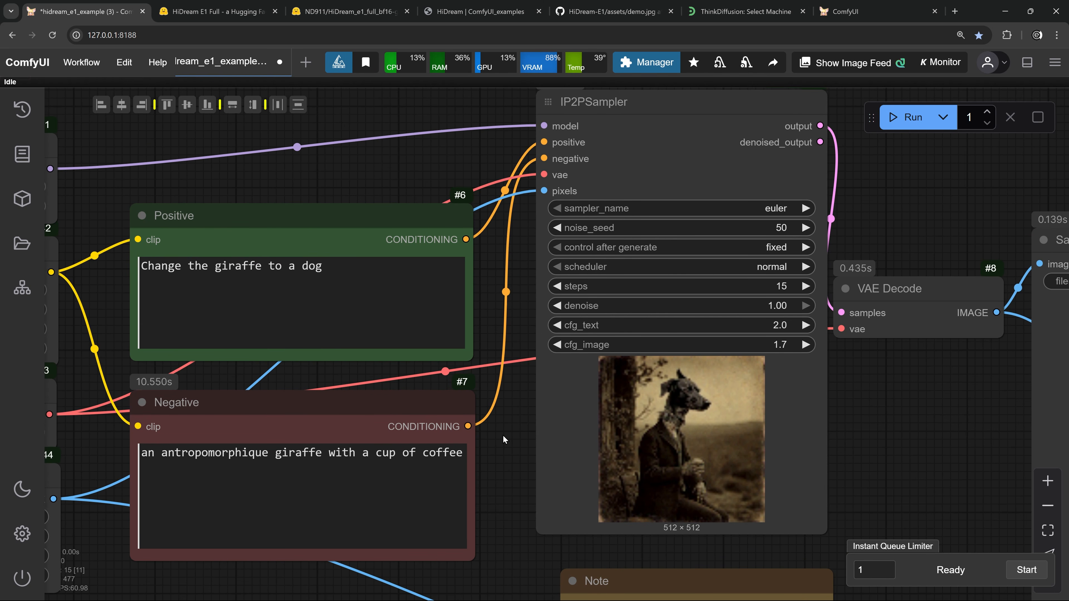
scroll(207, 289, up, 3)
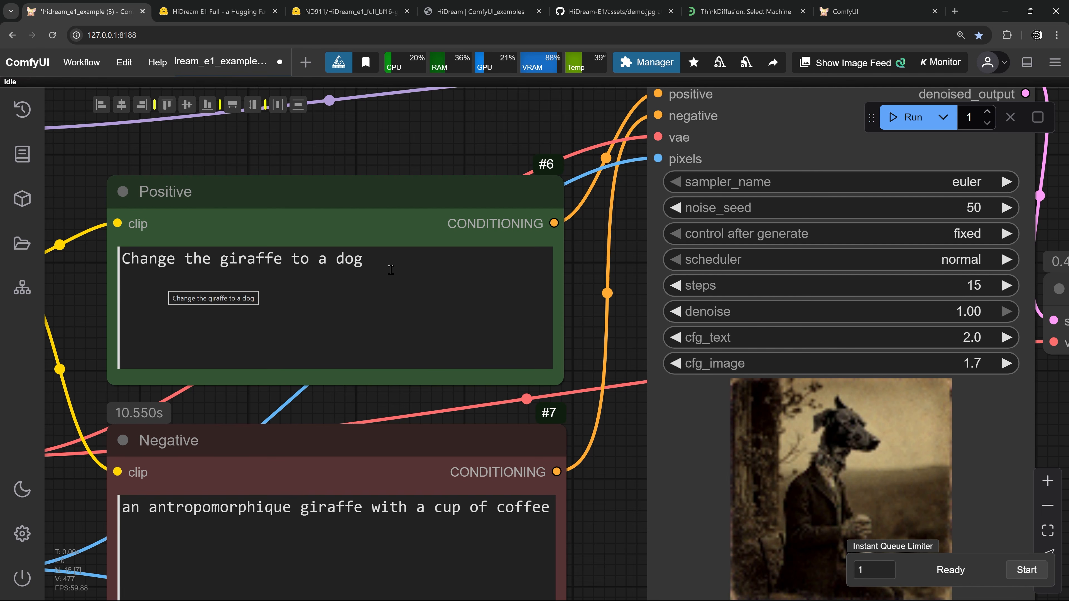
drag(586, 325, 208, 334)
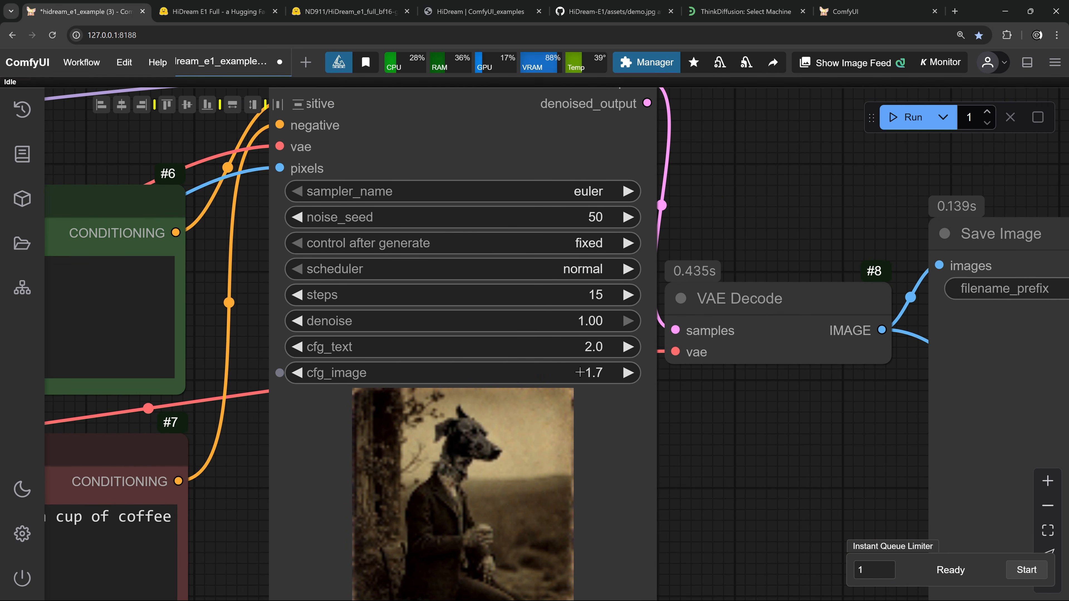
scroll(522, 395, up, 1)
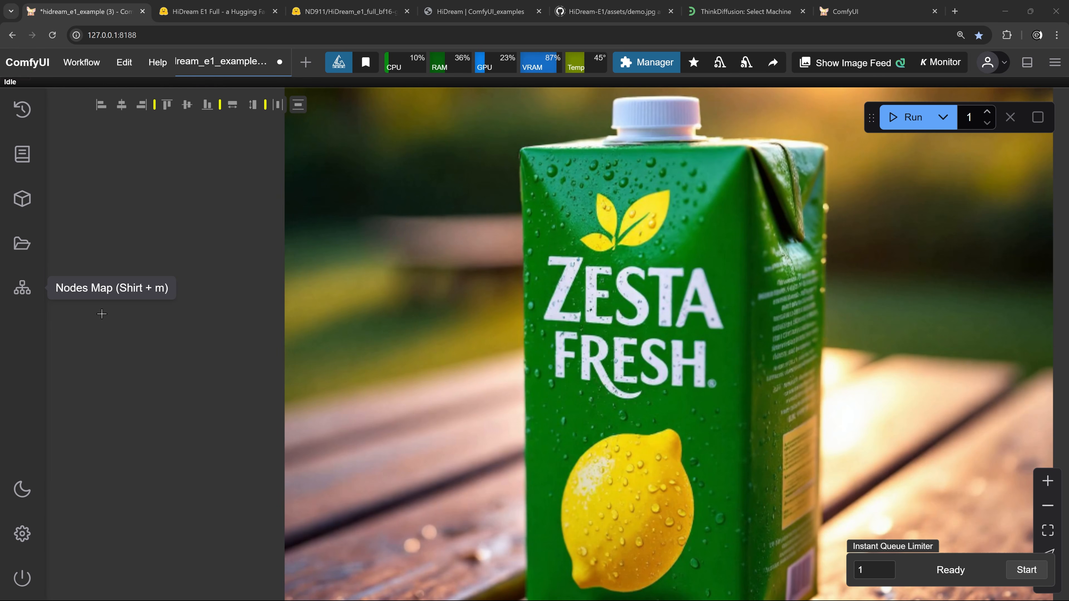
- Compare the relabelled "Citron" juice carton with the original "Zesta Fresh" carton in the image comparer, checking the lettering and lemon
scroll(101, 372, down, 3)
scroll(133, 375, down, 1)
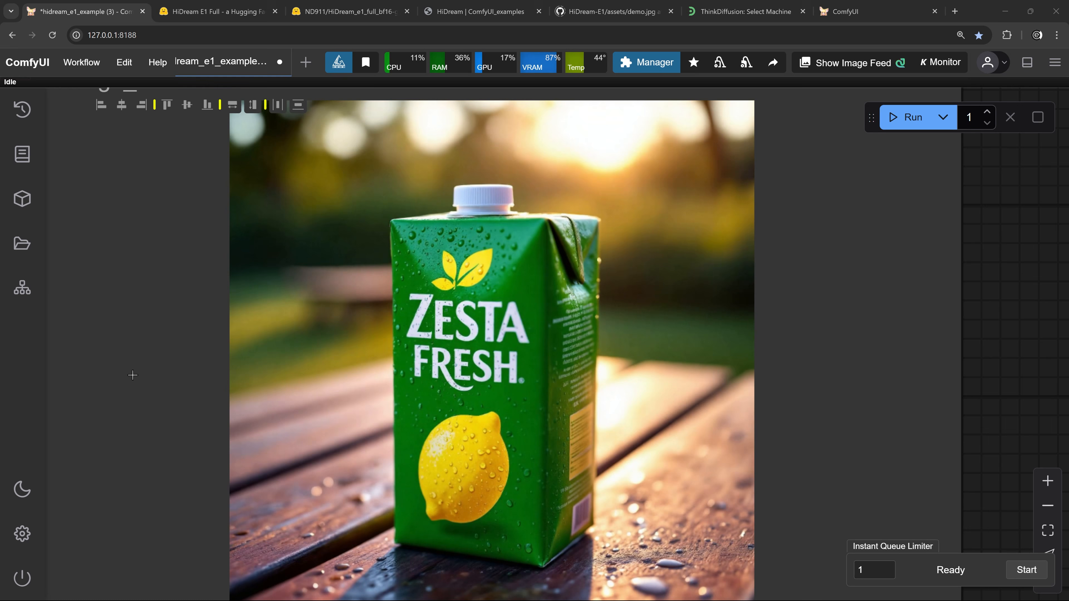
scroll(153, 375, down, 1)
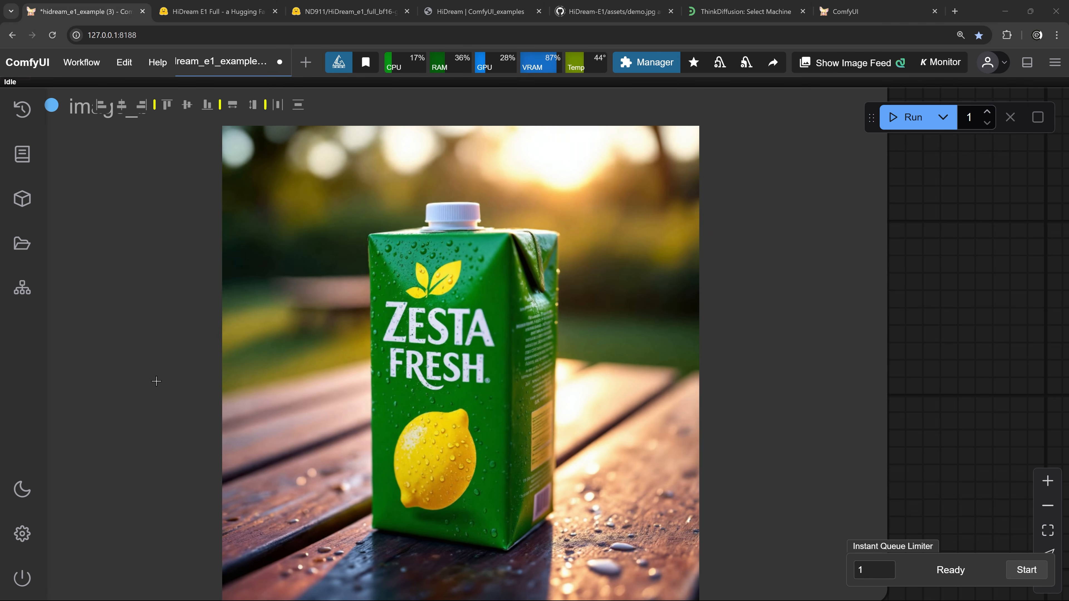
scroll(159, 382, up, 1)
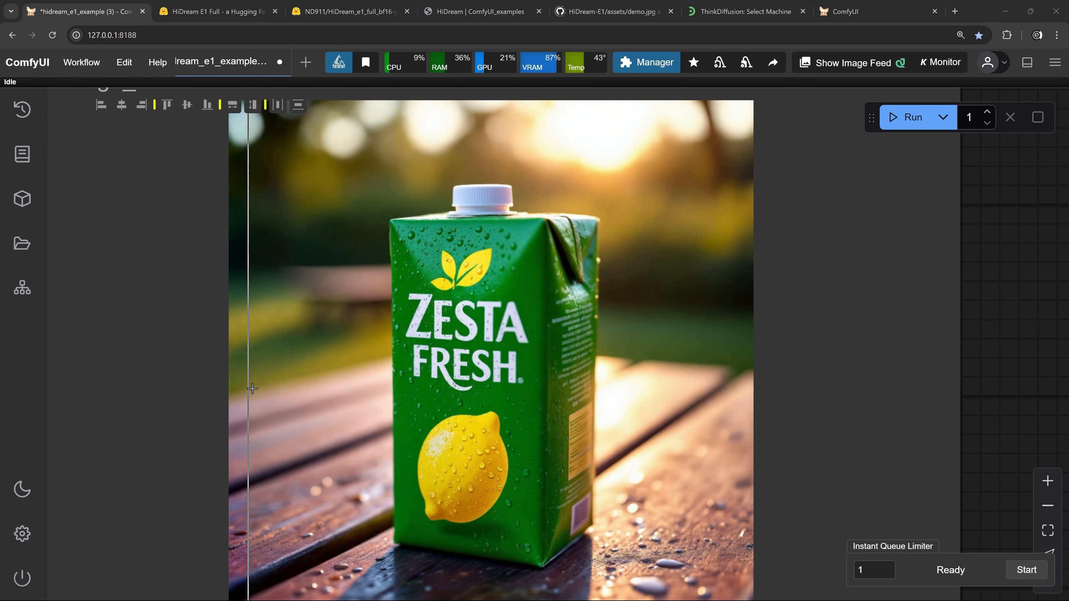
scroll(496, 420, up, 6)
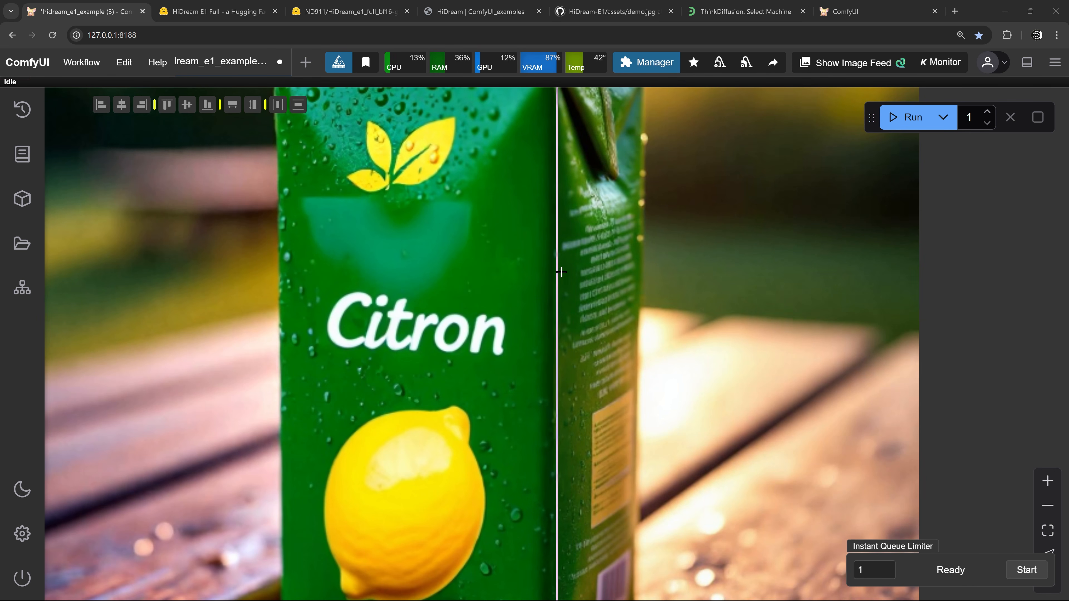
scroll(610, 312, down, 3)
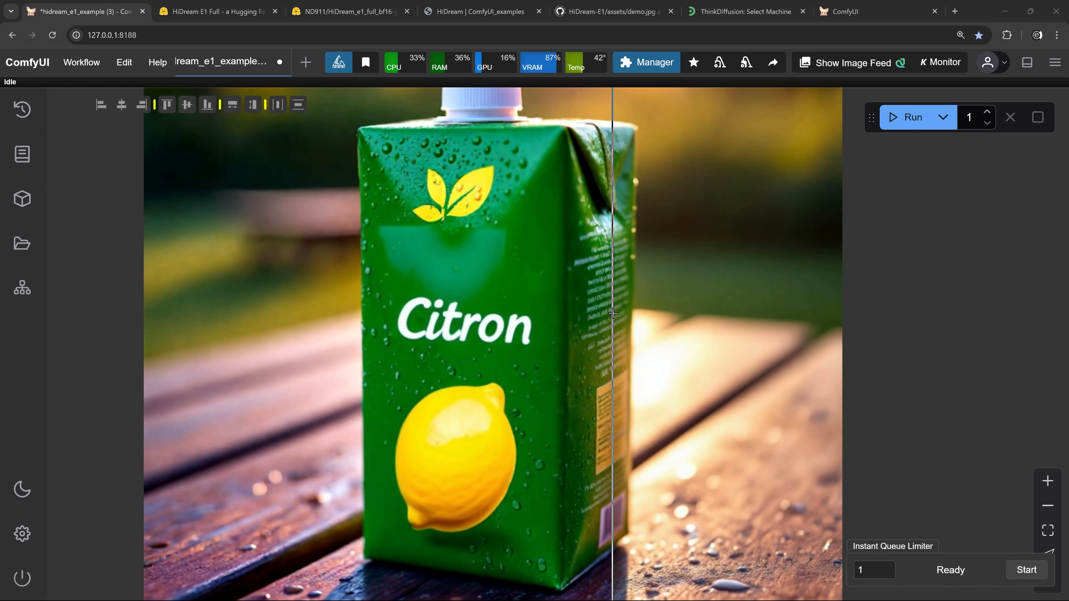
scroll(612, 313, down, 5)
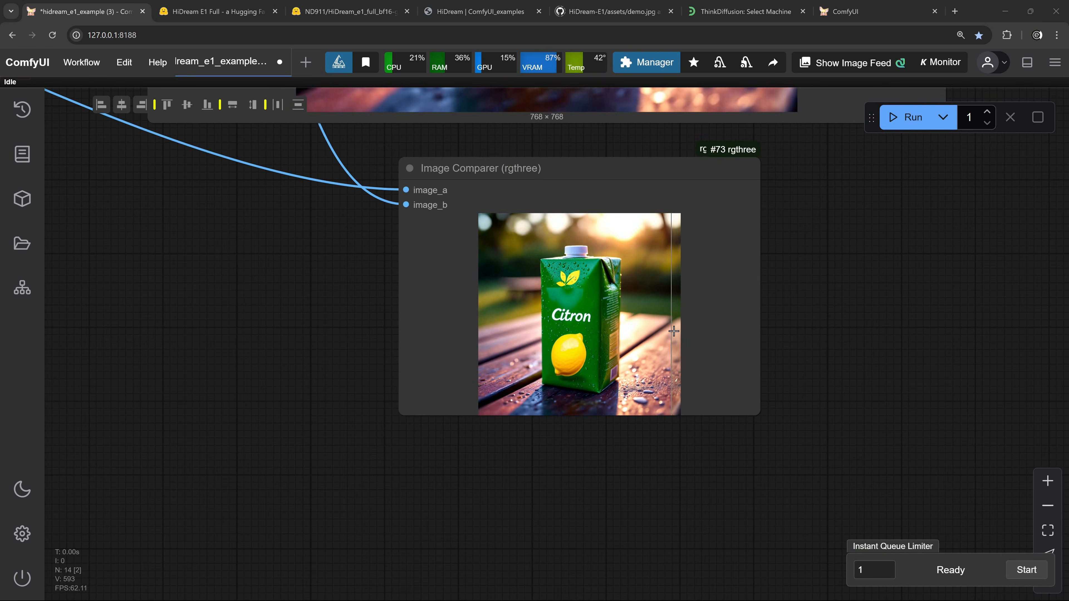
scroll(681, 333, up, 3)
scroll(681, 333, down, 4)
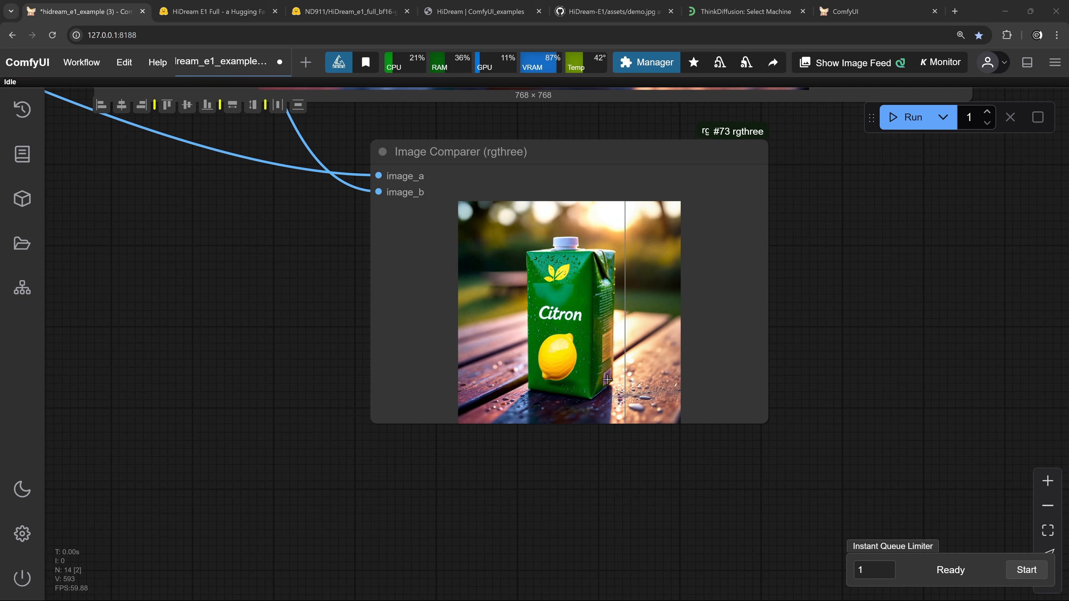
- Examine the carton edit's positive prompt, highlighting the target image description that follows the text-change instruction
drag(139, 233, 331, 442)
drag(325, 336, 524, 494)
drag(402, 283, 581, 535)
drag(567, 372, 821, 537)
drag(394, 388, 614, 427)
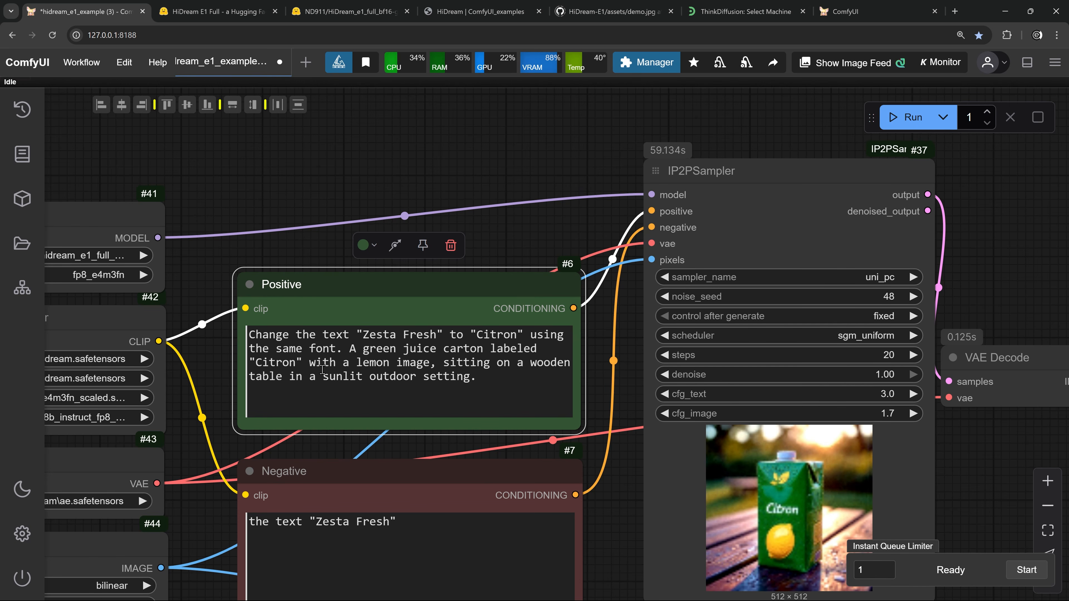
scroll(352, 363, up, 3)
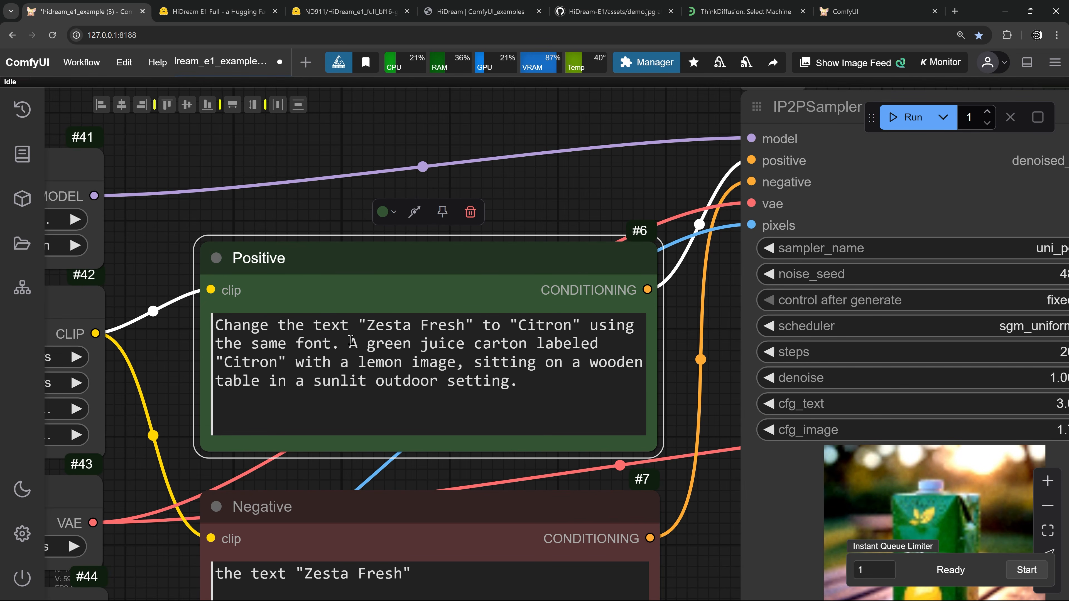
drag(351, 339, 521, 400)
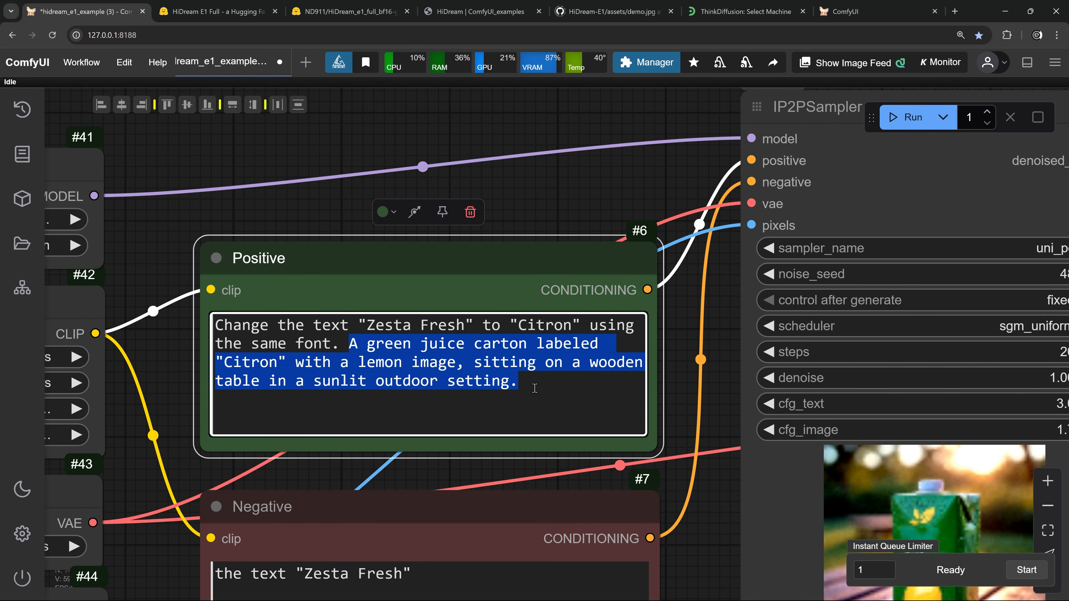
click(698, 495)
- Highlight the negative prompt of the carton edit to check which text it excludes
drag(697, 495, 666, 304)
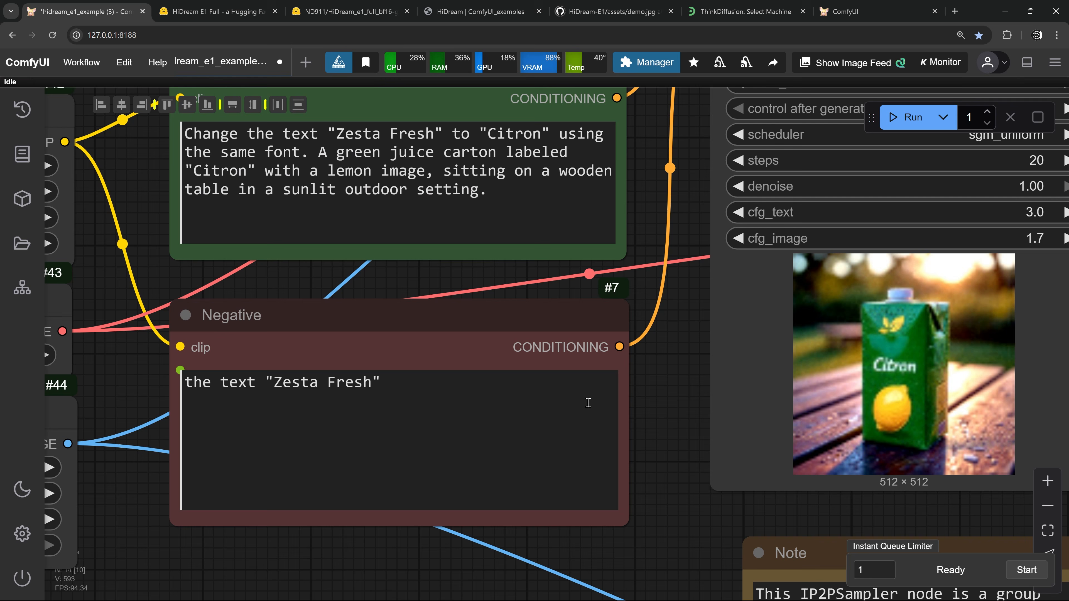
drag(404, 388, 159, 382)
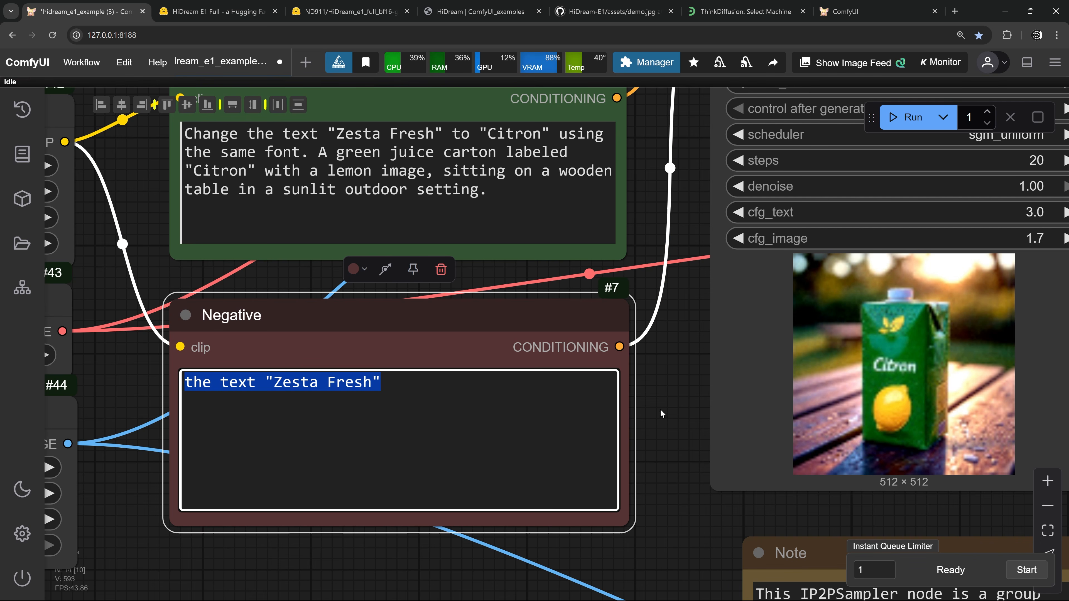
click(673, 398)
- Examine the IP2PSampler settings used for the carton edit, including sampler, scheduler, steps, cfg_text and cfg_image
scroll(672, 407, down, 4)
drag(660, 414, 363, 472)
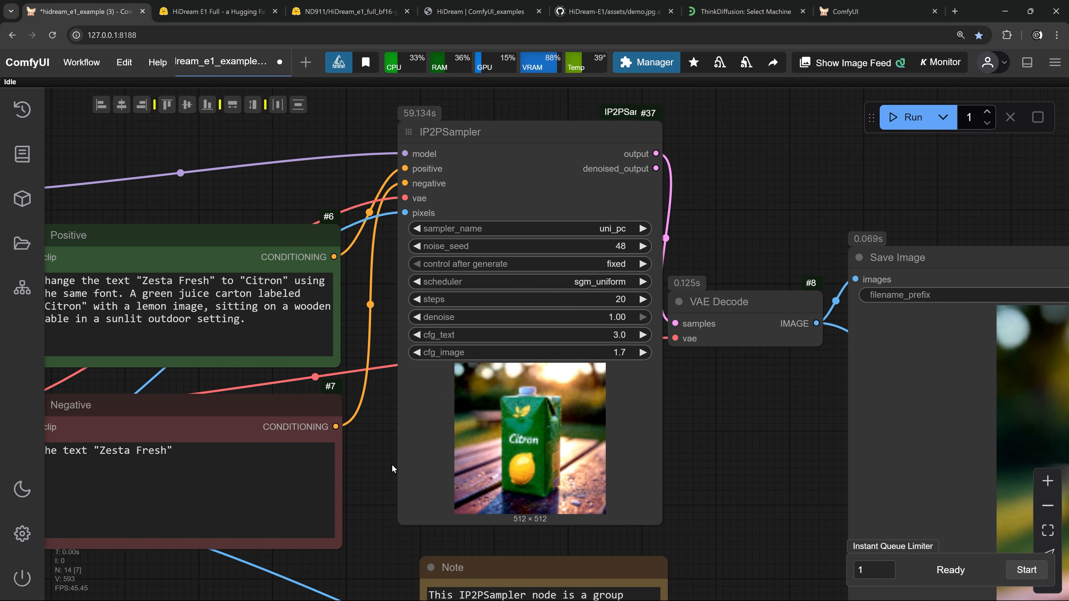
scroll(714, 418, up, 4)
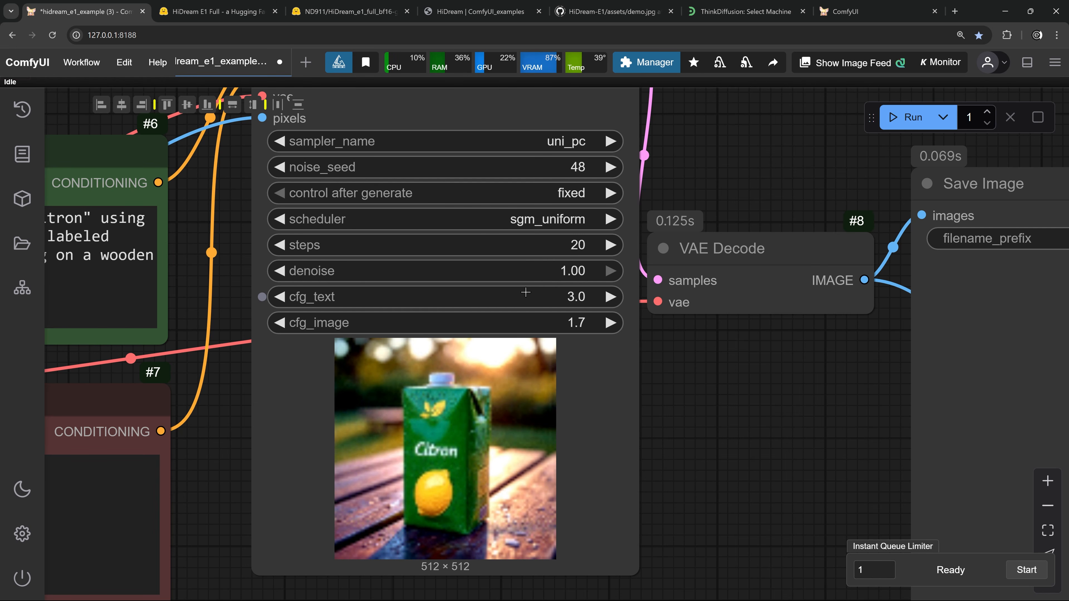
drag(186, 442, 291, 456)
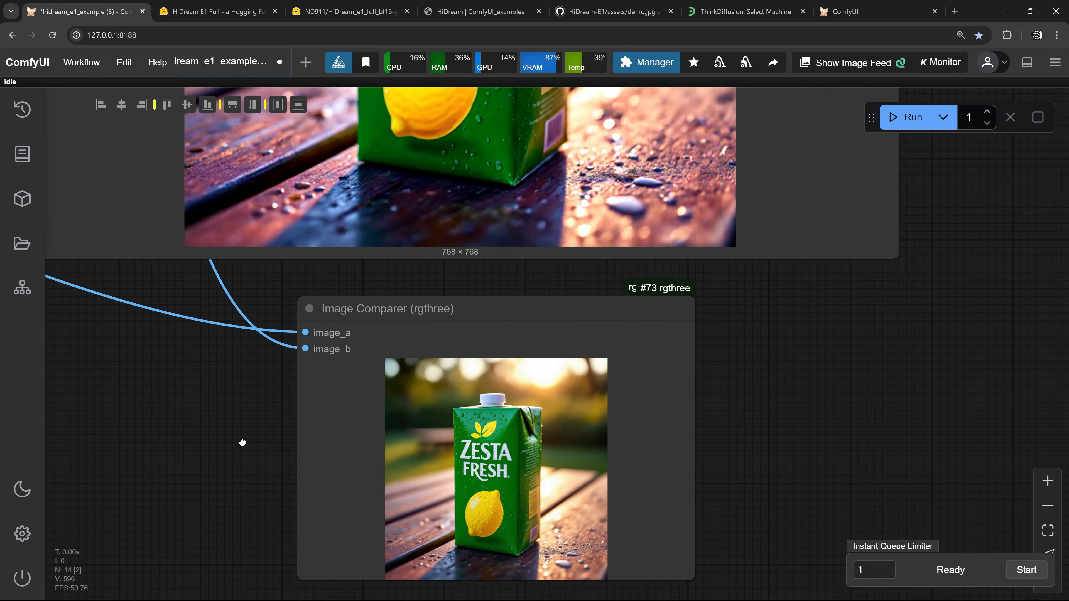
- Switch to the HiDream E1 Full space on Hugging Face and compare its generated "Citron" carton with the input image
click(223, 12)
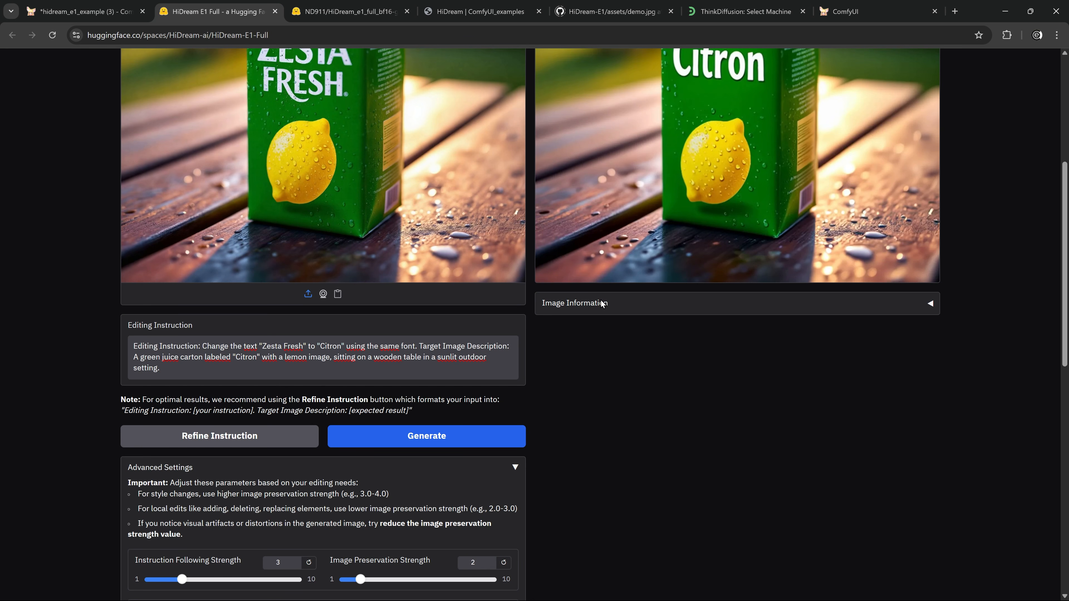
scroll(653, 323, up, 5)
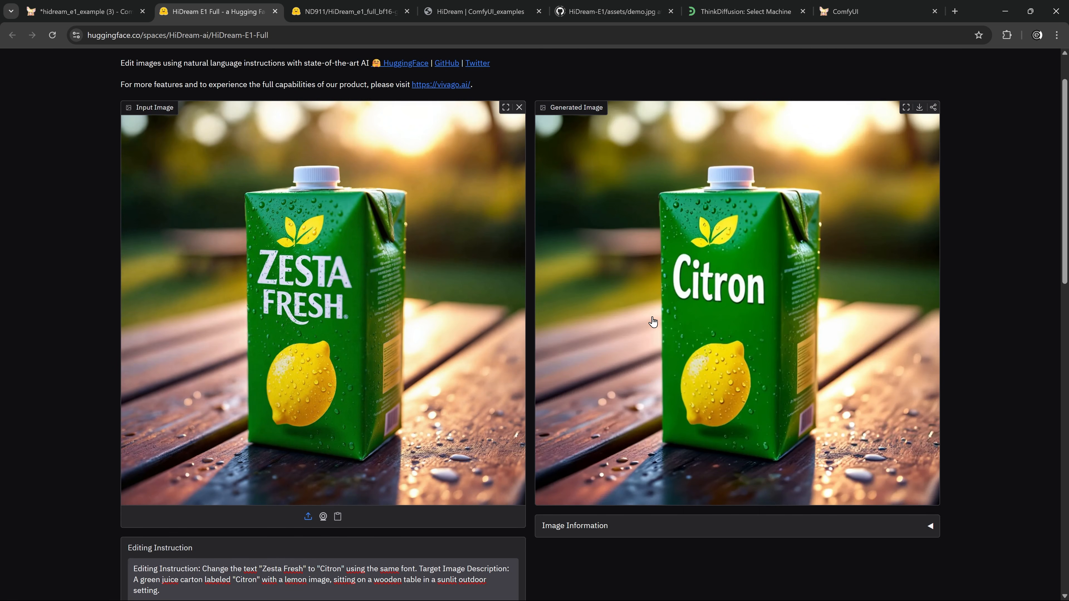
scroll(477, 297, down, 8)
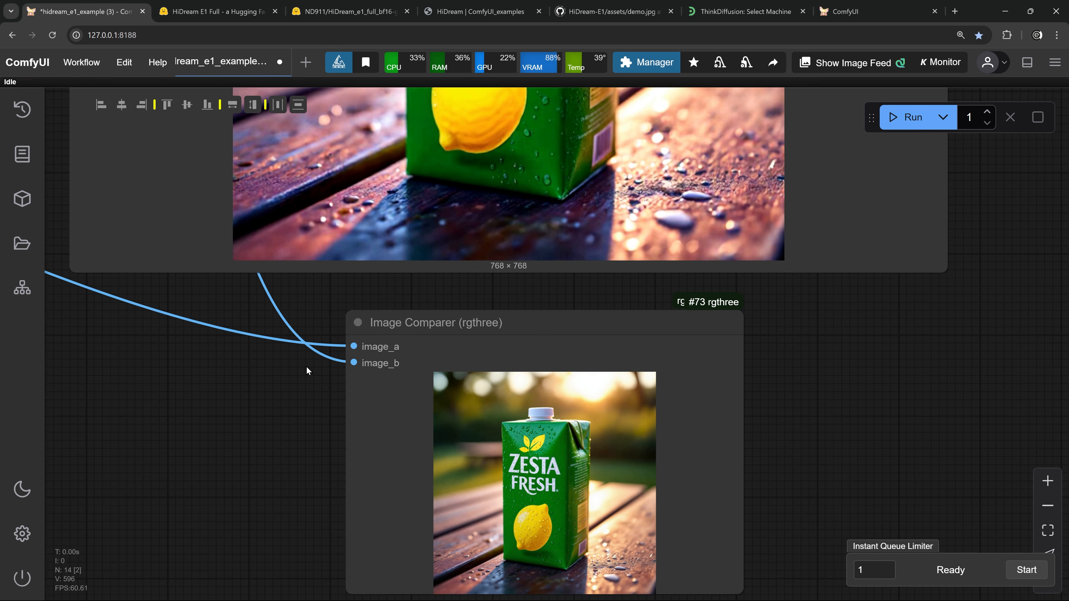
- Review the saved "Citron" carton image and the Image Comparer node alongside the rest of the ComfyUI workflow
drag(241, 319, 295, 386)
scroll(294, 377, down, 6)
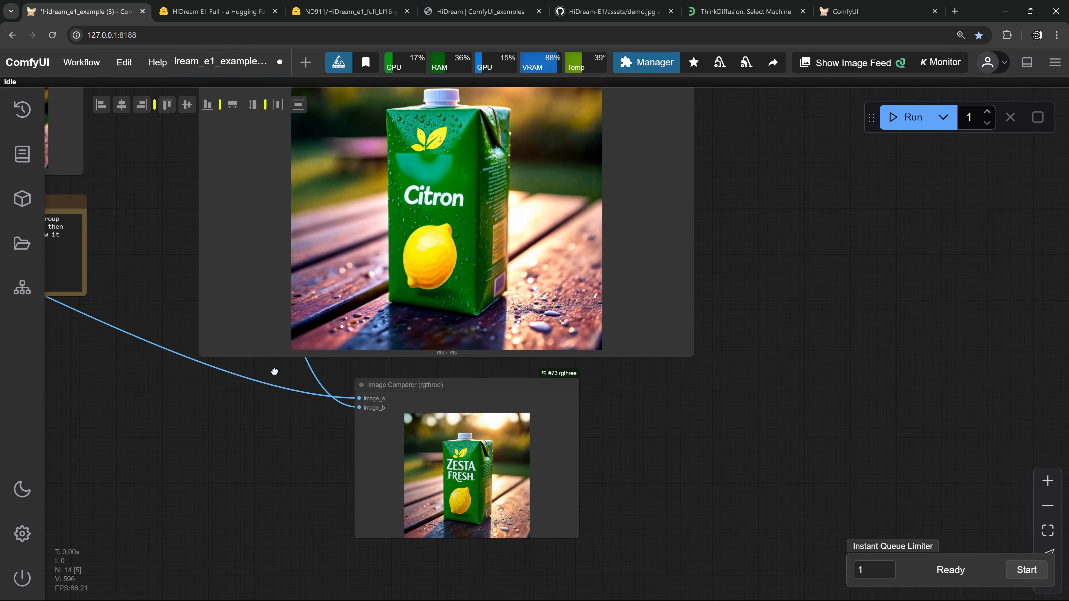
drag(172, 270, 494, 415)
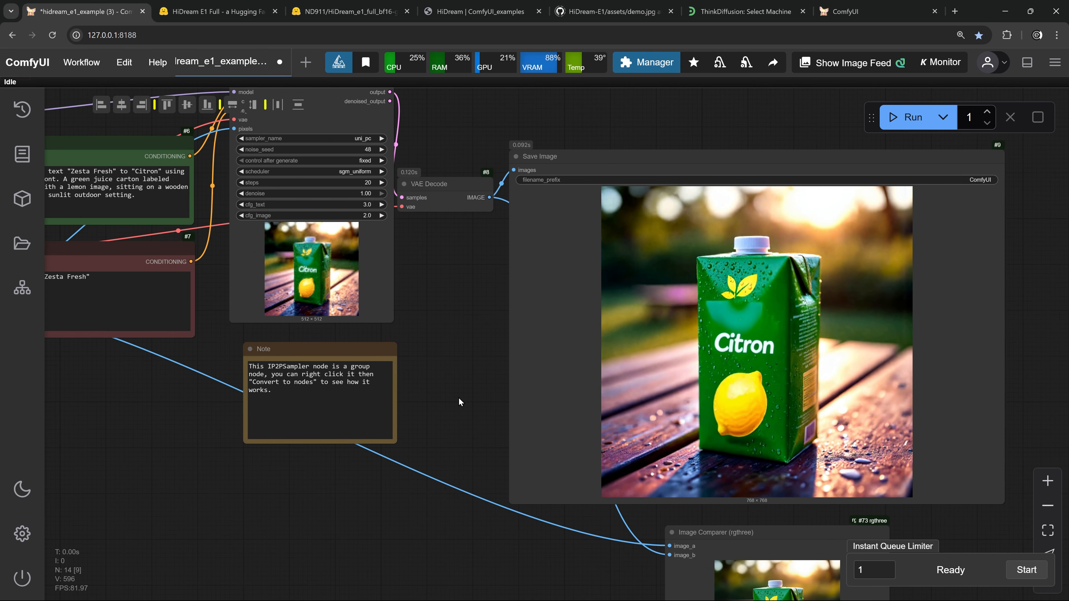
scroll(477, 351, down, 2)
drag(470, 334, 591, 327)
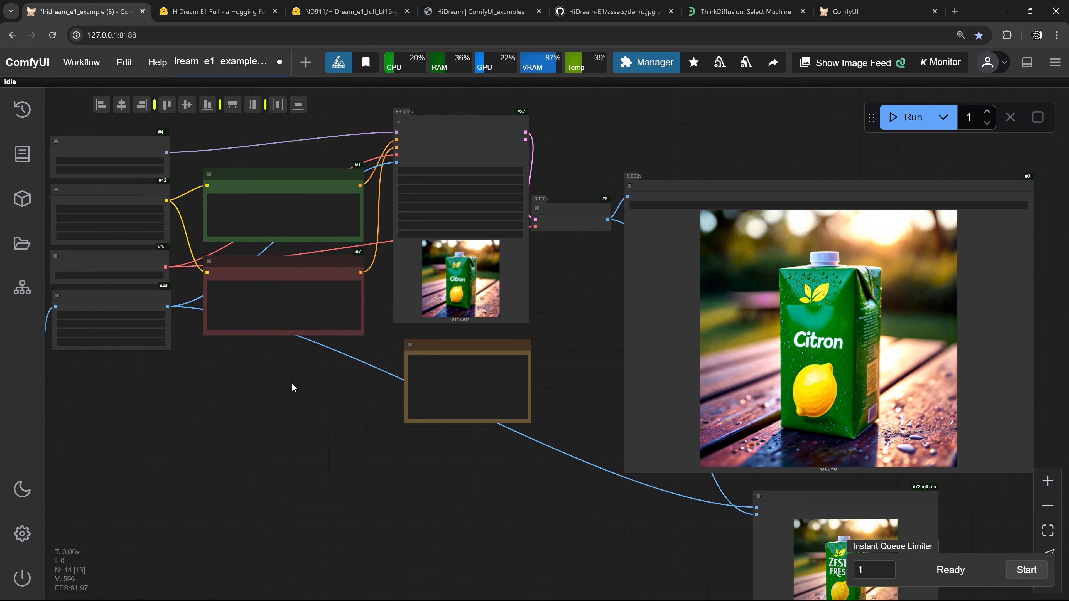
- Examine the carton edit's prompts together with the IP2PSampler's cfg_text and cfg_image settings
scroll(291, 383, up, 4)
drag(292, 382, 330, 475)
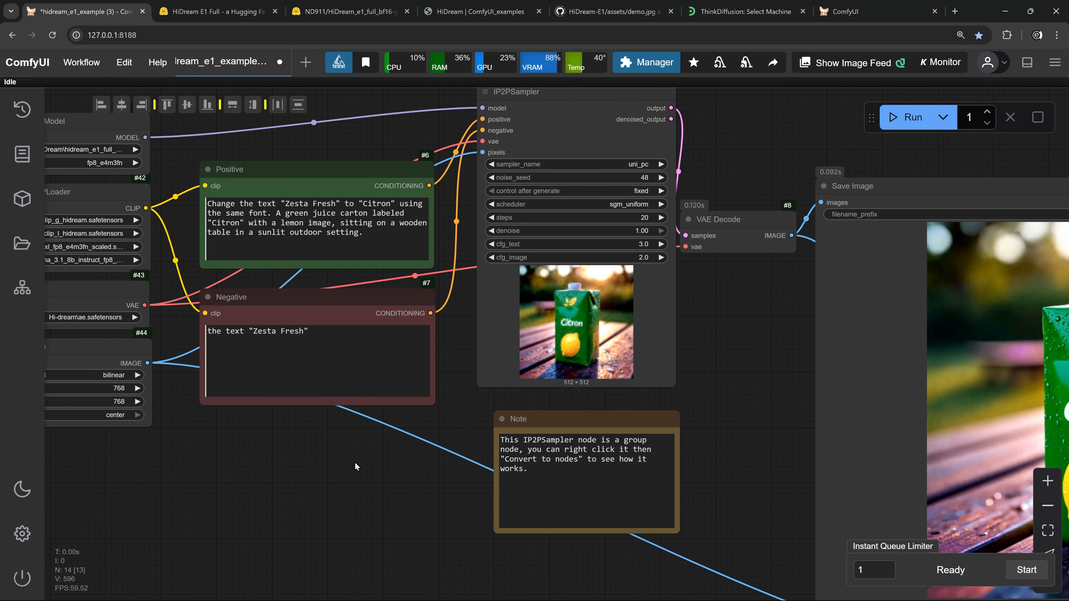
scroll(721, 367, up, 2)
scroll(451, 276, up, 4)
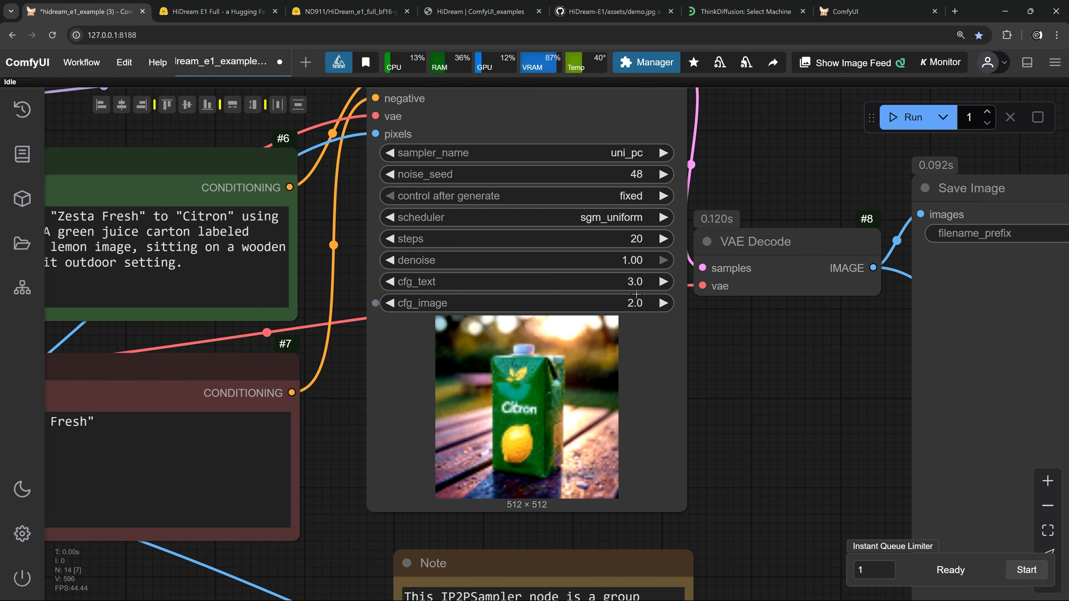
scroll(399, 380, down, 2)
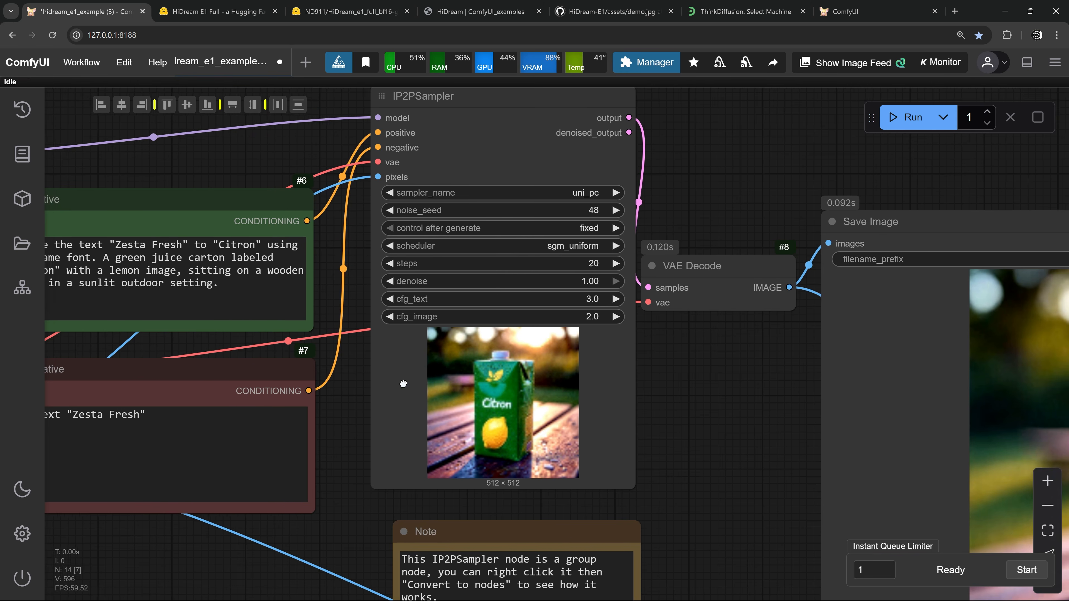
- Revisit the Positive and Negative nodes and highlight the negative prompt text about "Zesta Fresh"
drag(318, 365, 611, 387)
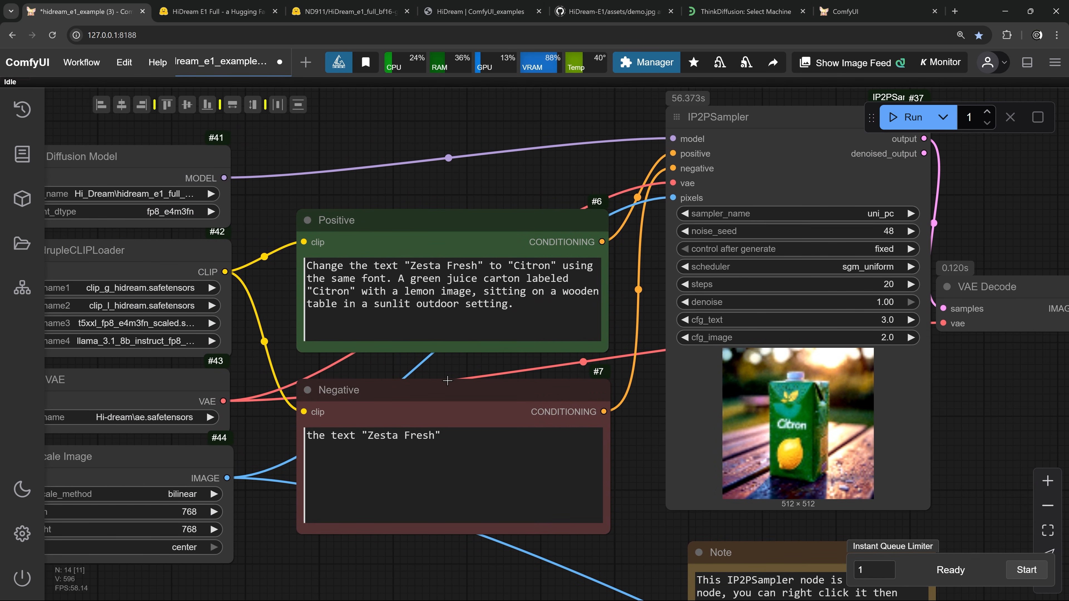
scroll(438, 396, up, 3)
triple_click(463, 445)
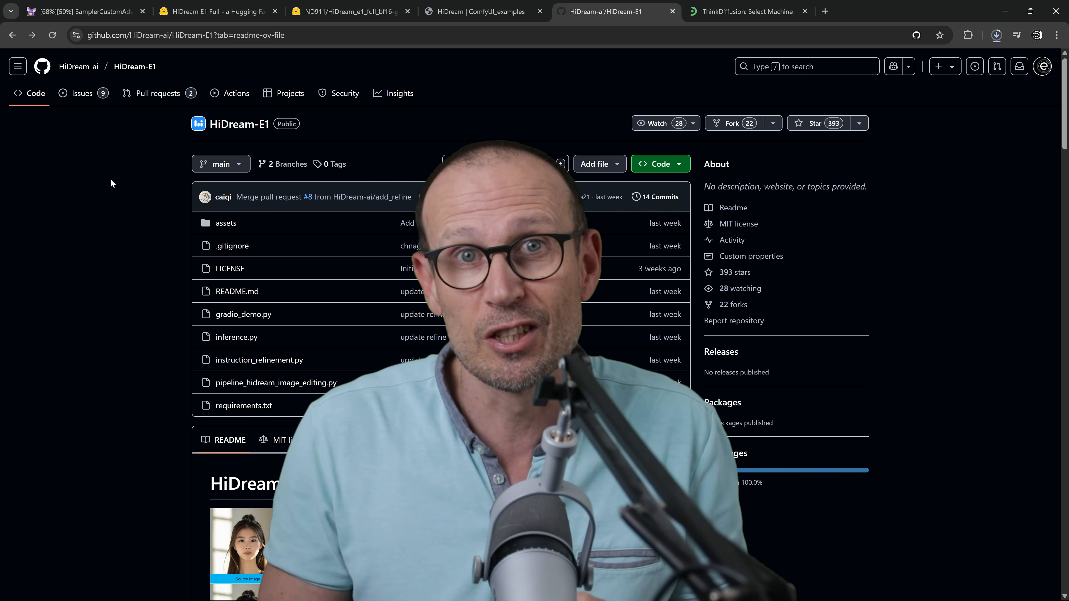
- Browse the HiDream-E1 GitHub repository down to the example edits in its README
scroll(110, 179, down, 4)
scroll(112, 180, down, 1)
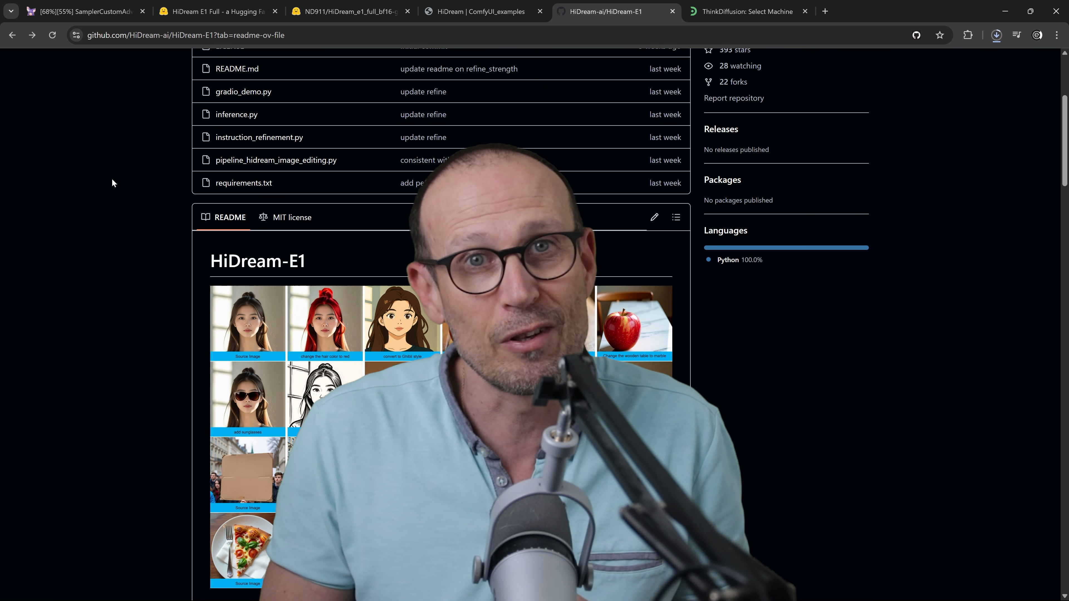